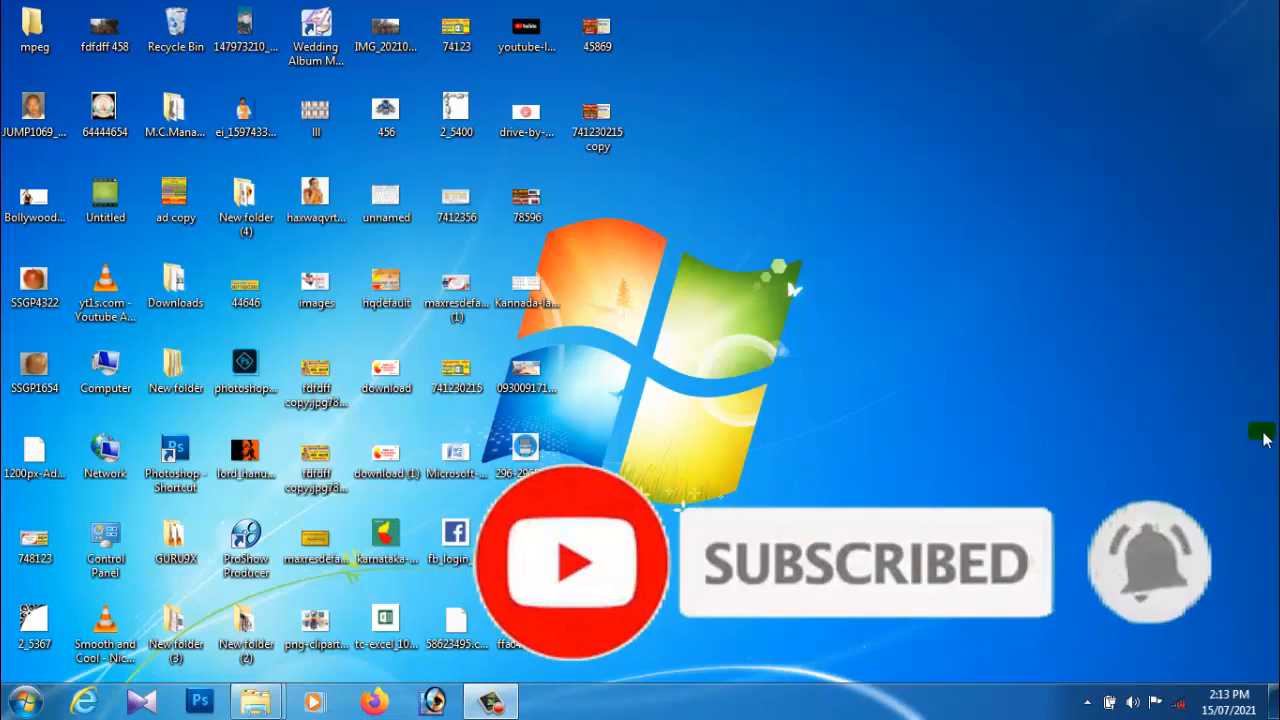
View the Bollywood-Actress-Maryam-Zakaria wallpaper and the JUMP1069 mug shot photo from the desktop in the image viewer, closing each one.
double_click(34, 110)
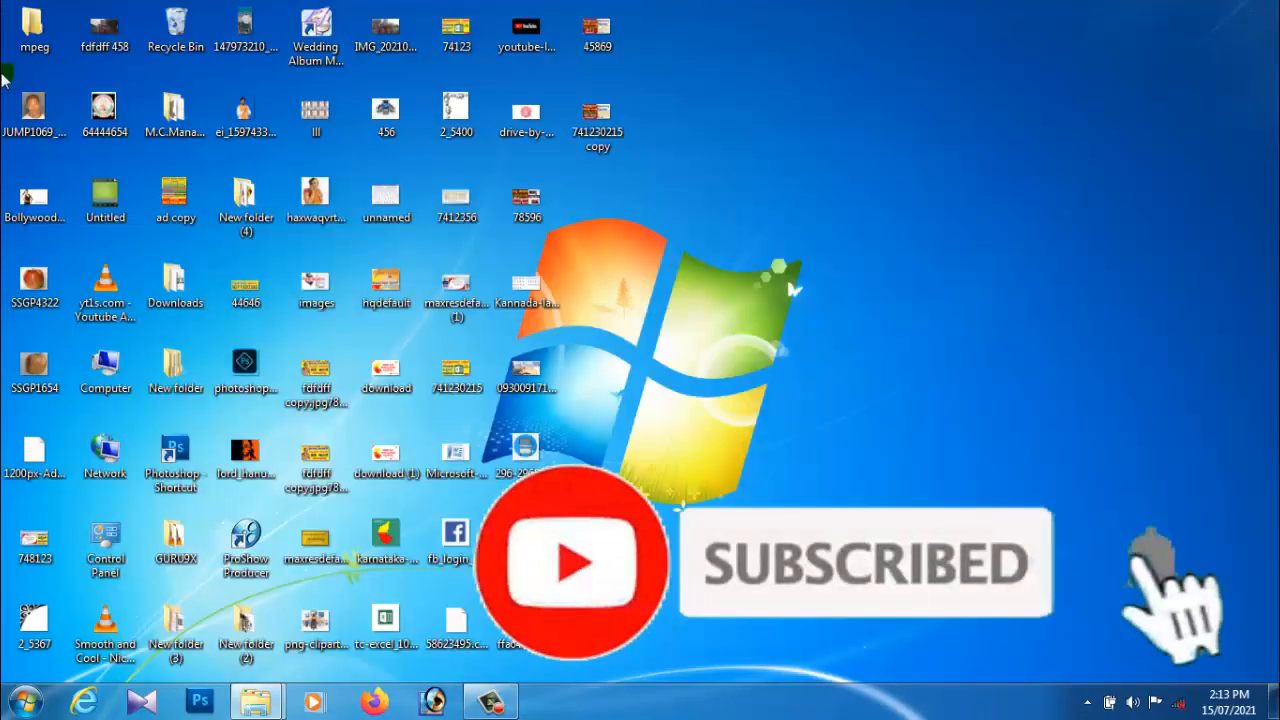
double_click(34, 200)
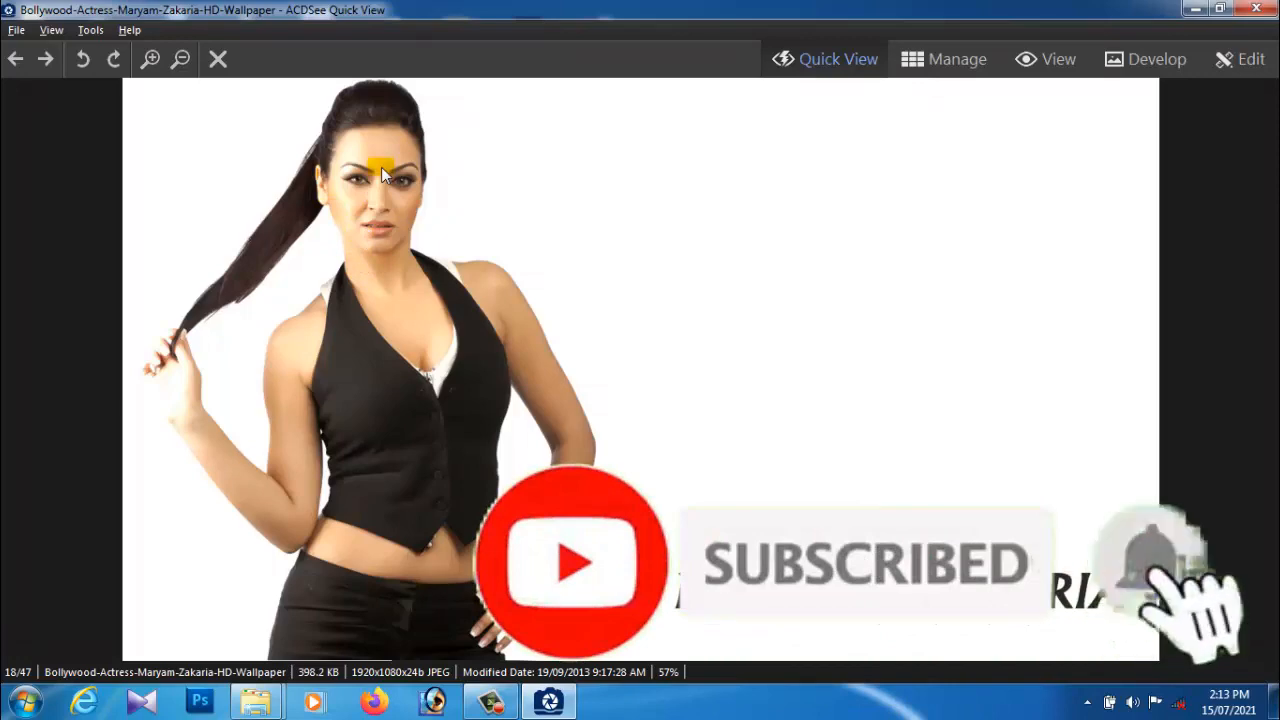
click(1256, 9)
double_click(43, 123)
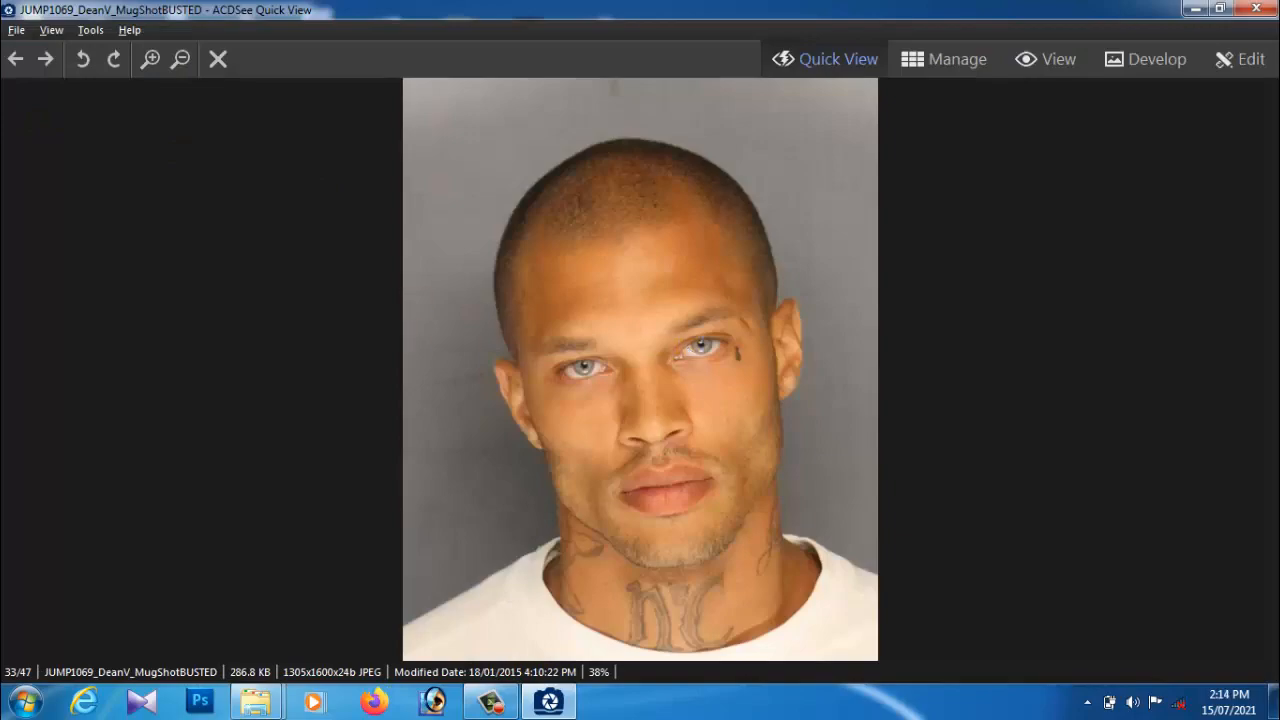
click(1256, 9)
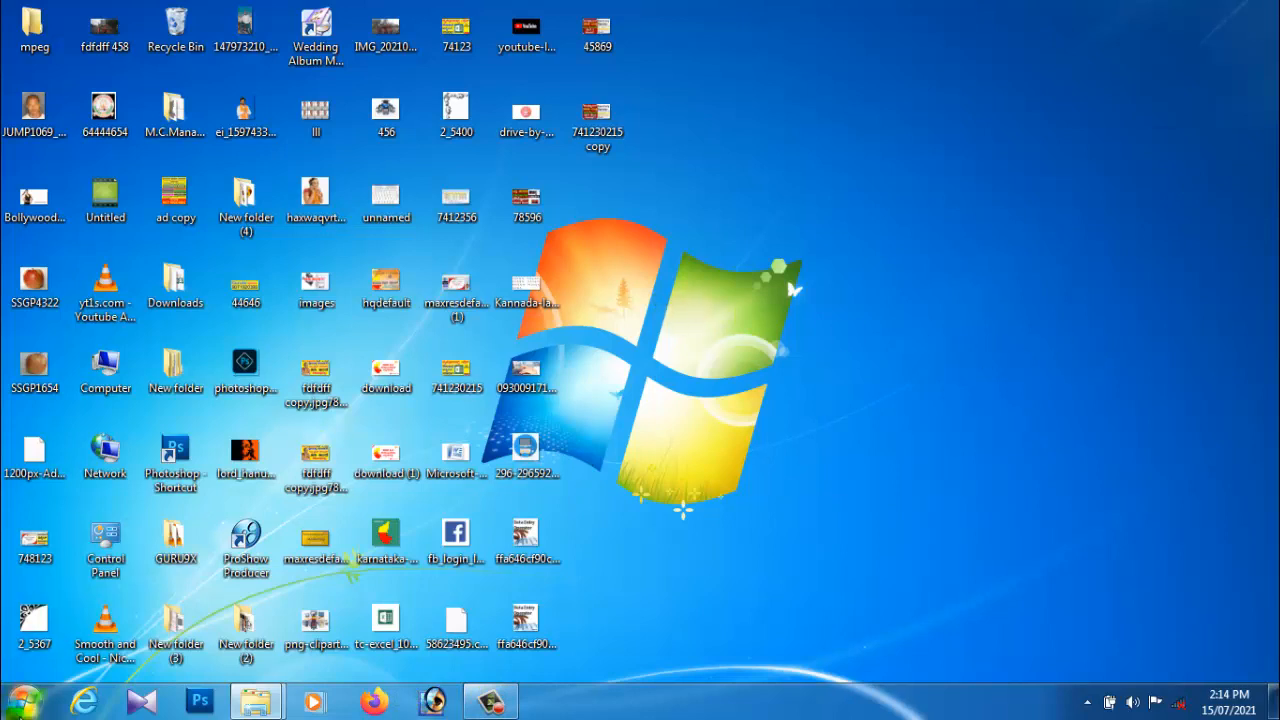
Launch Adobe Photoshop 7.0 and move the Layers palette outward to free up the workspace.
click(26, 706)
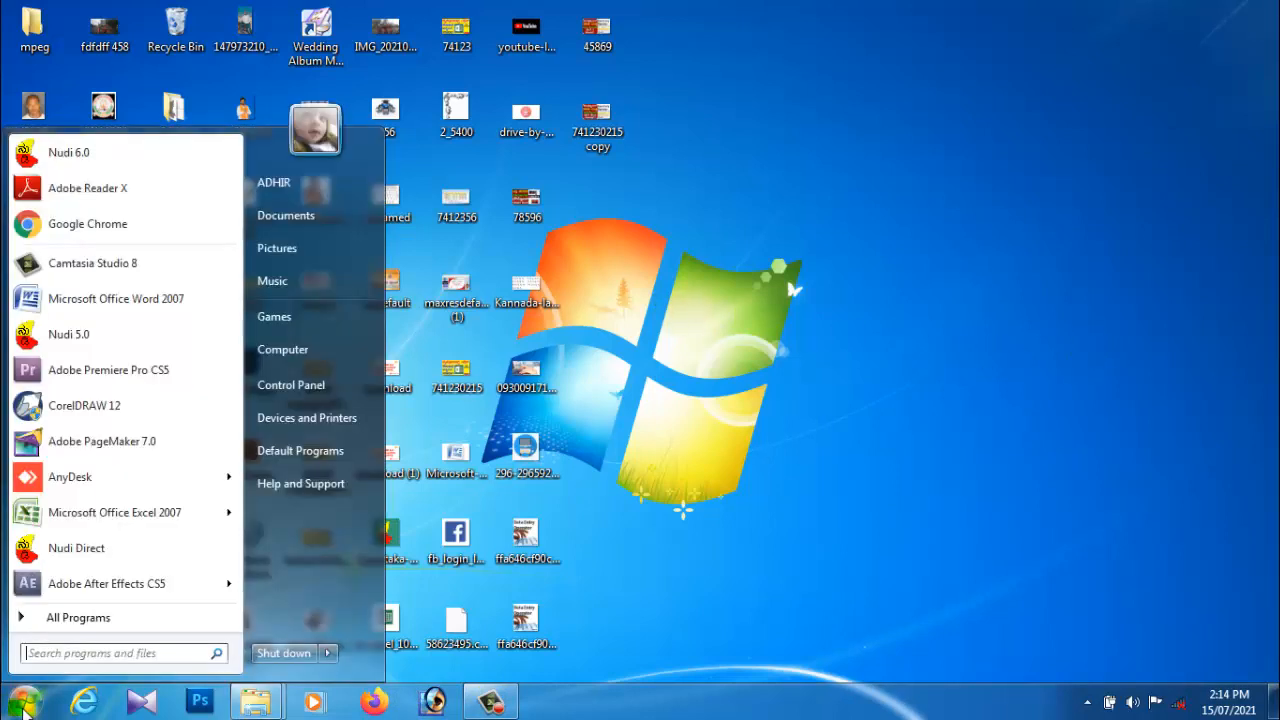
click(94, 617)
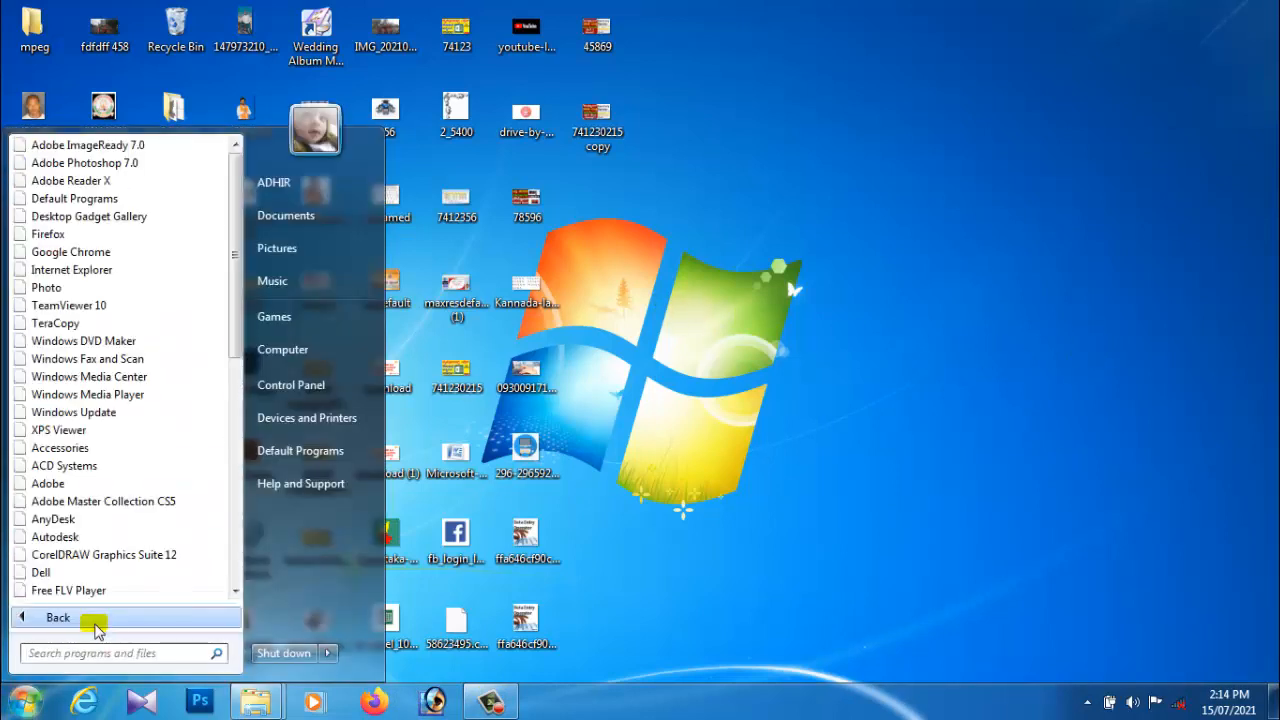
click(85, 163)
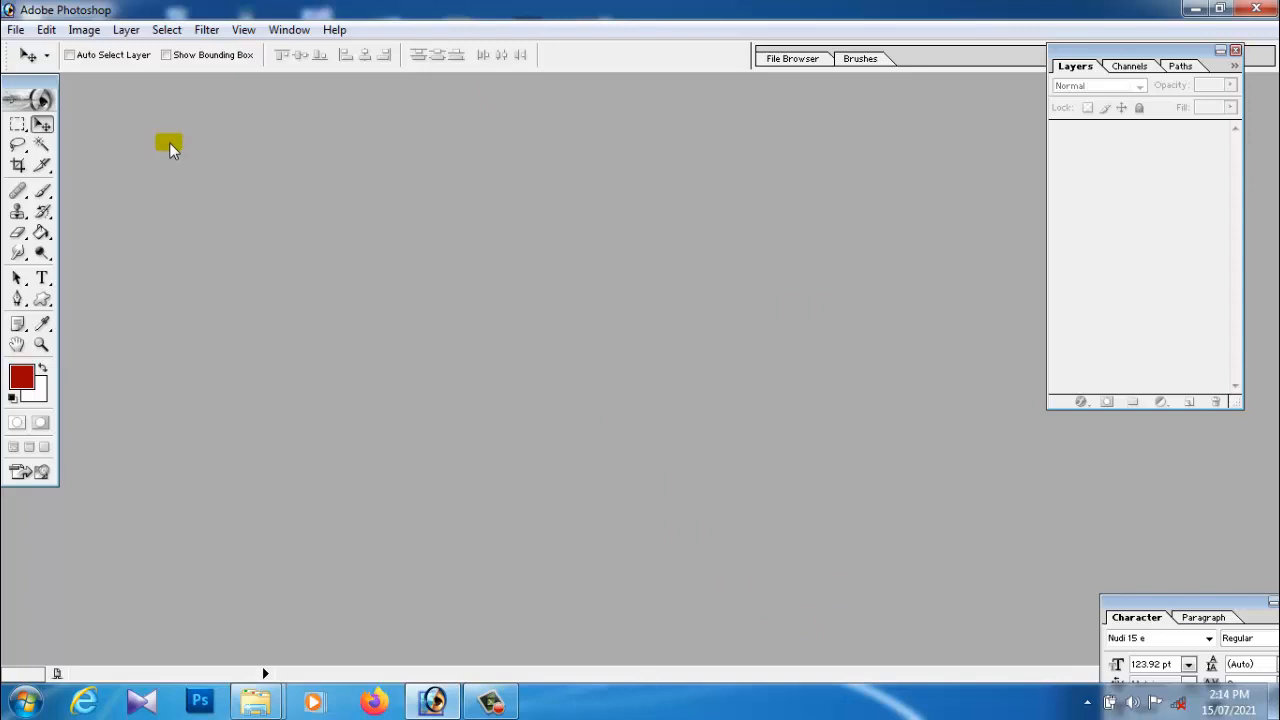
drag(1066, 51, 1130, 85)
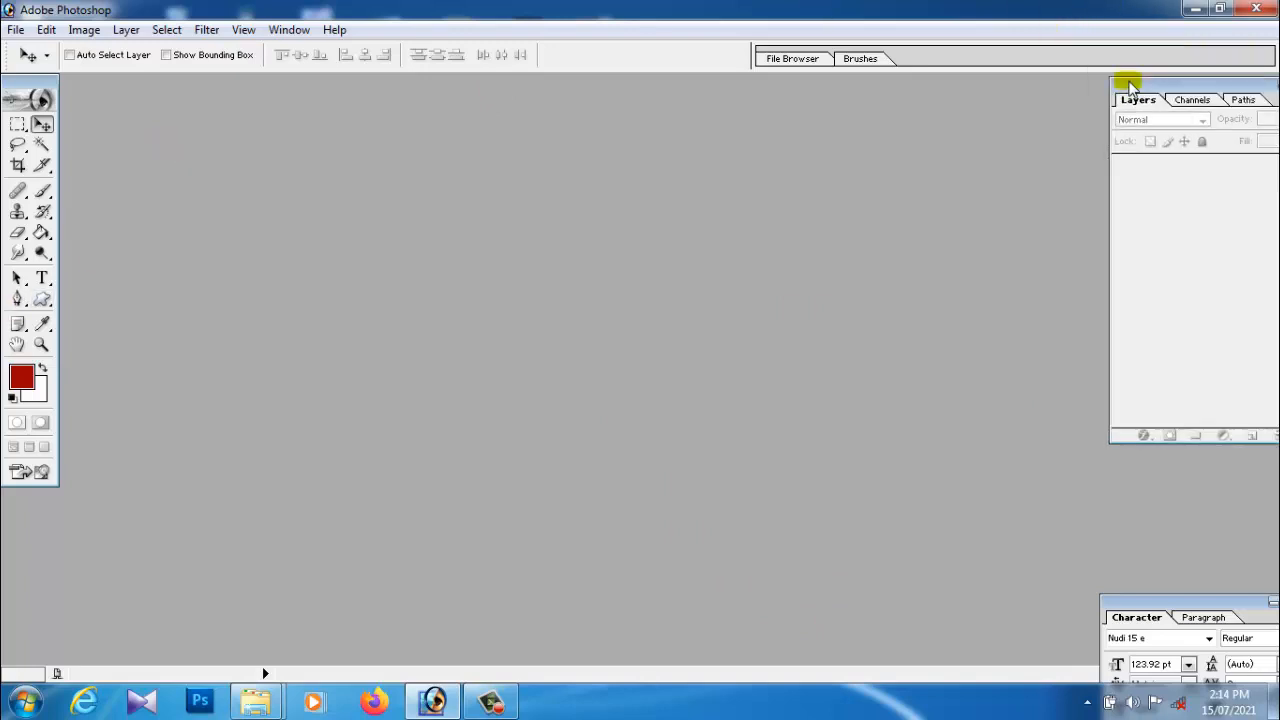
Create a new white 5 x 7 inch RGB document at 300 pixels/inch and maximize its window.
click(15, 29)
click(28, 49)
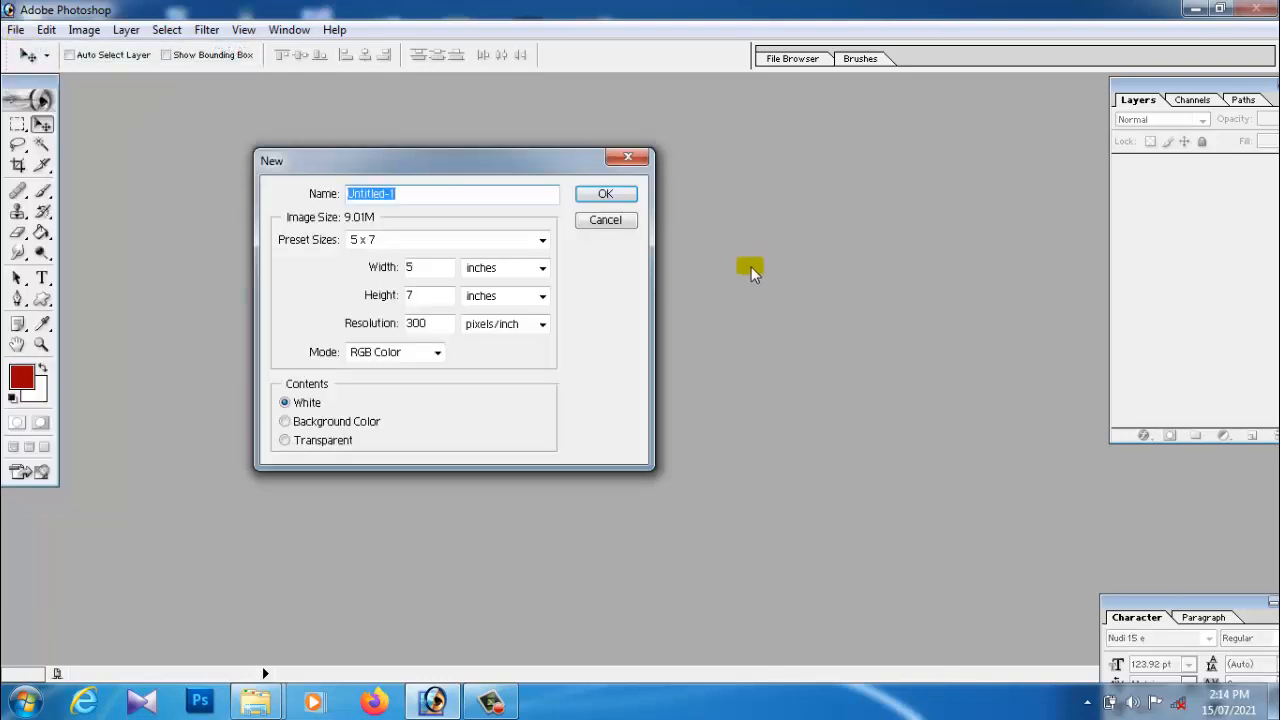
click(449, 241)
click(426, 368)
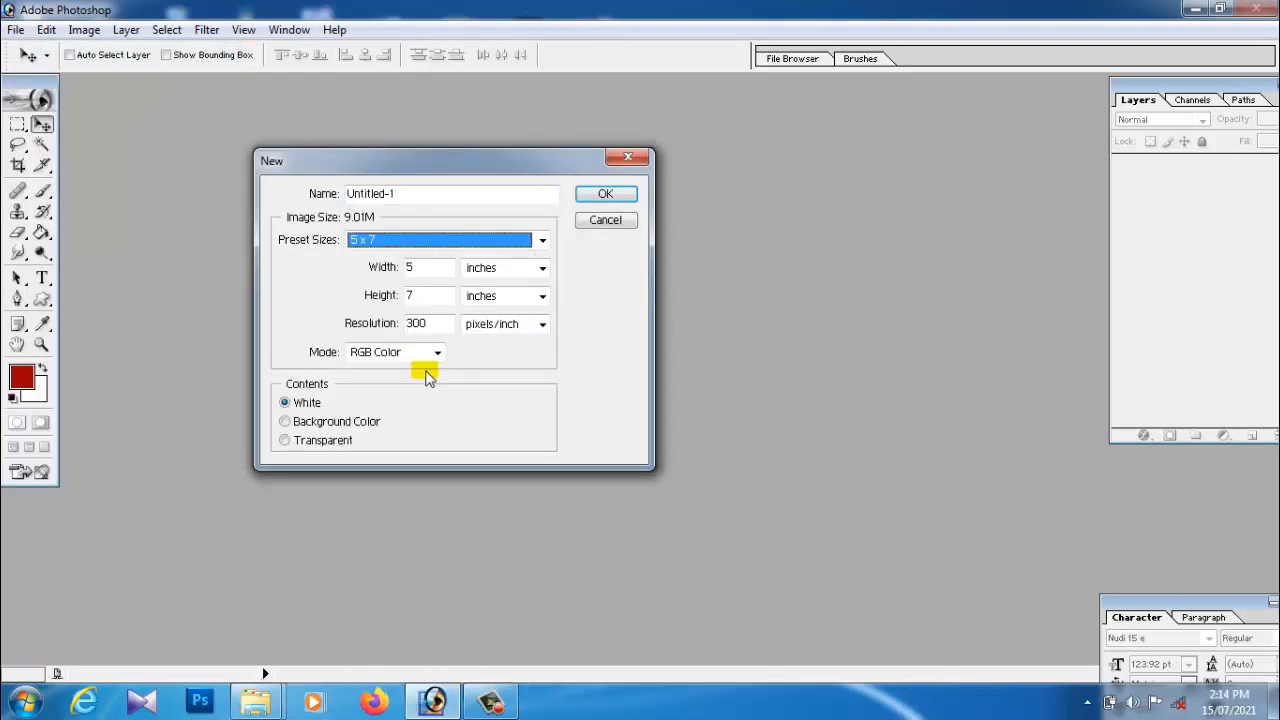
click(605, 195)
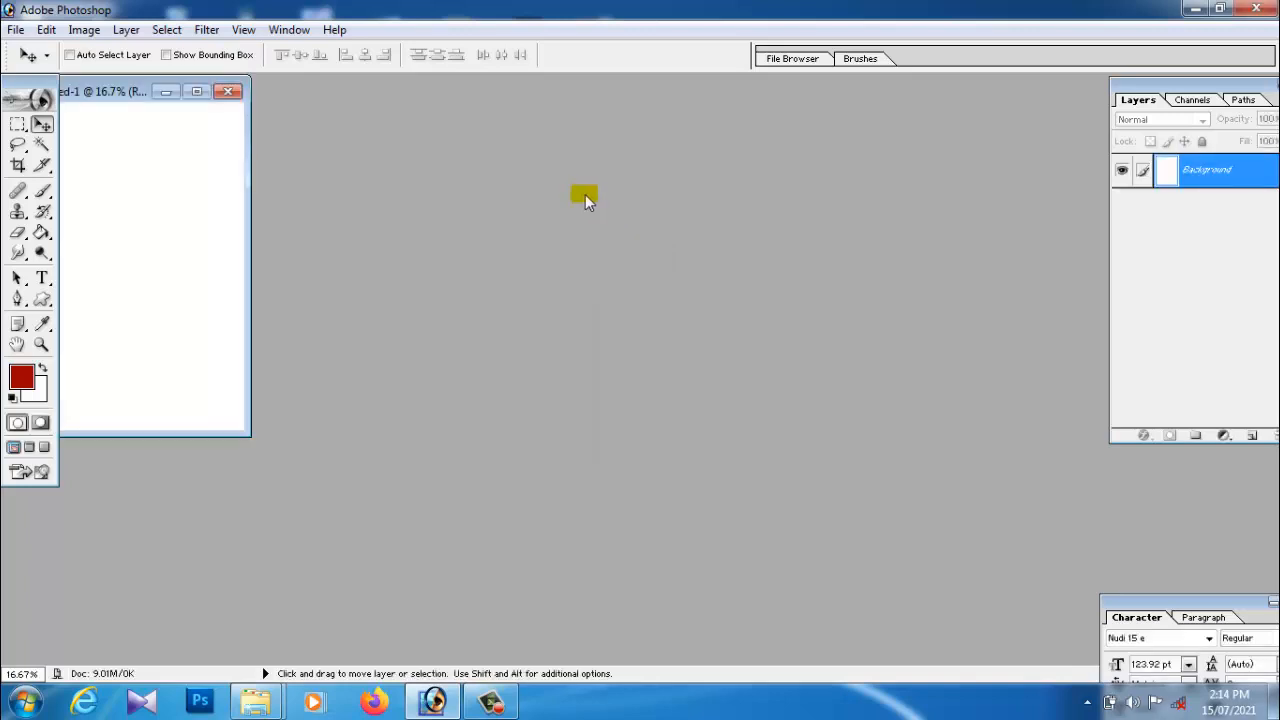
click(195, 93)
scroll(623, 371, up, 3)
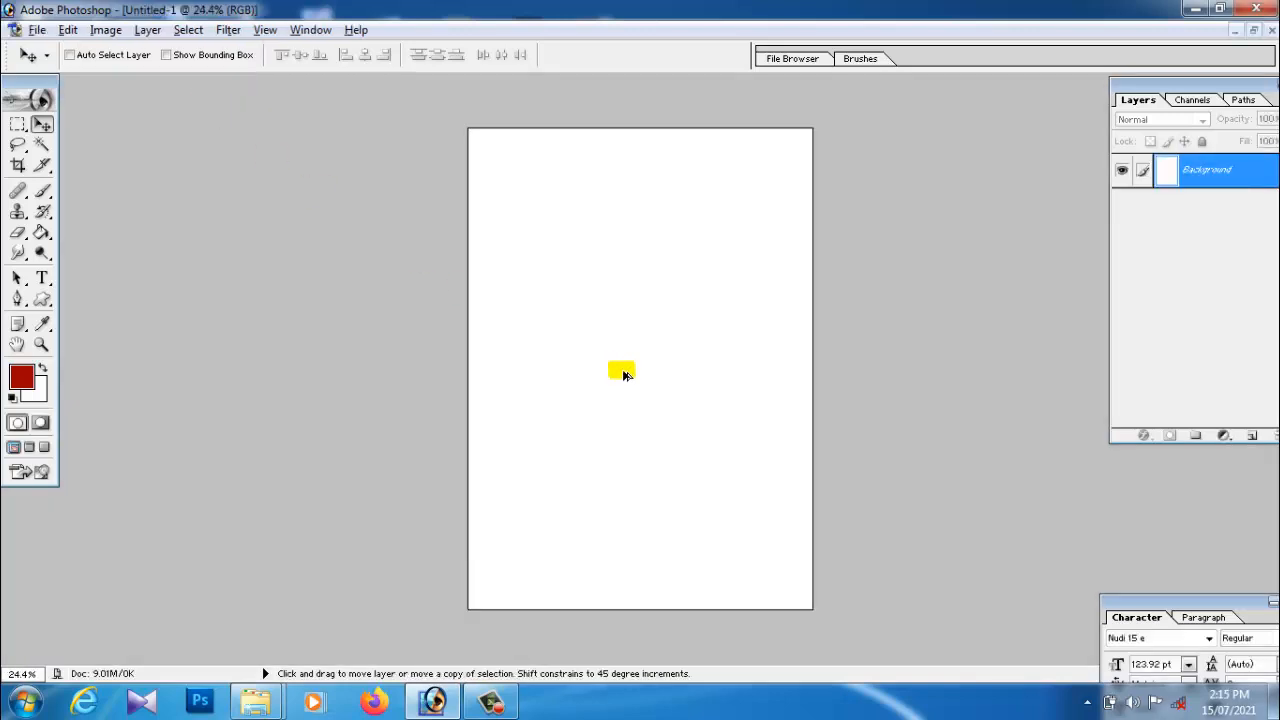
scroll(623, 371, down, 2)
scroll(623, 383, up, 2)
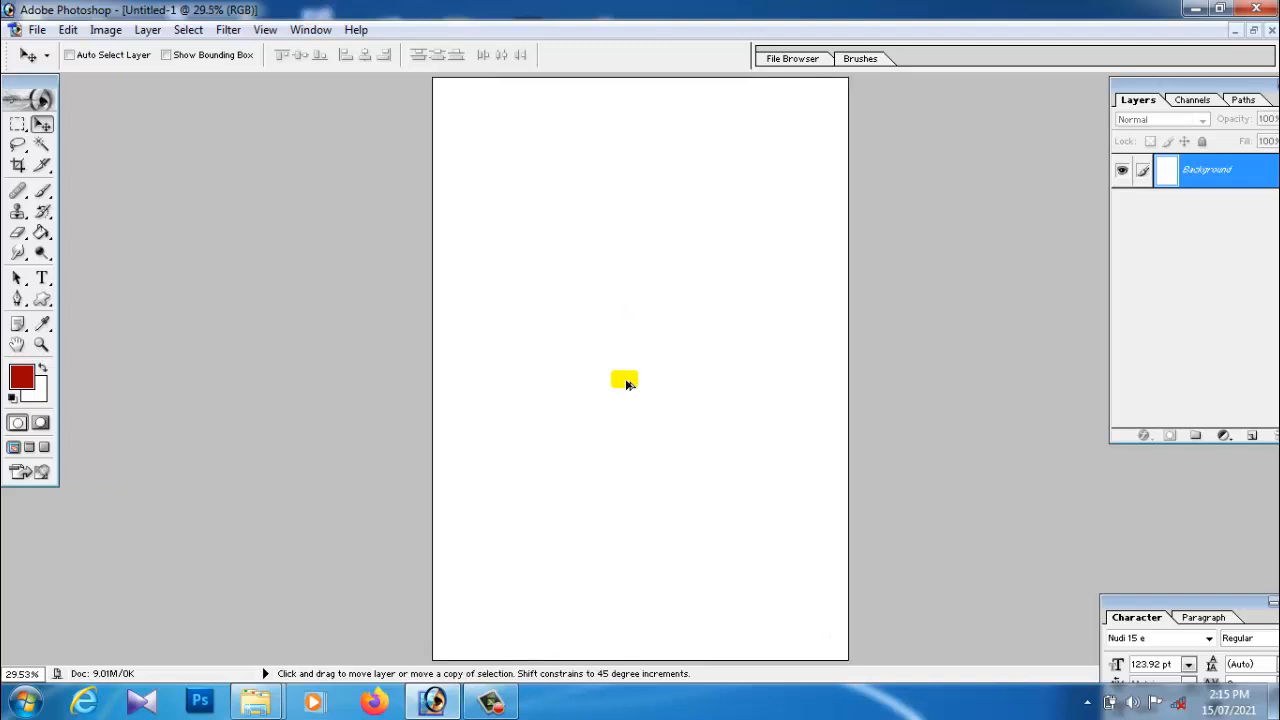
scroll(624, 385, down, 1)
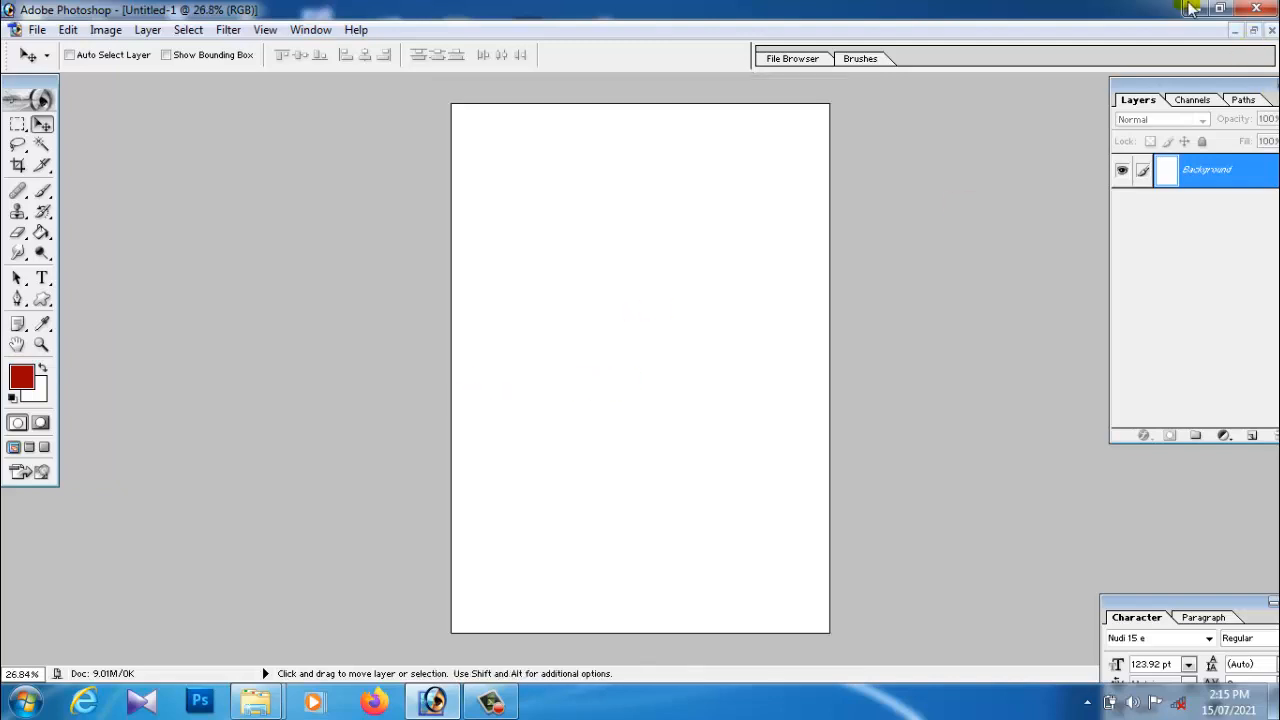
Open the JUMP1069 mug shot photo from the Desktop and arrange its window side by side with the blank document.
click(34, 32)
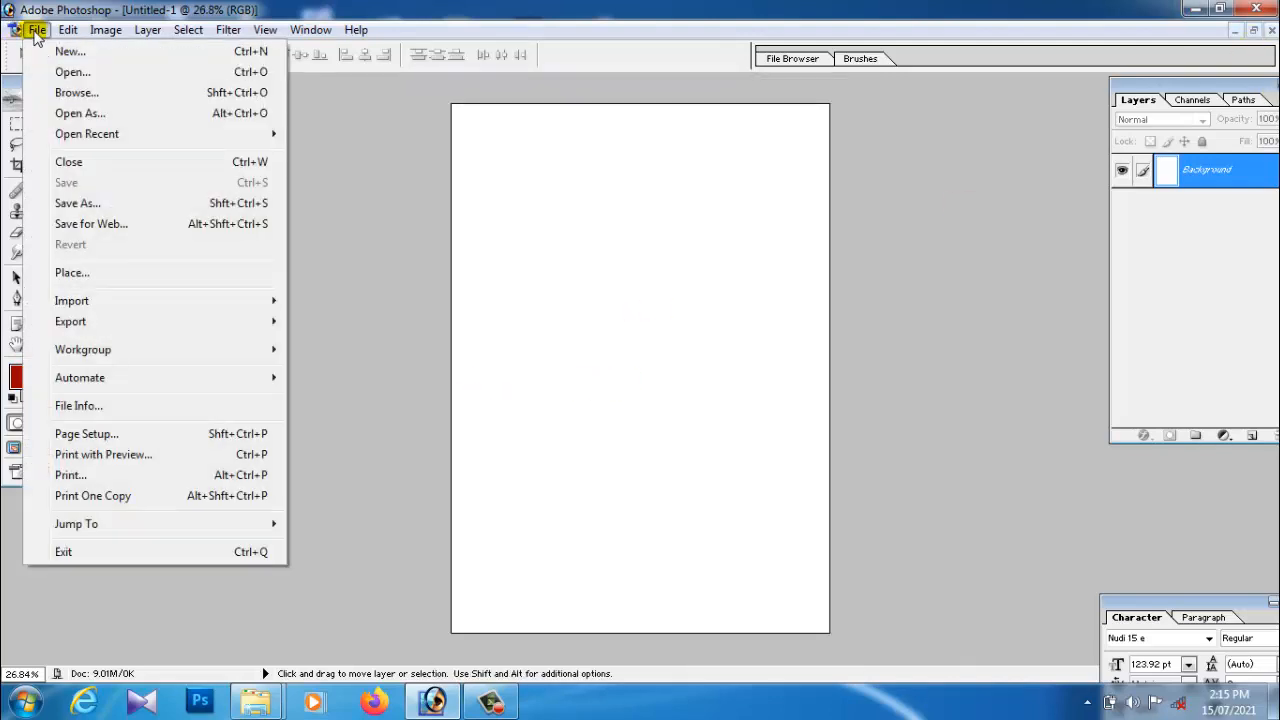
click(60, 73)
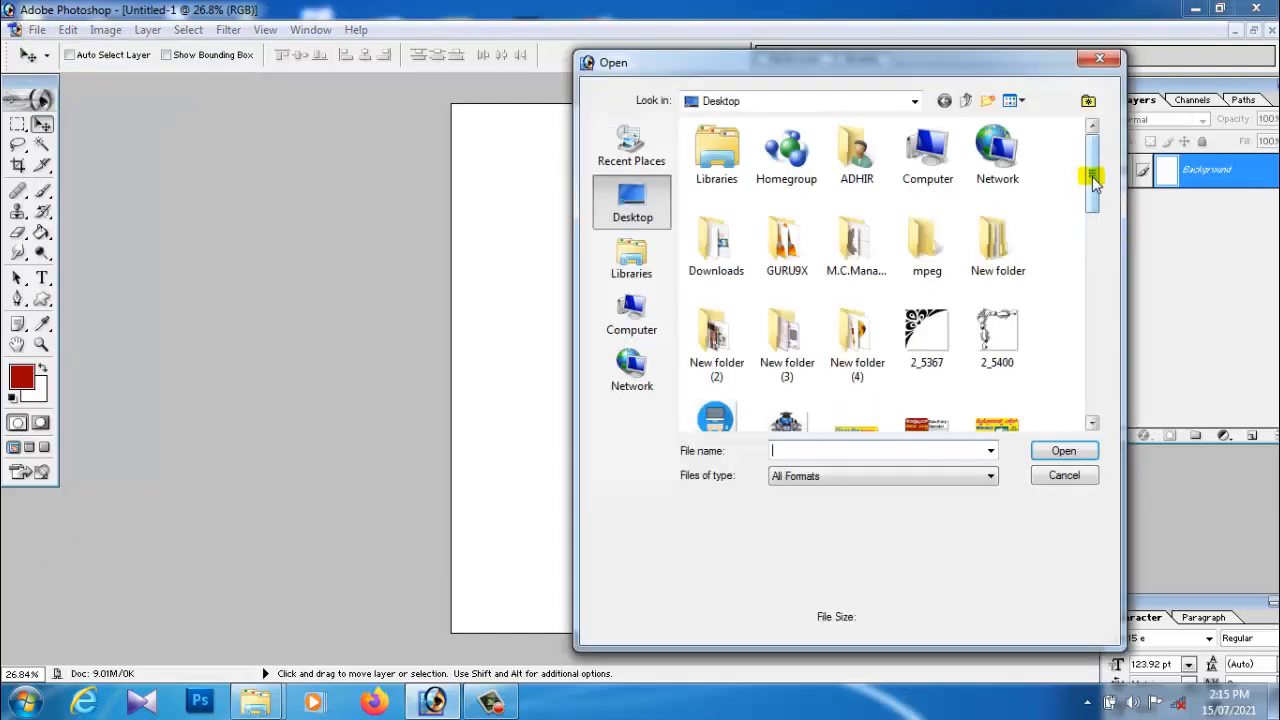
drag(1089, 177, 1103, 390)
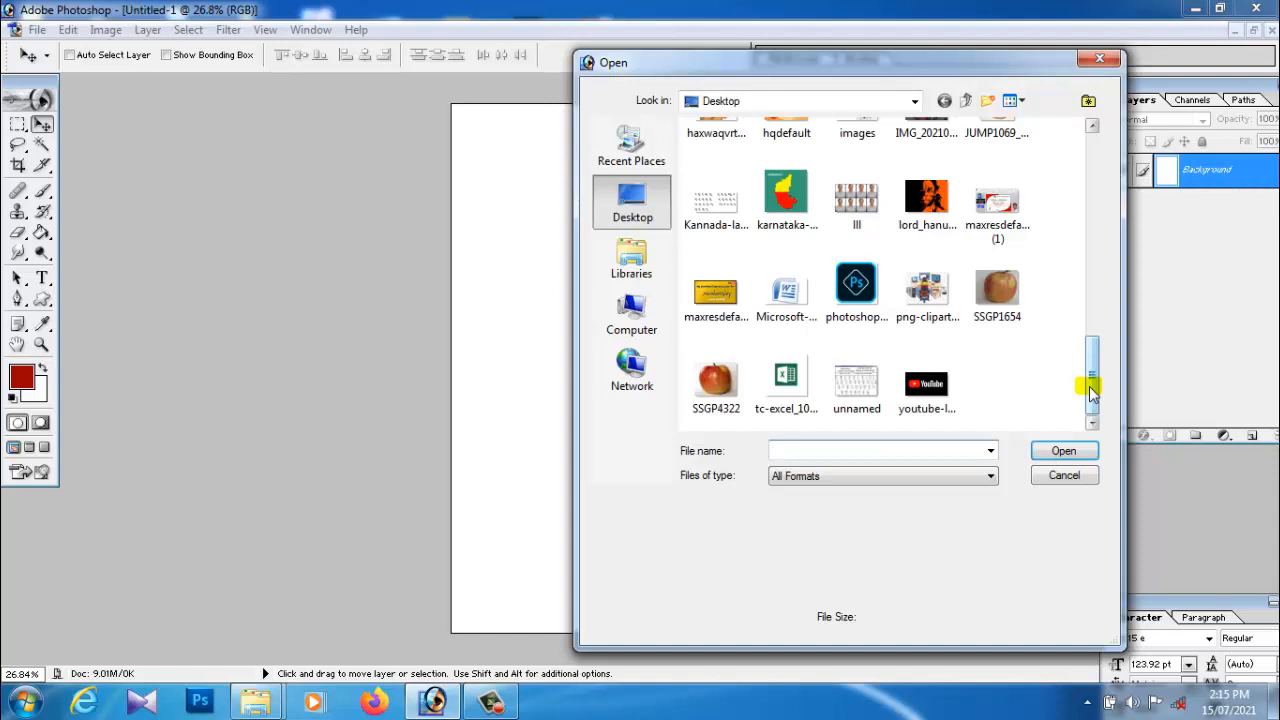
drag(1092, 393, 1089, 334)
click(1018, 333)
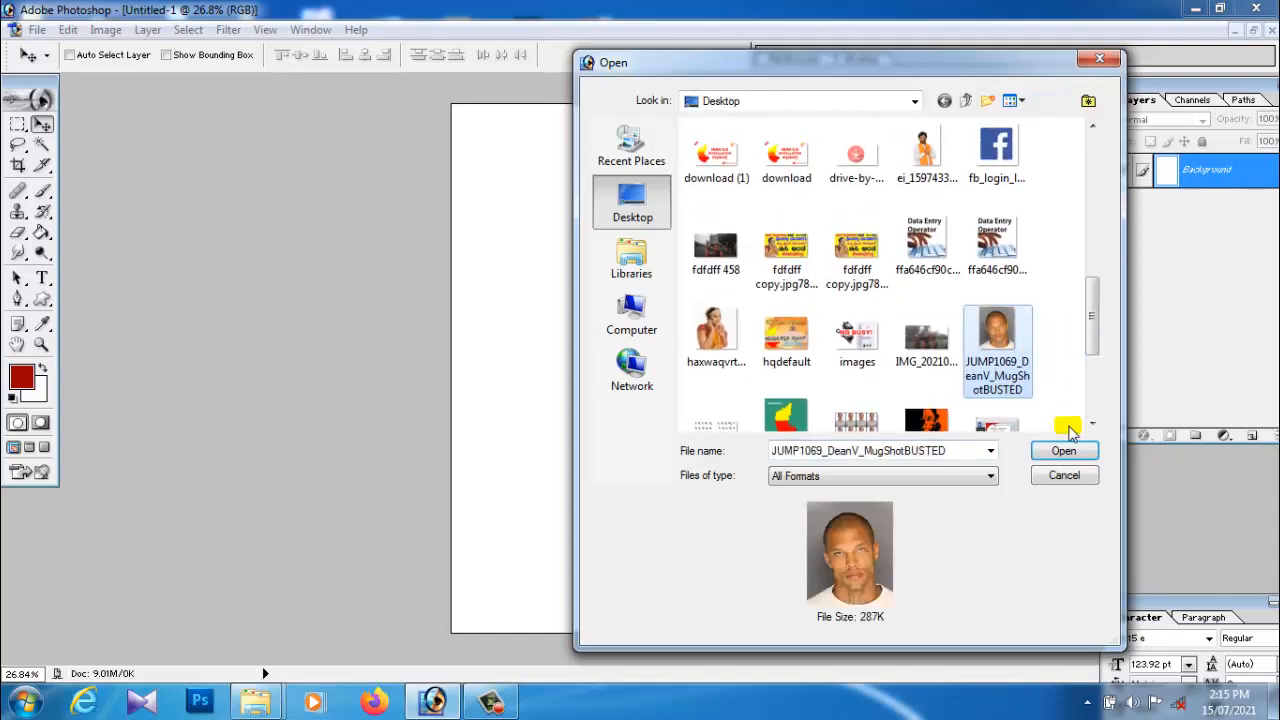
click(1063, 450)
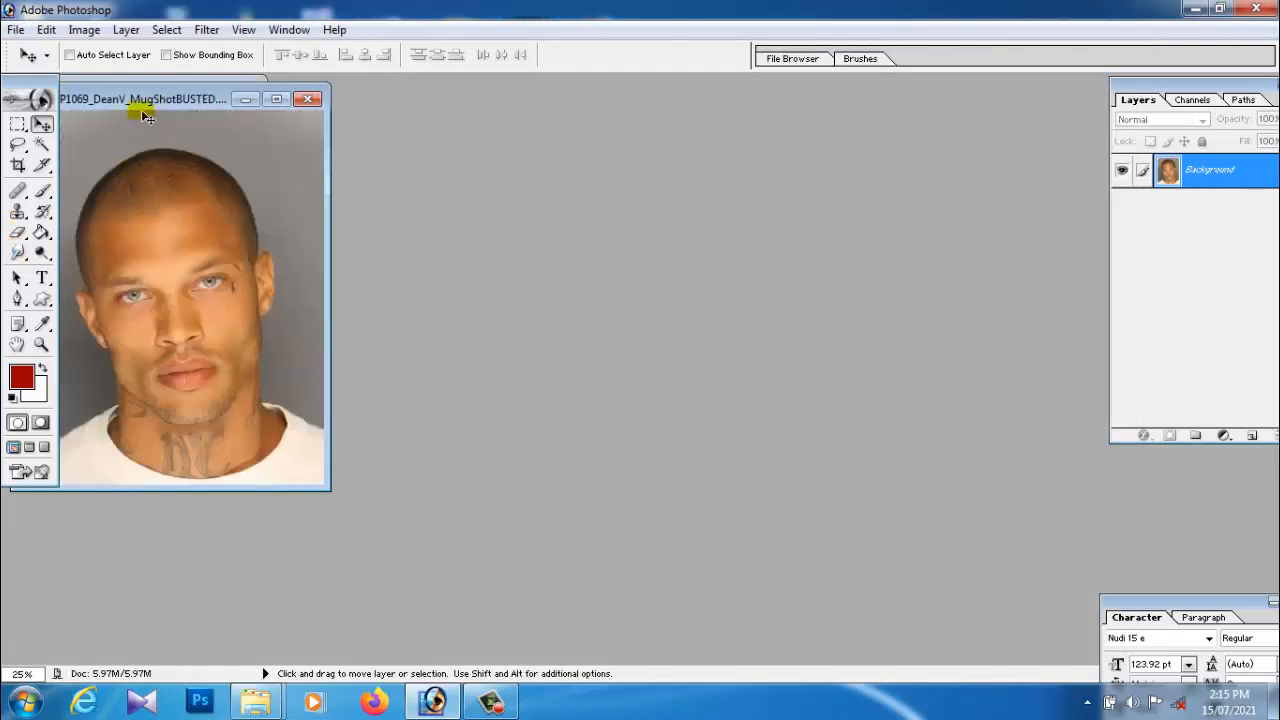
drag(135, 101, 800, 152)
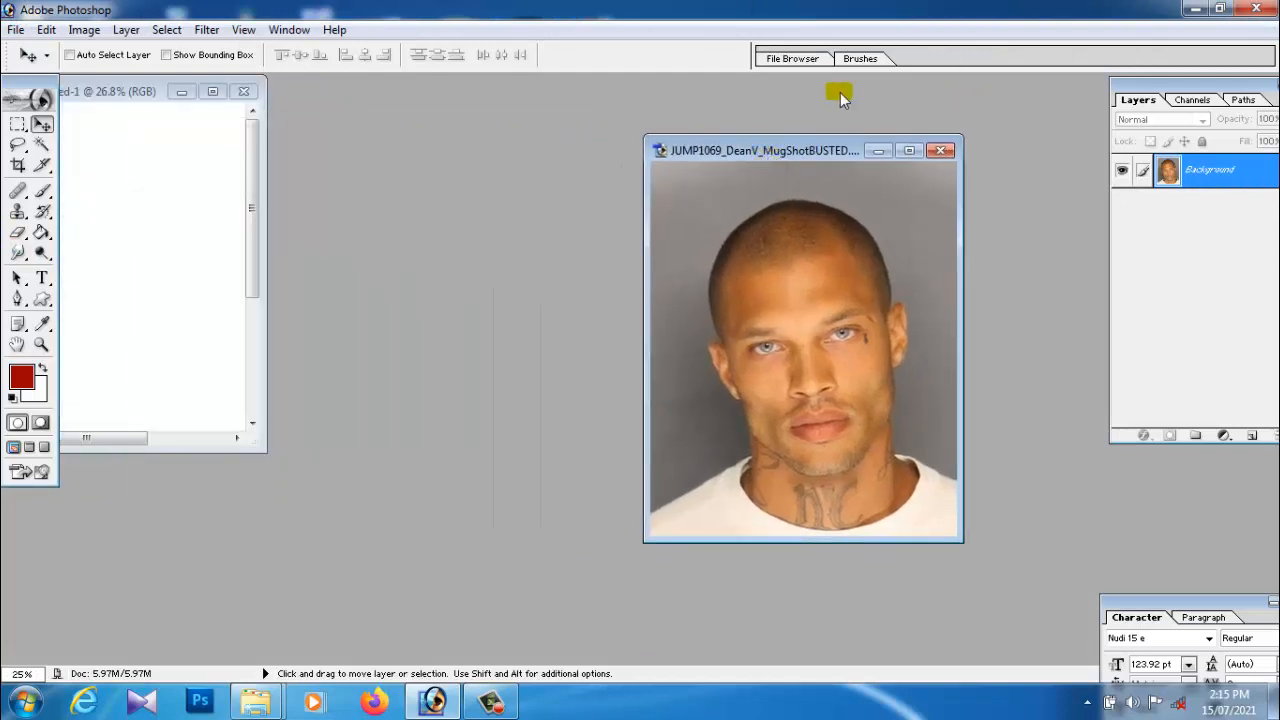
drag(150, 97, 407, 184)
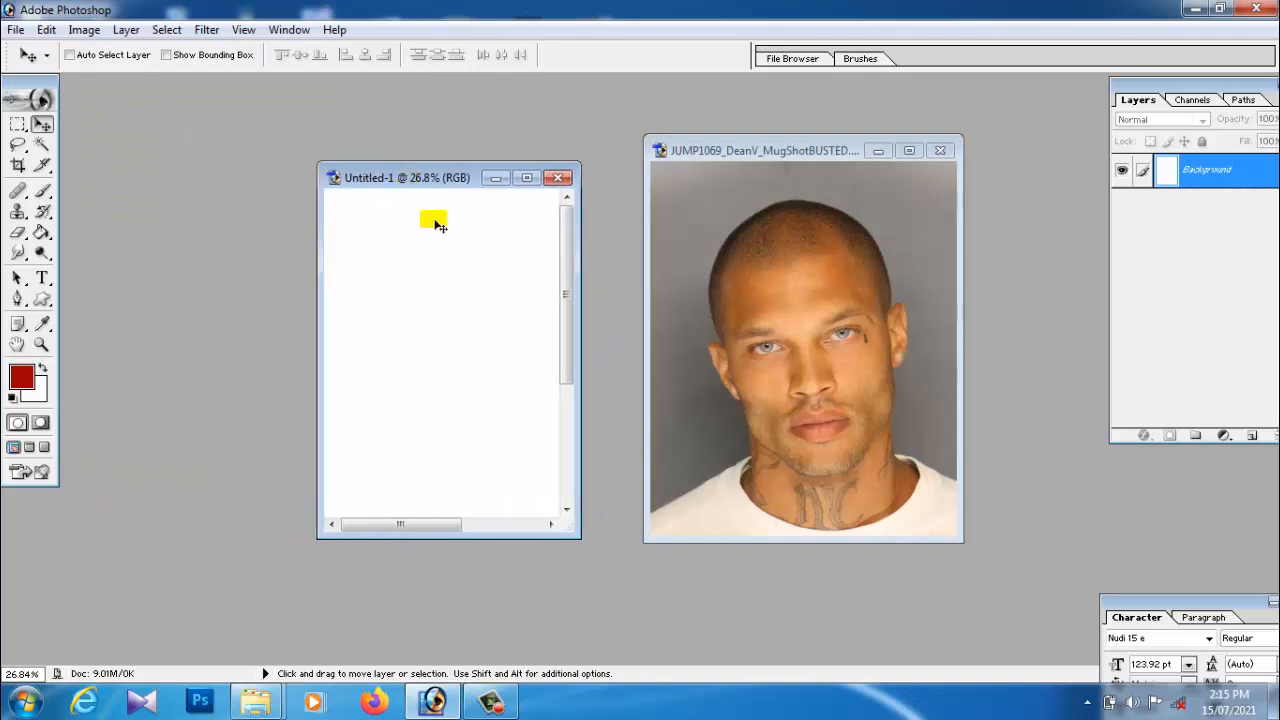
Open the Bollywood-Actress-Maryam-Zakaria-HD-Wallpaper image from the Desktop and move its window next to the man's portrait.
click(14, 30)
click(40, 70)
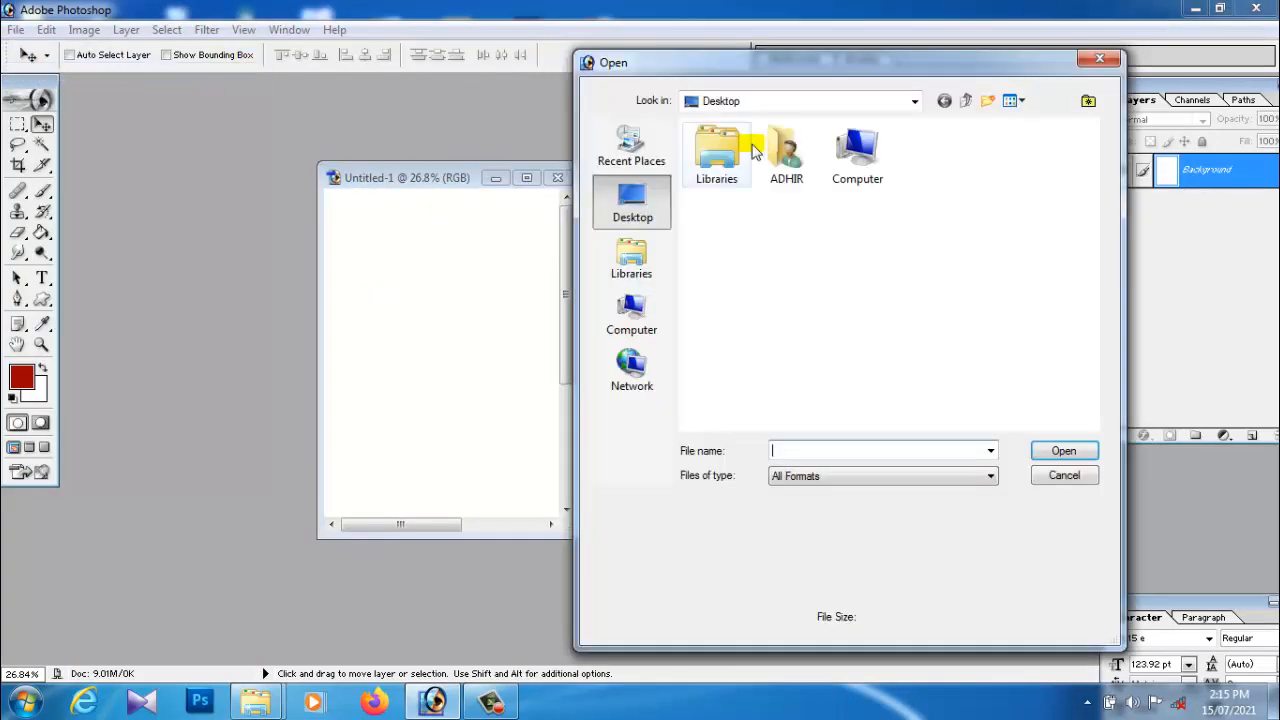
drag(1088, 177, 1093, 277)
click(1025, 248)
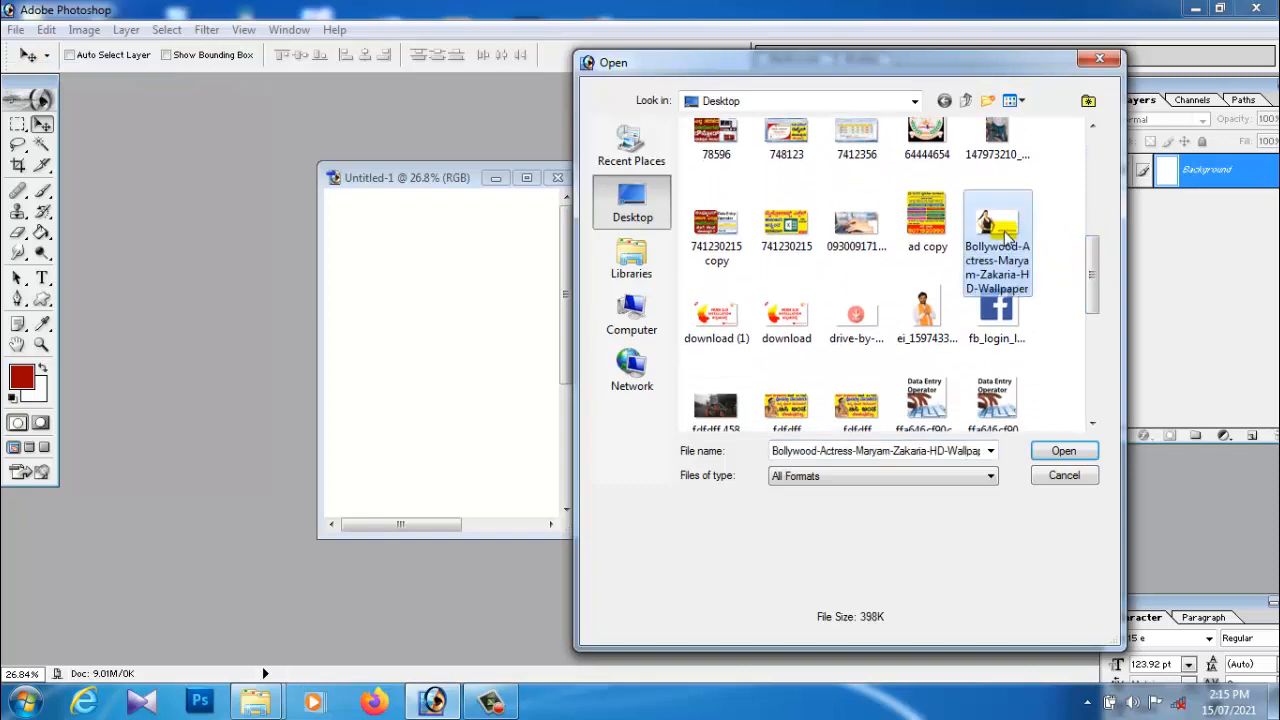
click(1066, 455)
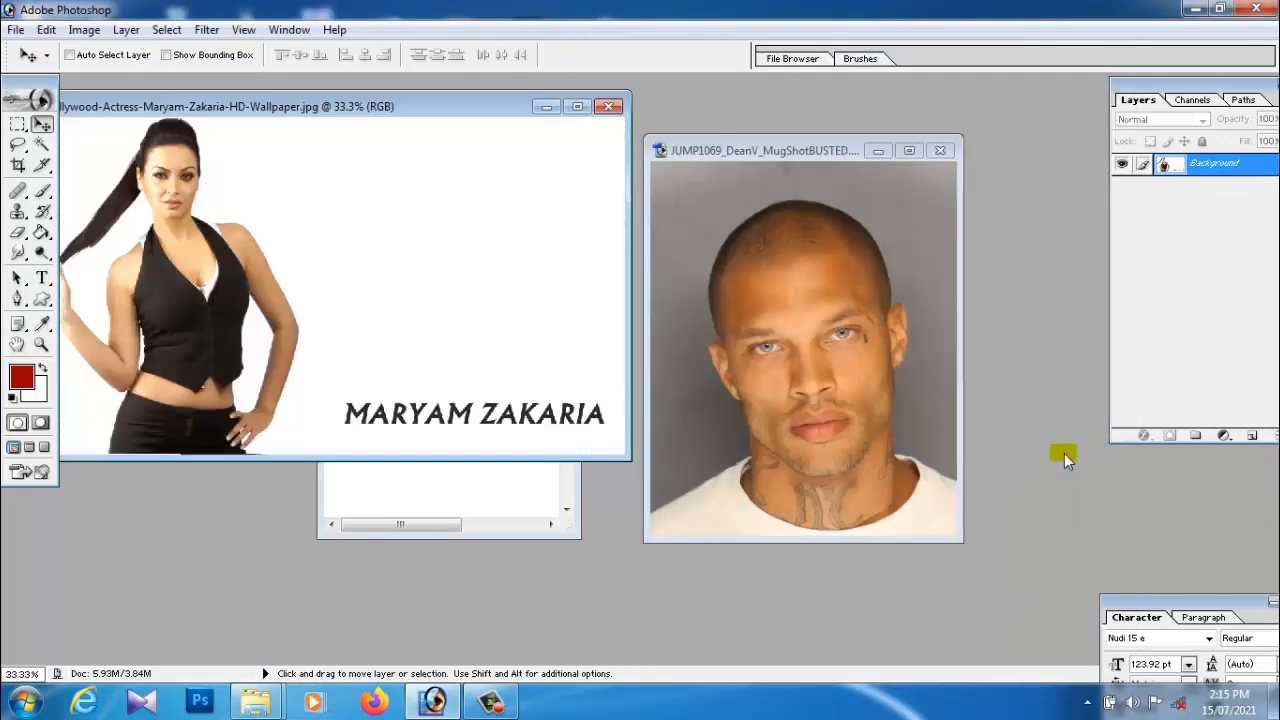
drag(258, 105, 335, 148)
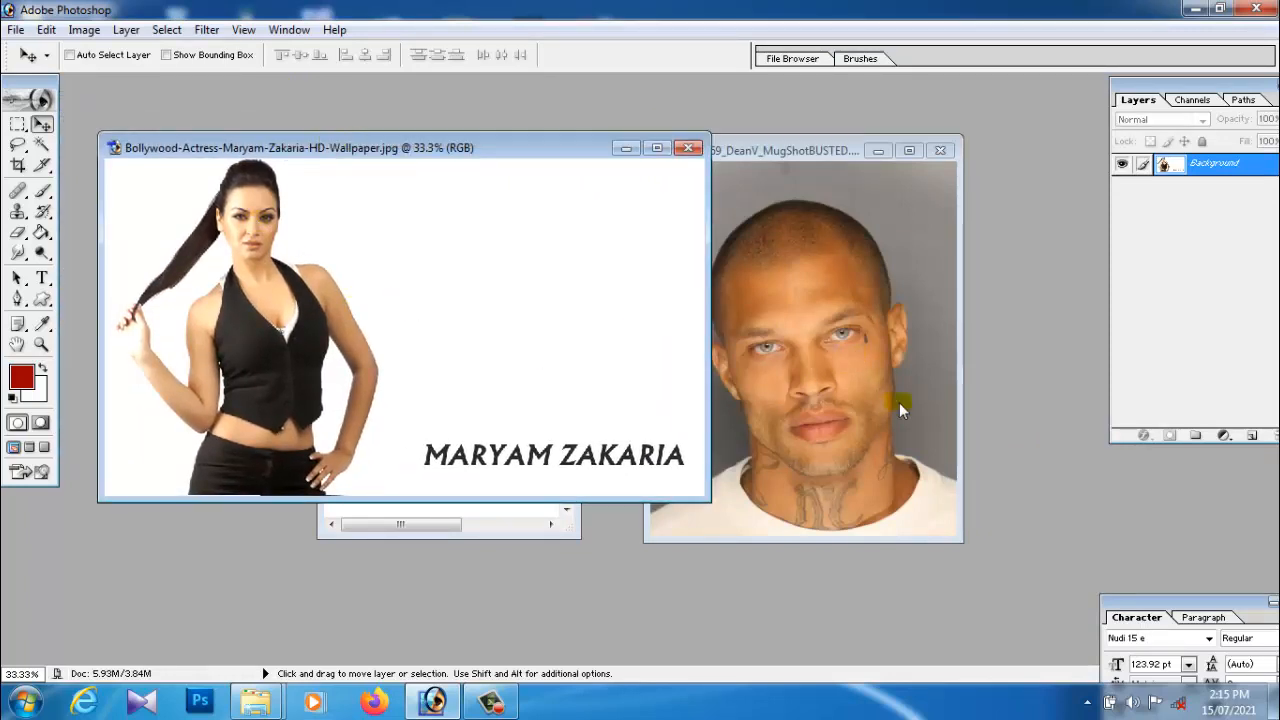
Select the gray background around the man in the portrait with the Magic Wand at tolerance 32.
click(845, 351)
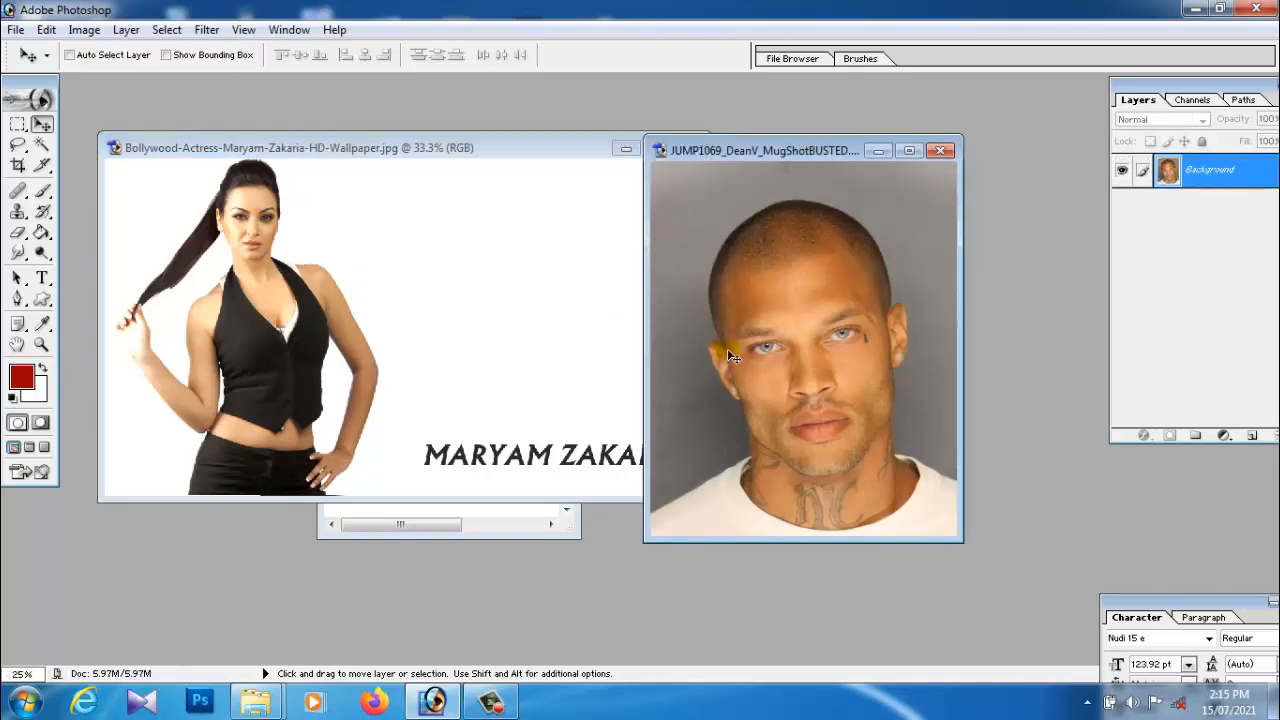
click(41, 144)
click(710, 270)
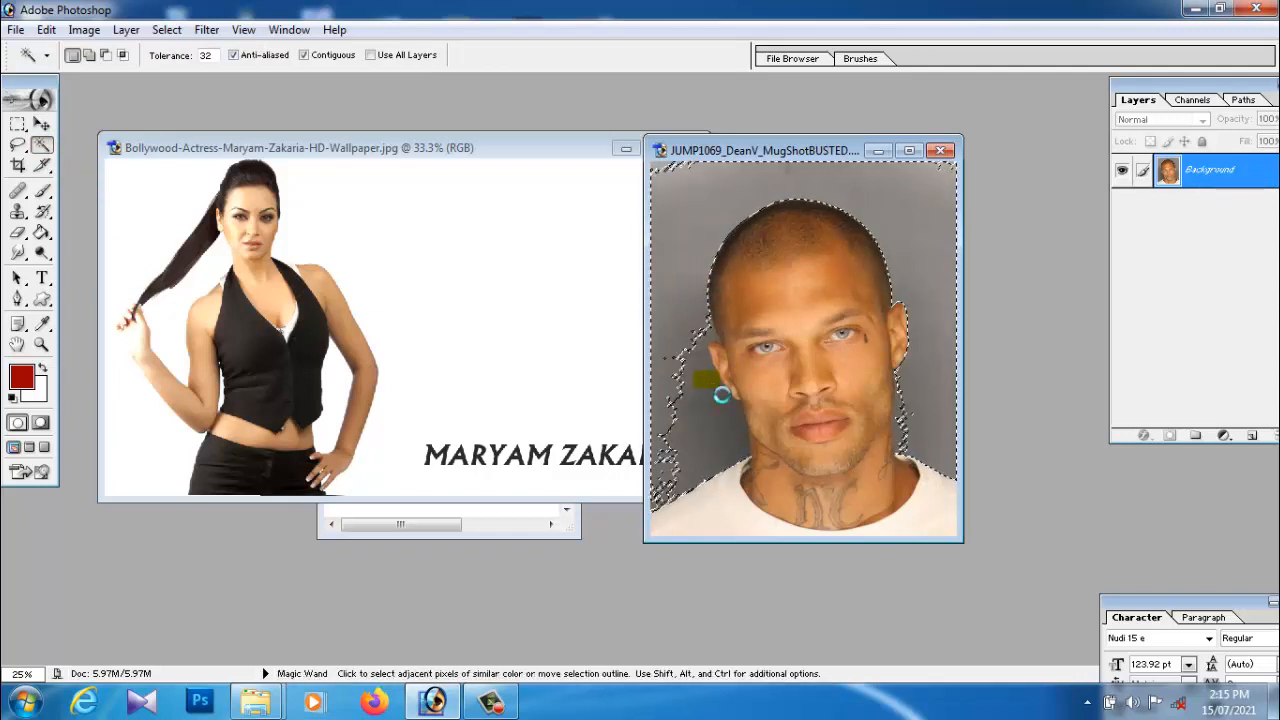
click(911, 295)
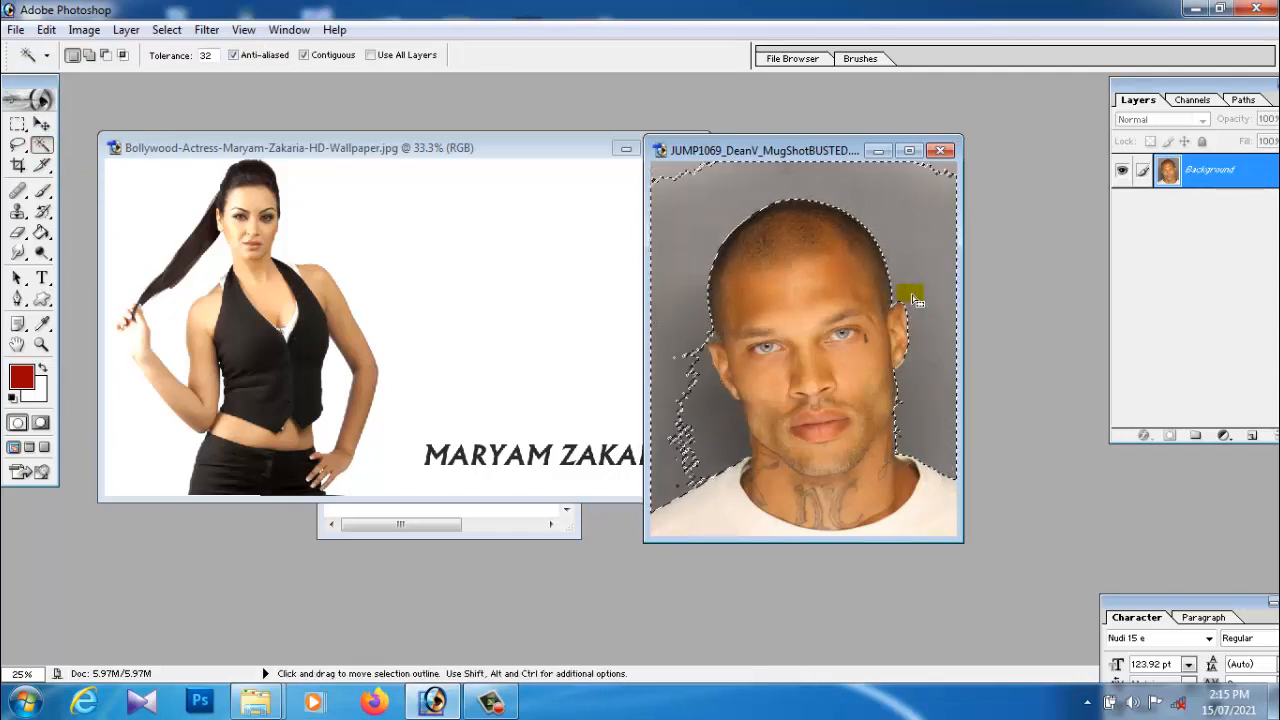
shift+click(731, 425)
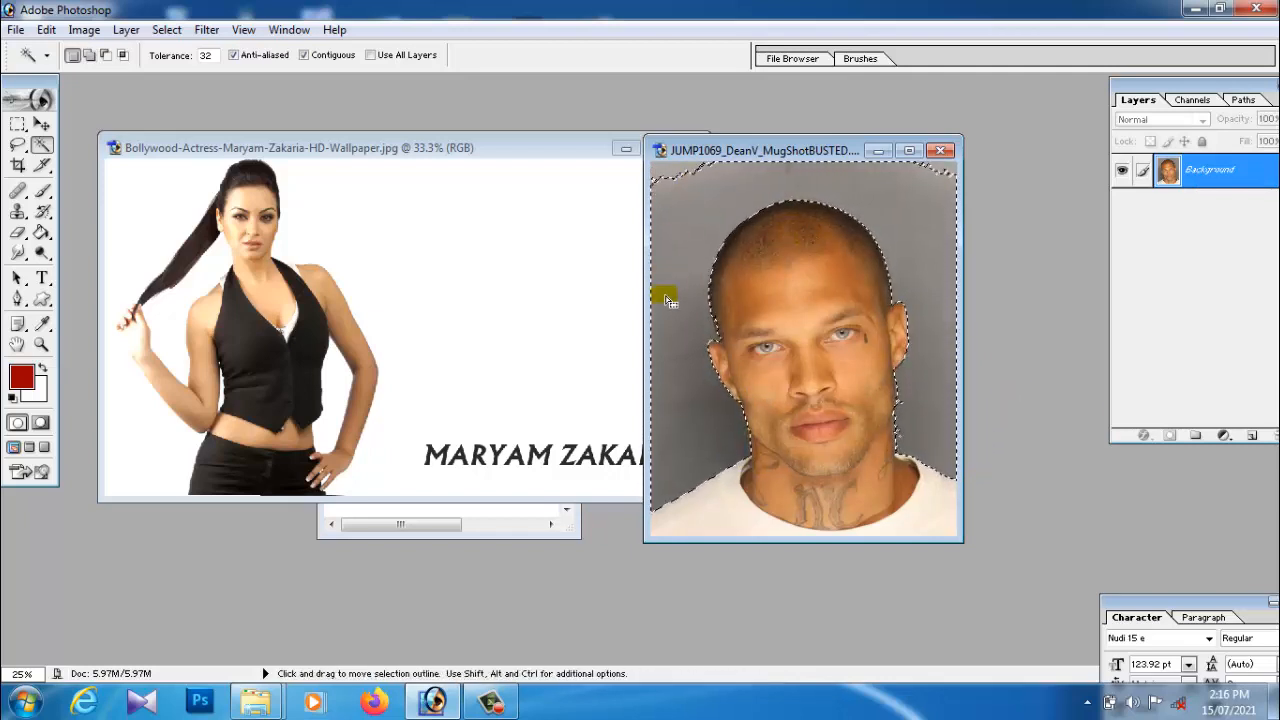
Feather the background selection with the preset radius and invert it to select the man.
click(166, 30)
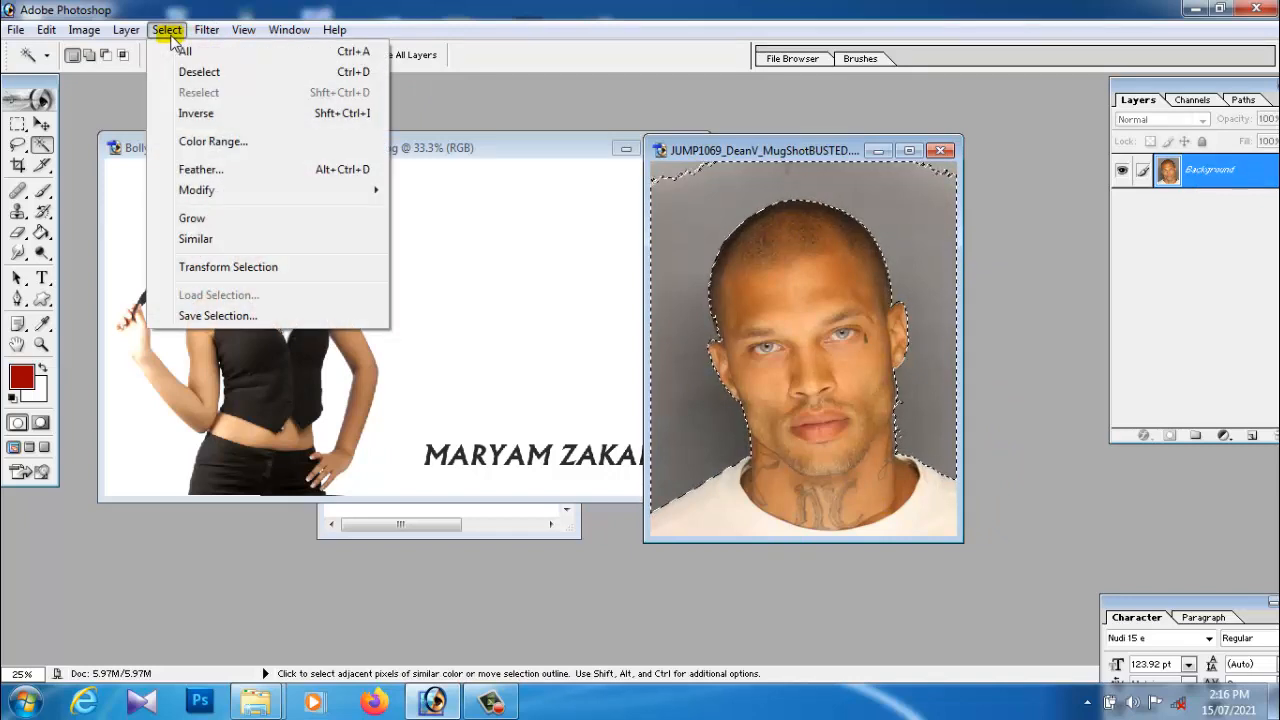
click(190, 169)
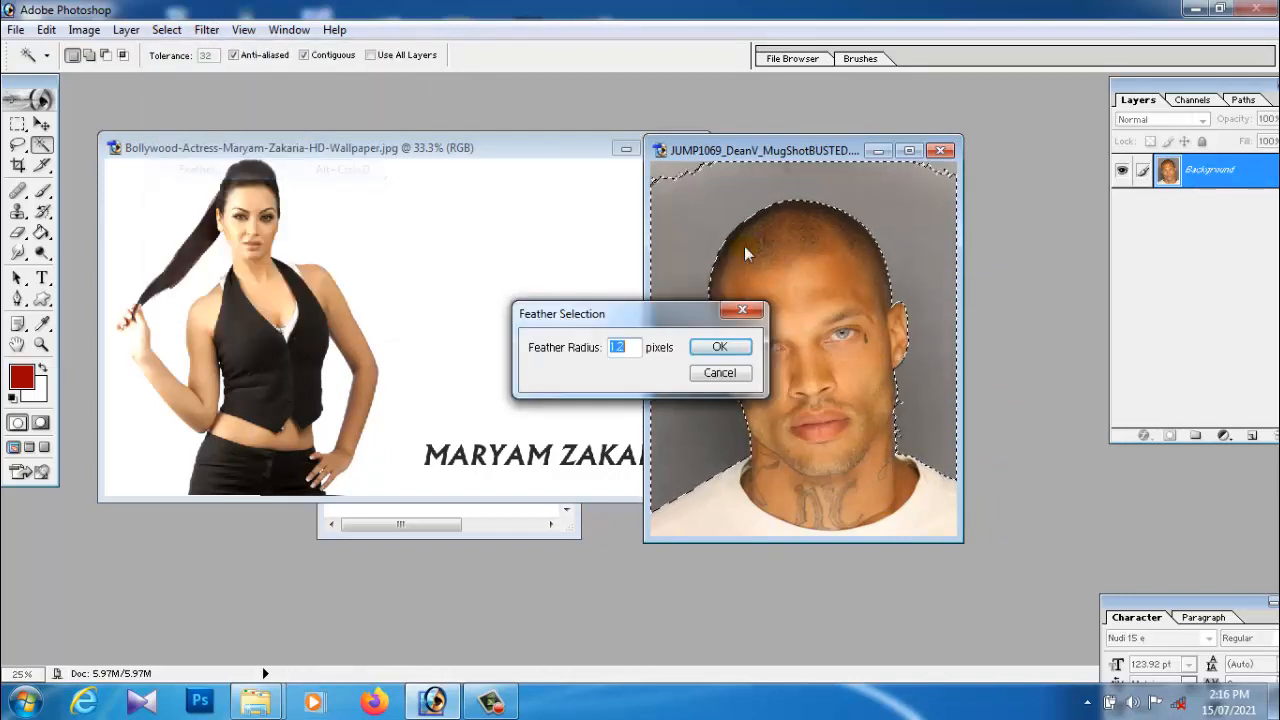
click(722, 345)
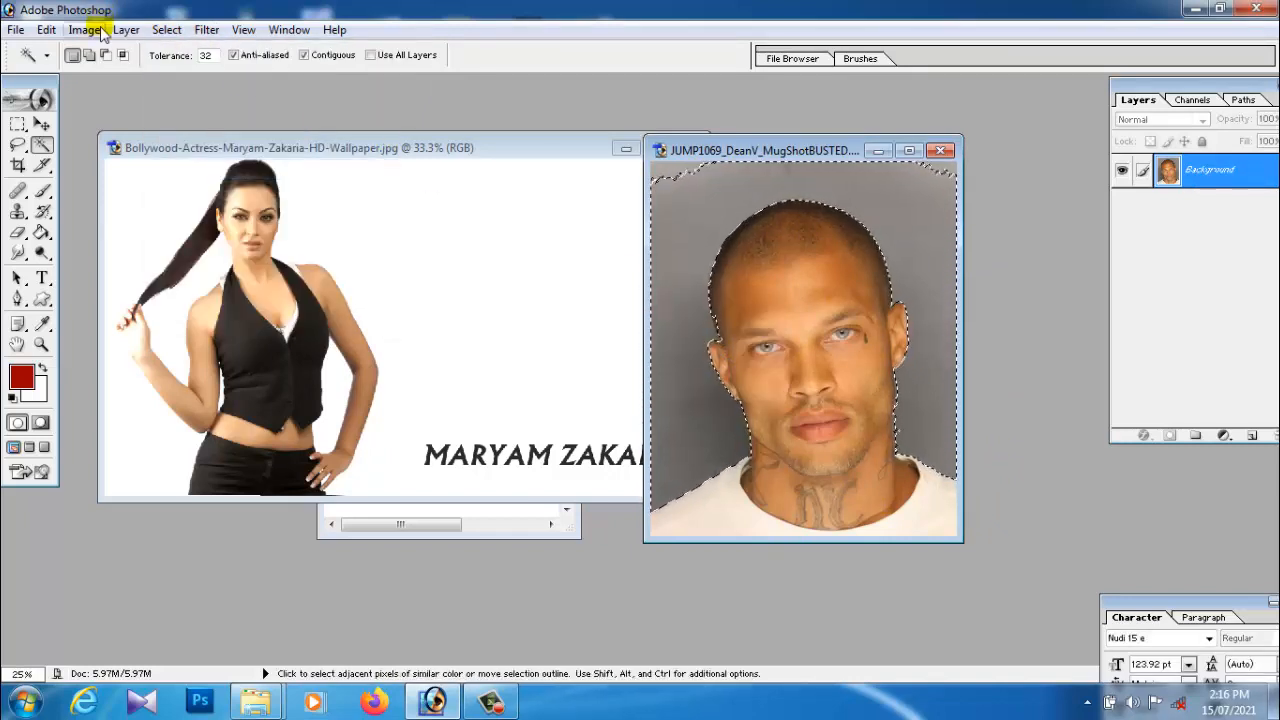
click(166, 30)
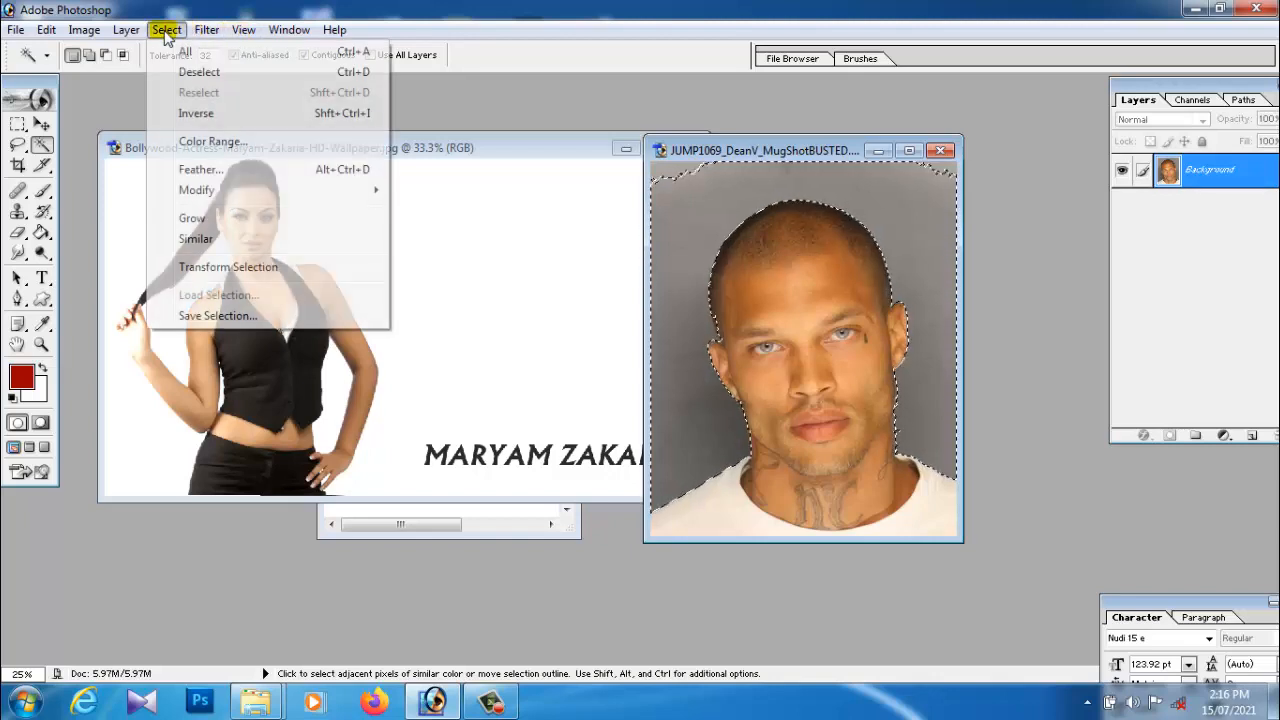
click(196, 115)
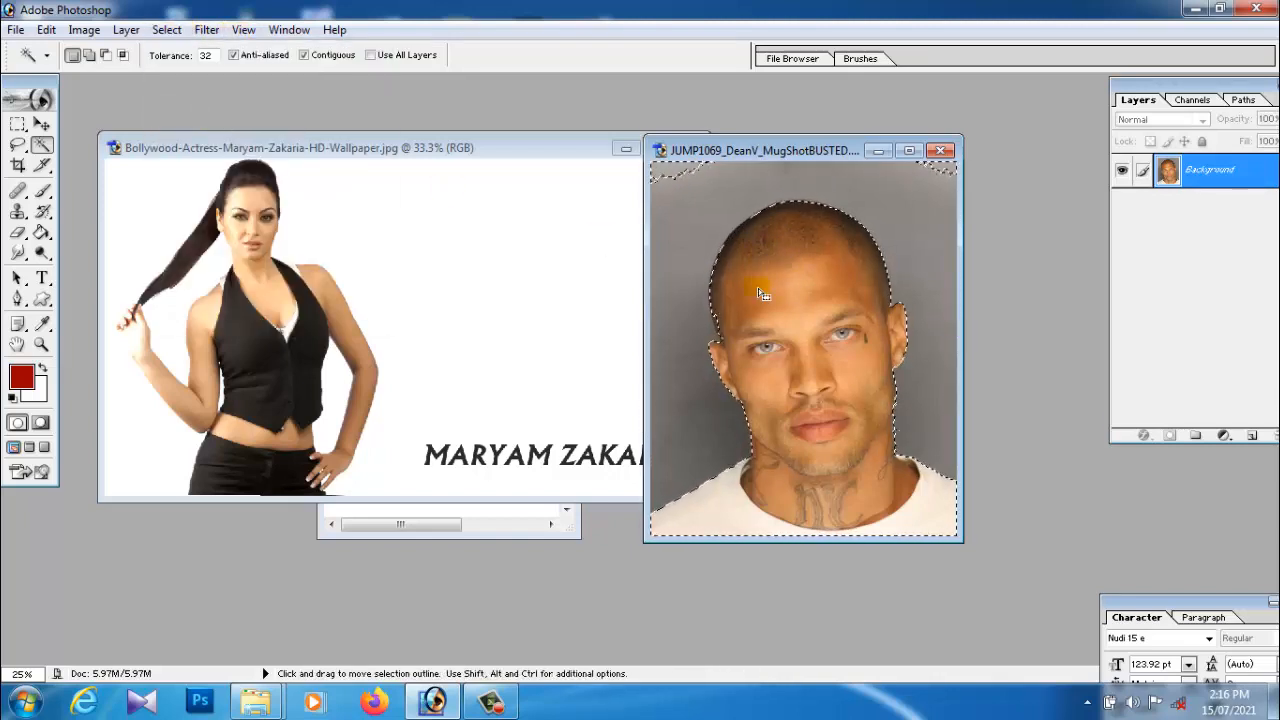
Cut the selected man out of the mug shot portrait.
click(46, 30)
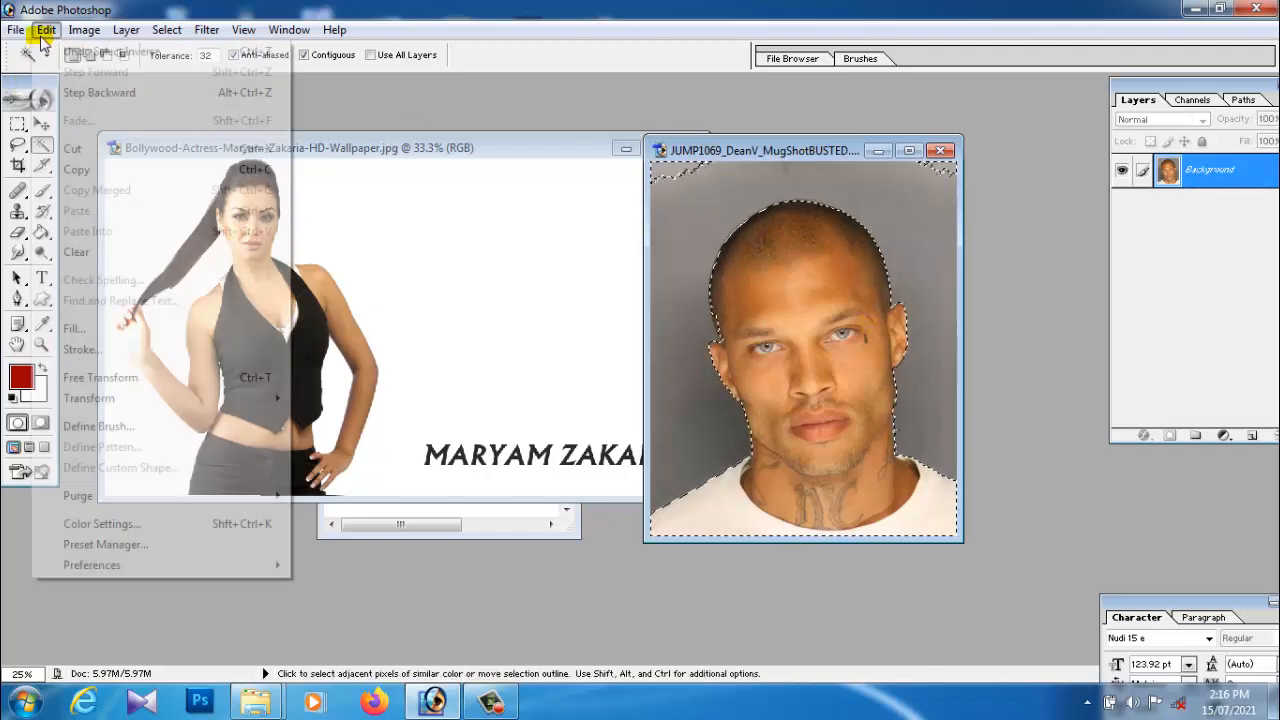
click(72, 150)
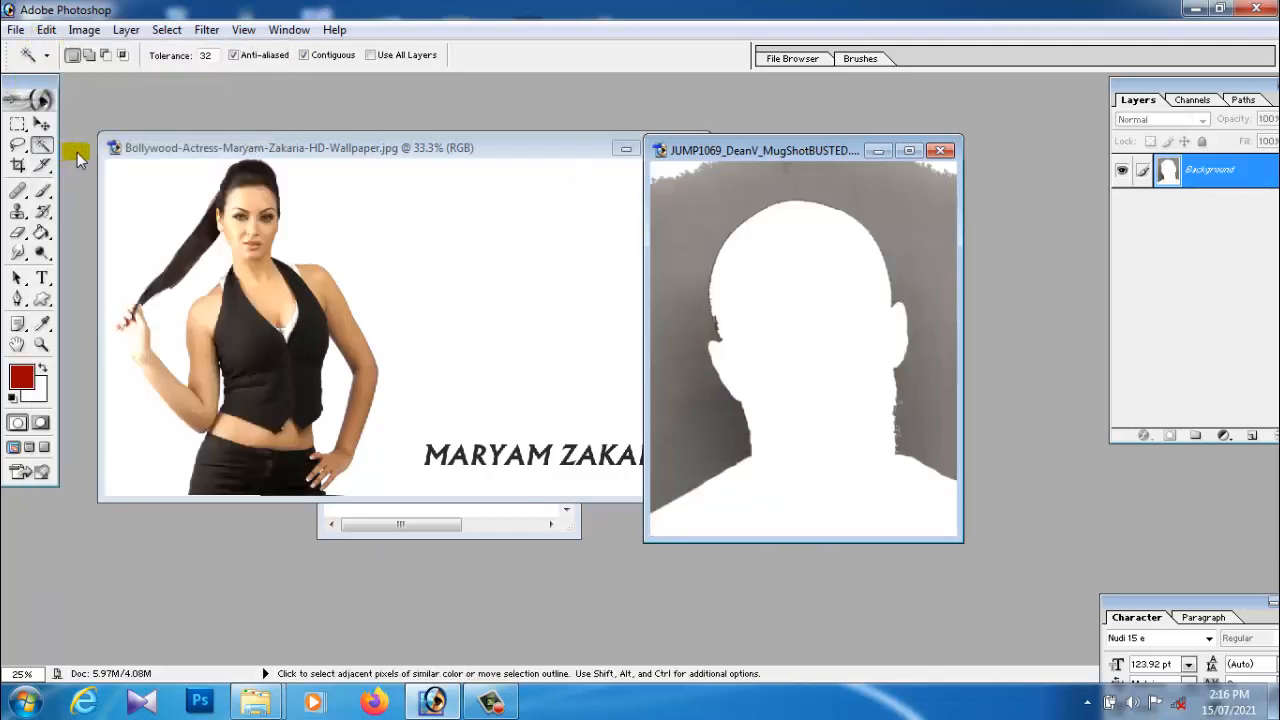
Copy the woman's wallpaper image into the Untitled-1 document with the Move tool and maximize that document's window.
click(41, 124)
click(373, 260)
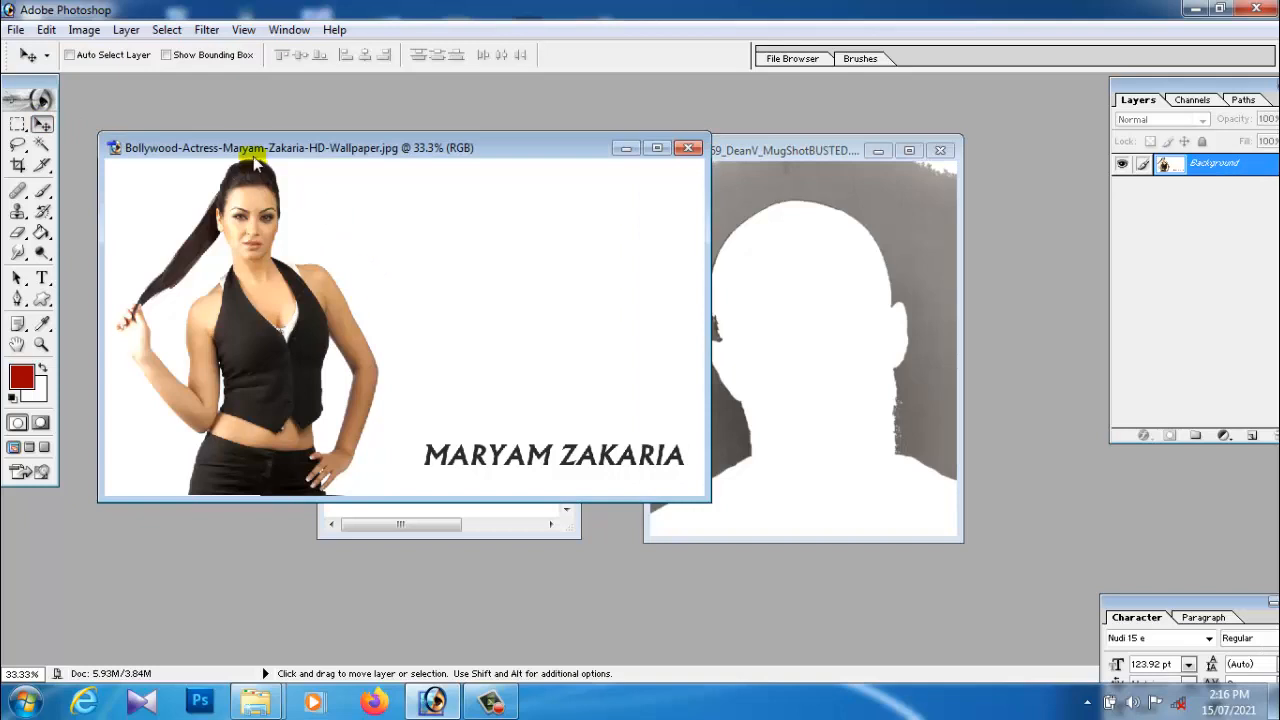
drag(255, 160, 699, 170)
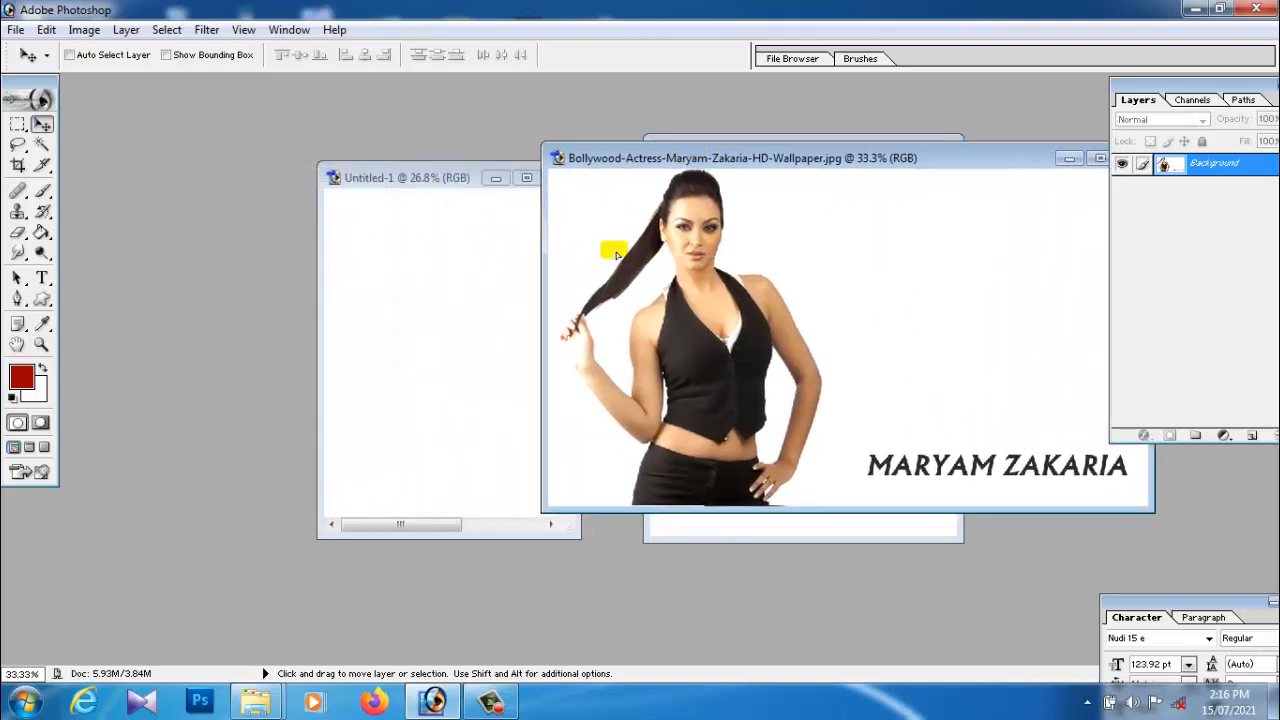
drag(616, 255, 447, 279)
click(527, 177)
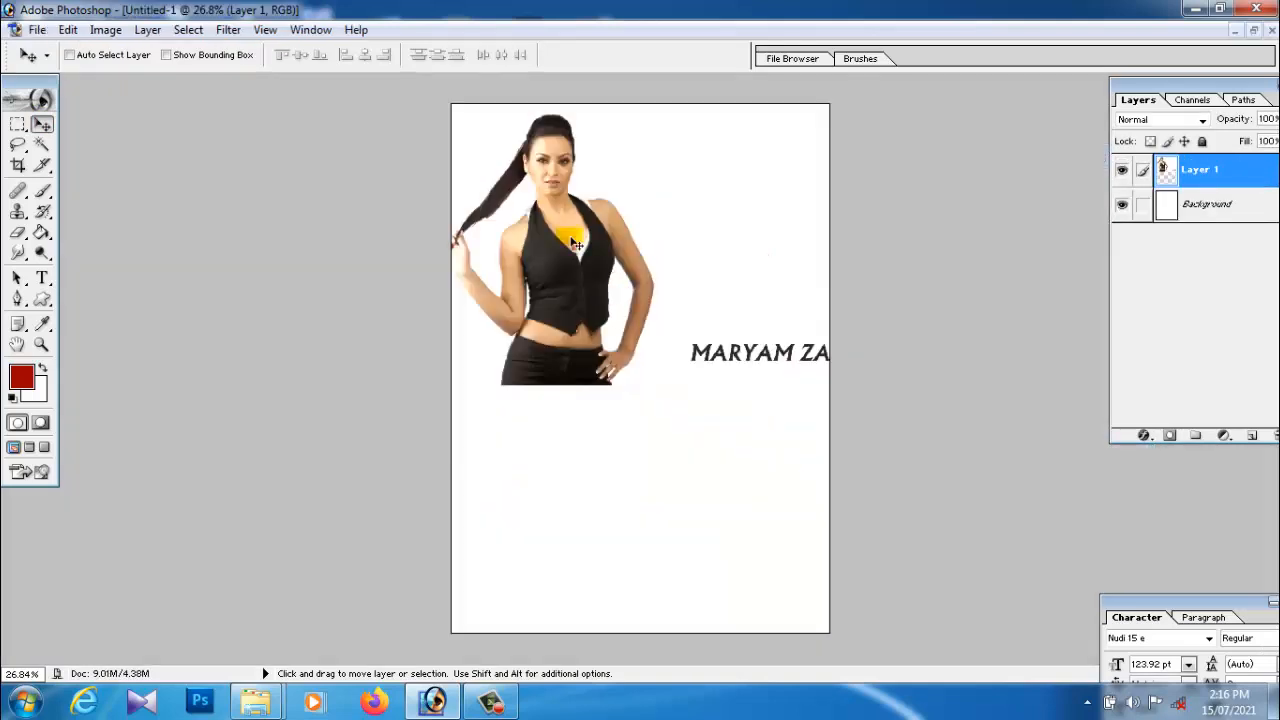
Move the woman to the lower edge of the canvas and scale her layer proportionally to 171%.
drag(575, 280, 604, 528)
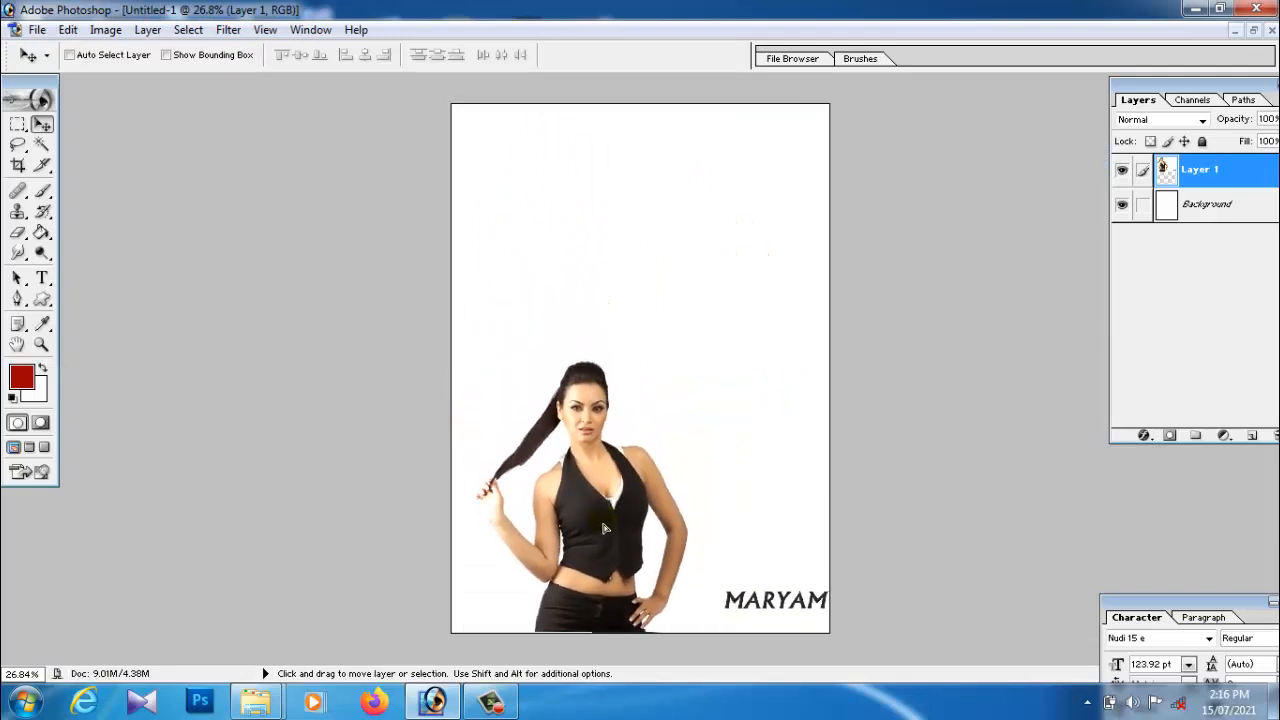
click(68, 30)
mouse_move(236, 409)
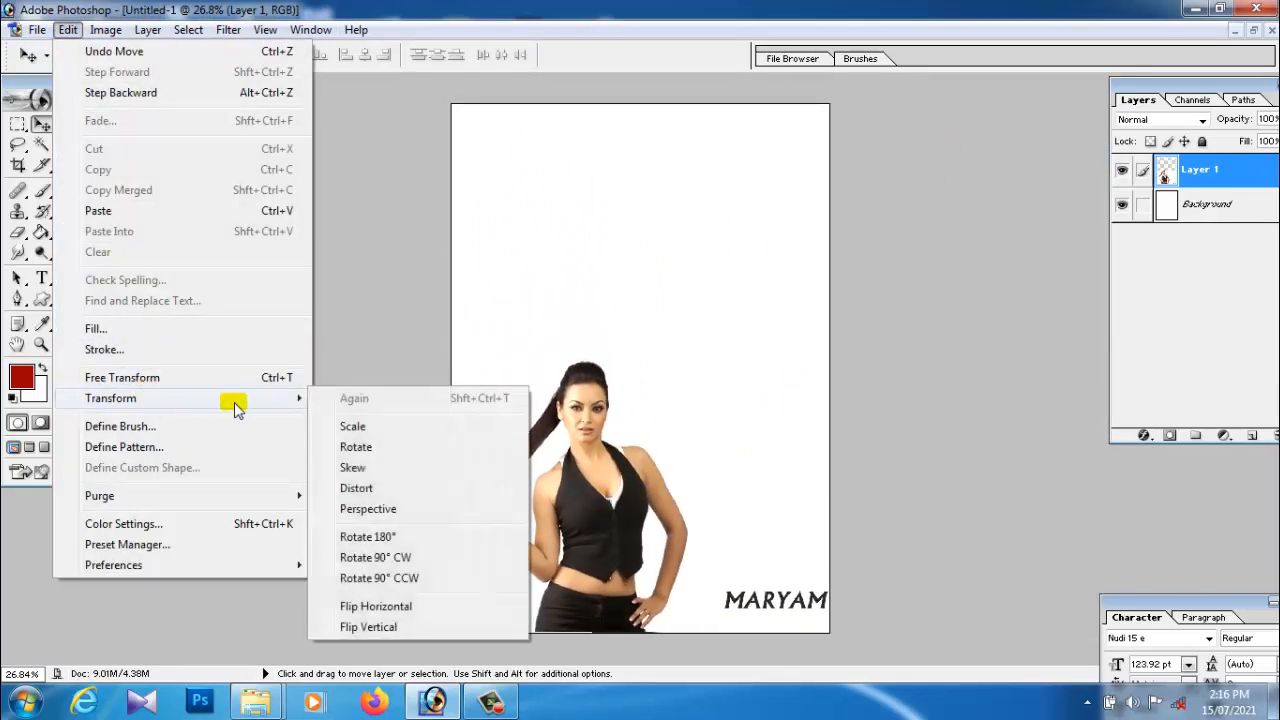
click(371, 428)
drag(963, 366, 1228, 53)
drag(936, 466, 907, 463)
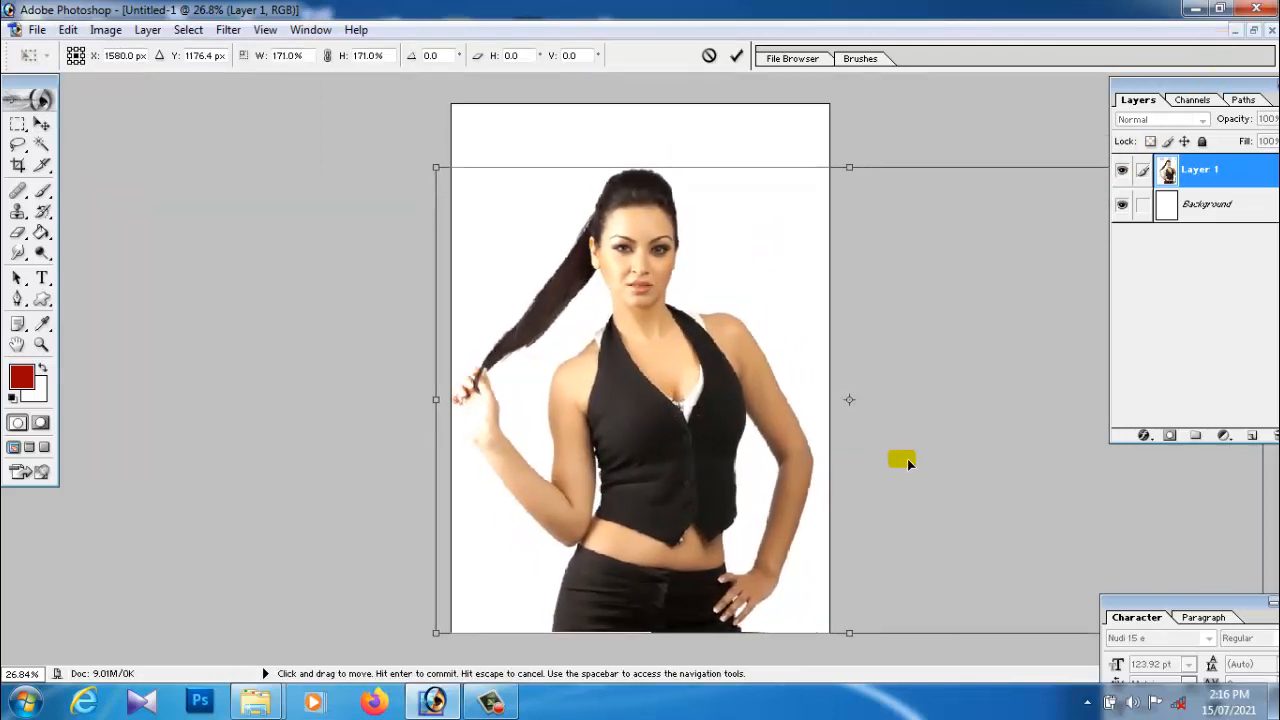
key(Return)
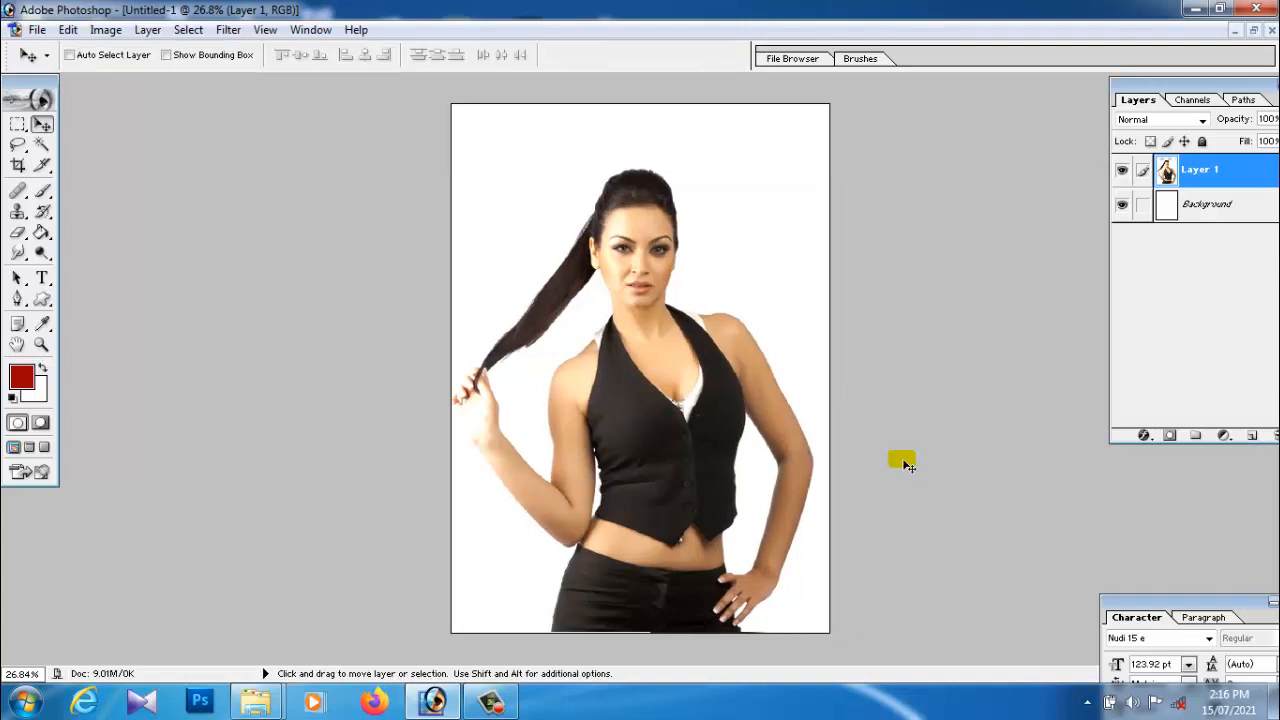
Paste the cut-out man as a layer above the woman and move him up slightly over her.
scroll(732, 488, up, 3)
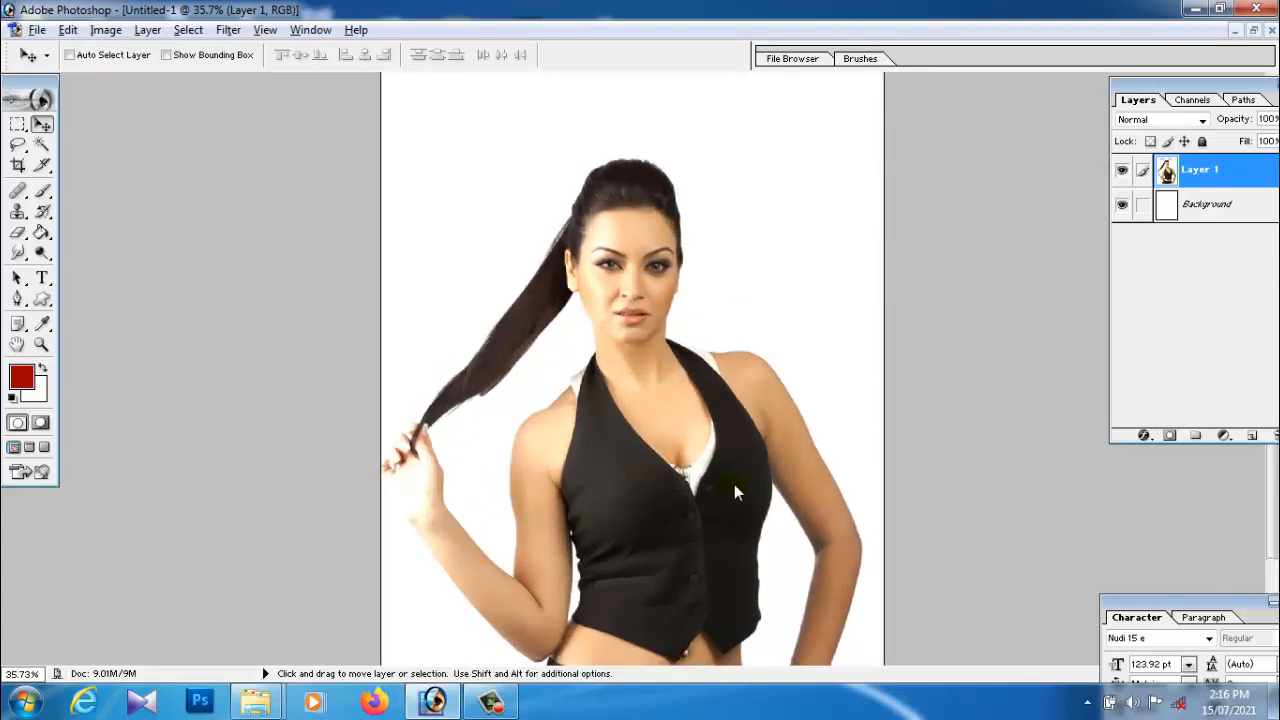
scroll(632, 474, down, 1)
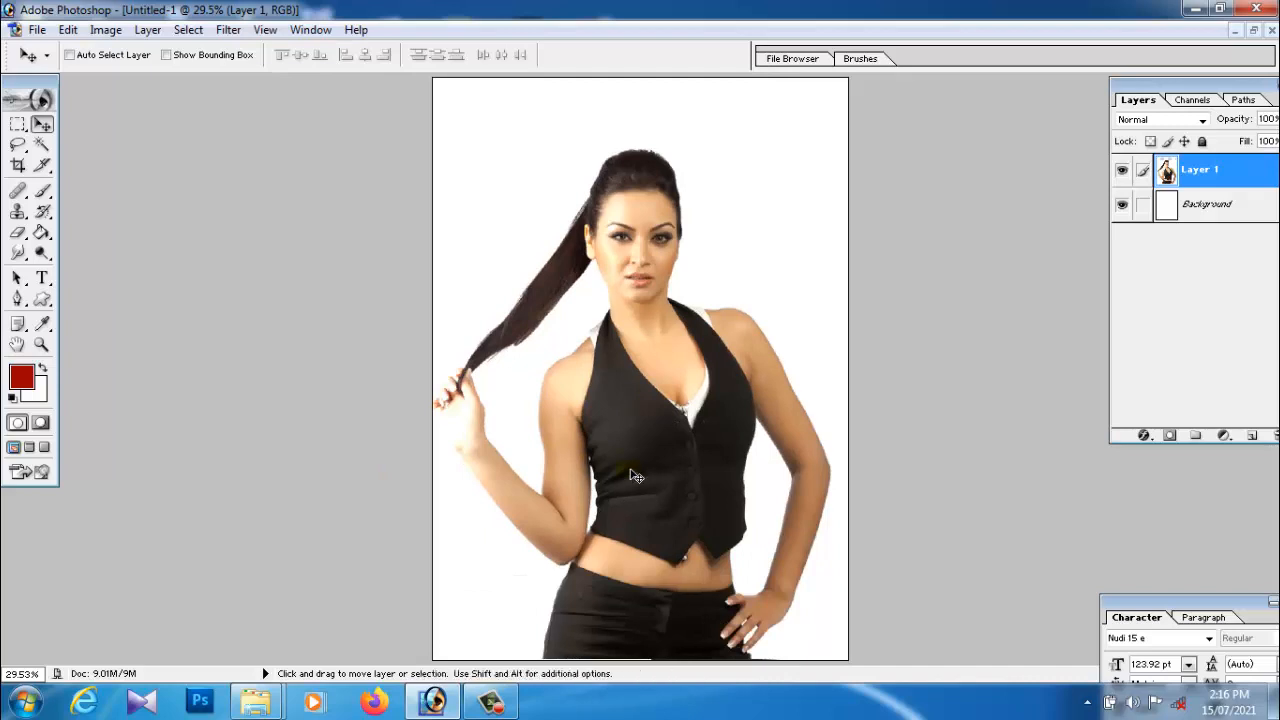
scroll(632, 472, down, 1)
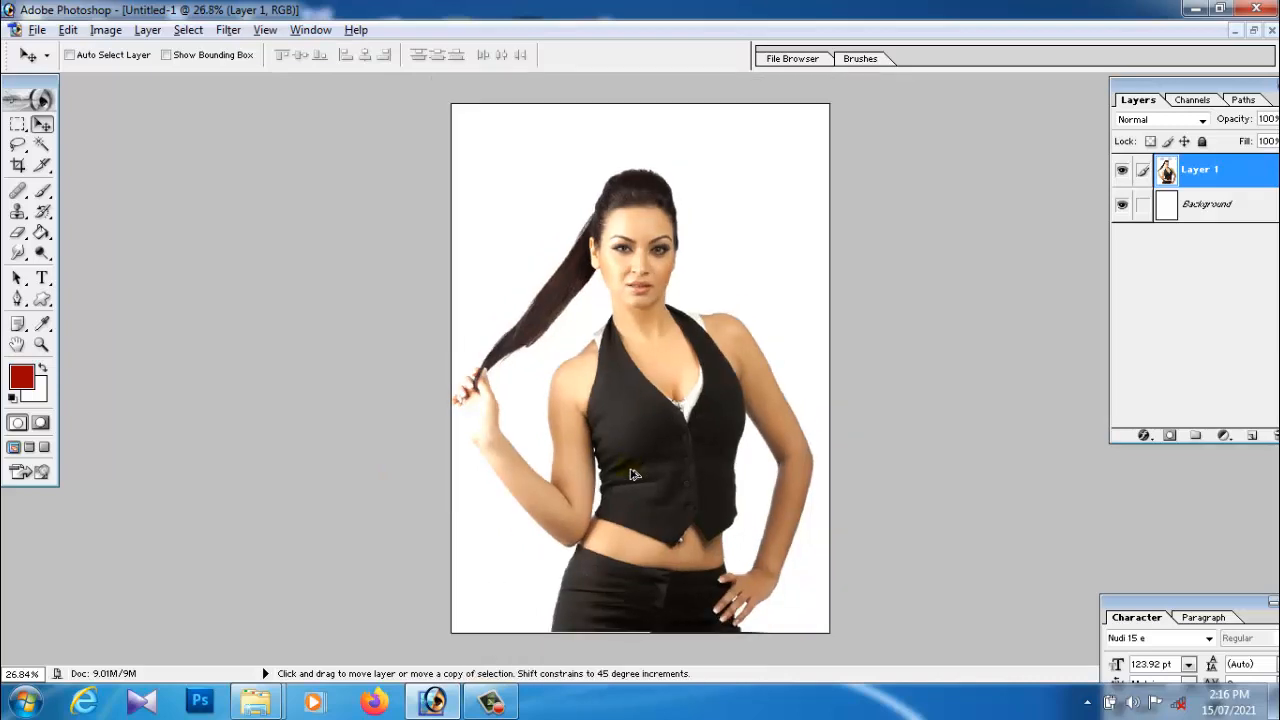
scroll(632, 472, up, 1)
click(66, 30)
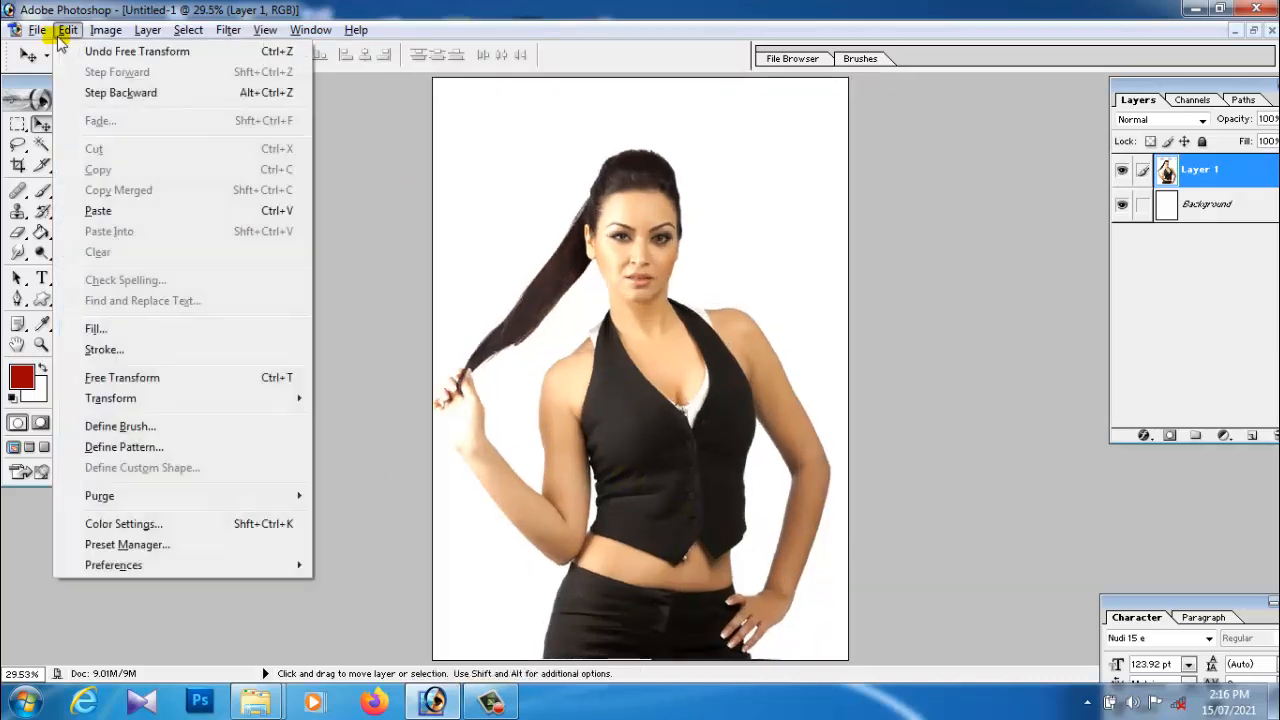
click(105, 211)
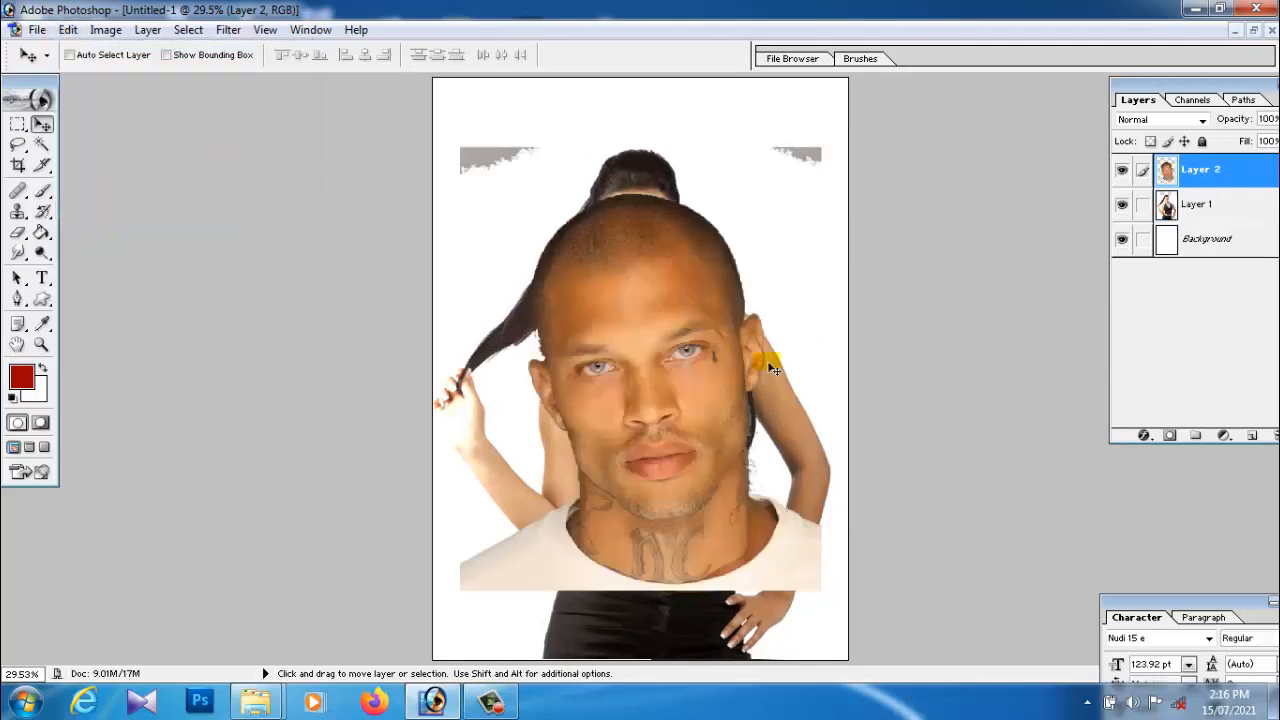
drag(765, 362, 695, 327)
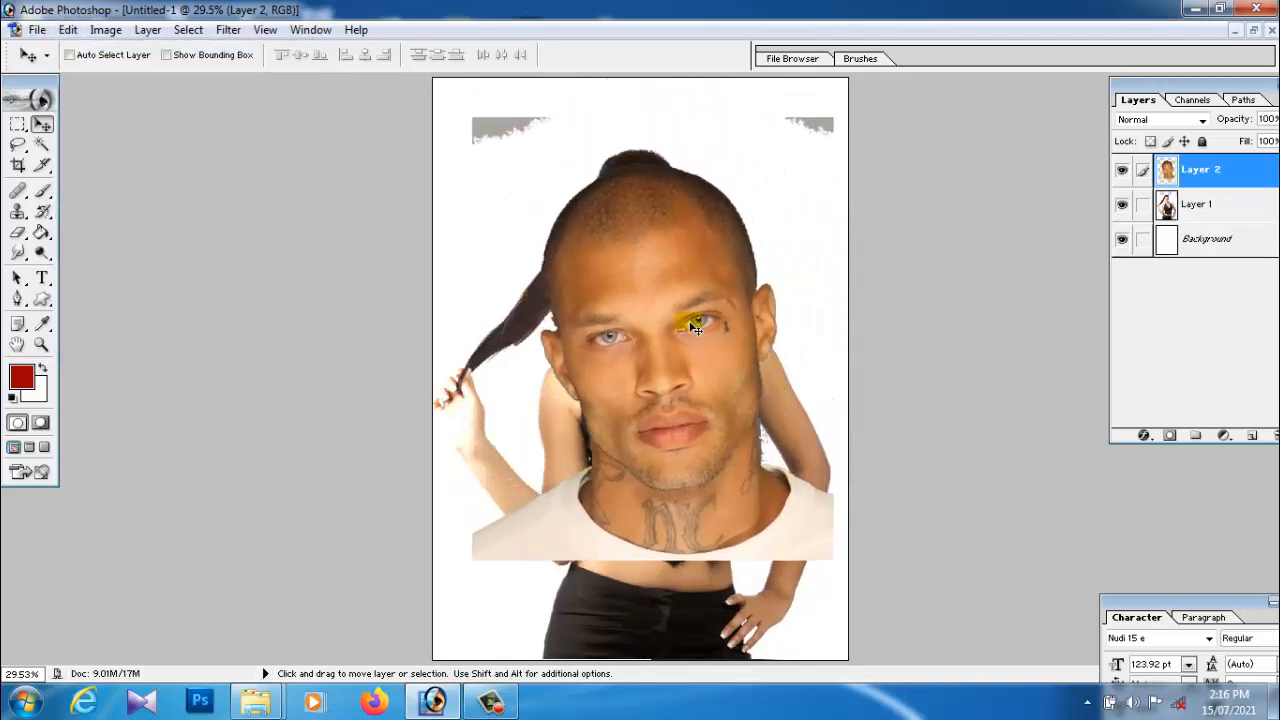
Scale the man's layer proportionally to 48.4% and place his head over the woman's head.
click(66, 30)
mouse_move(140, 400)
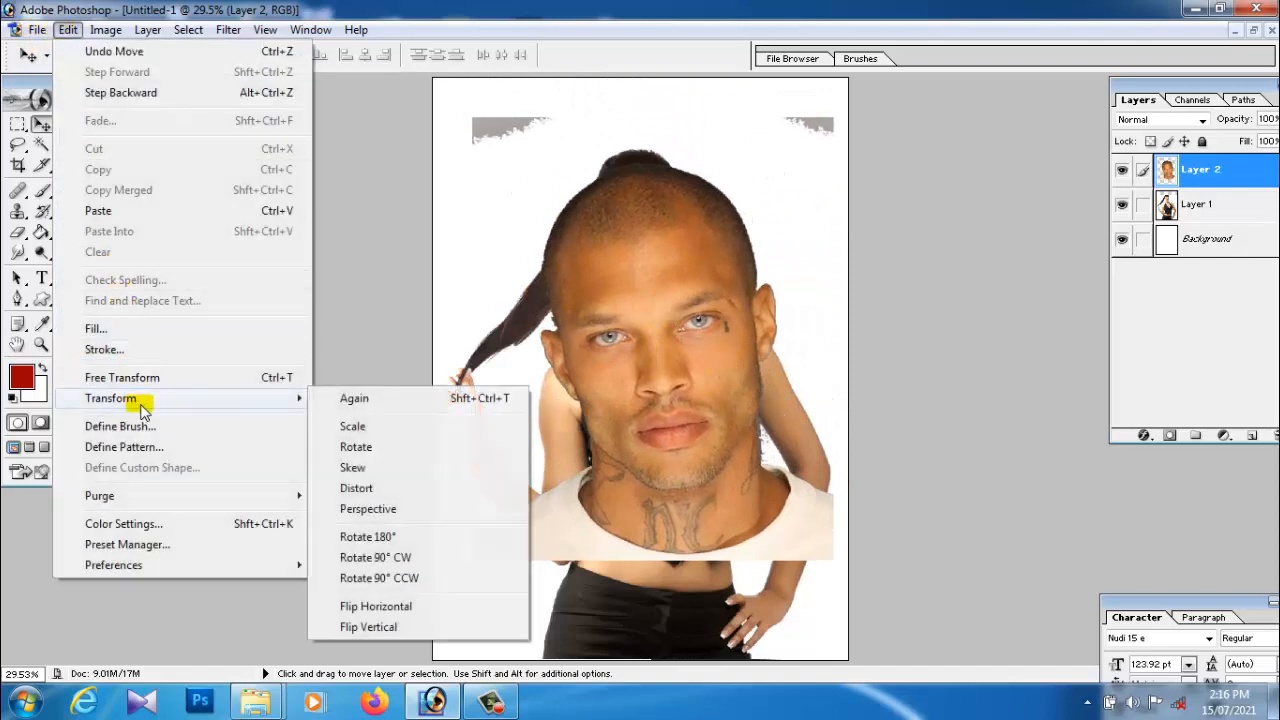
click(355, 427)
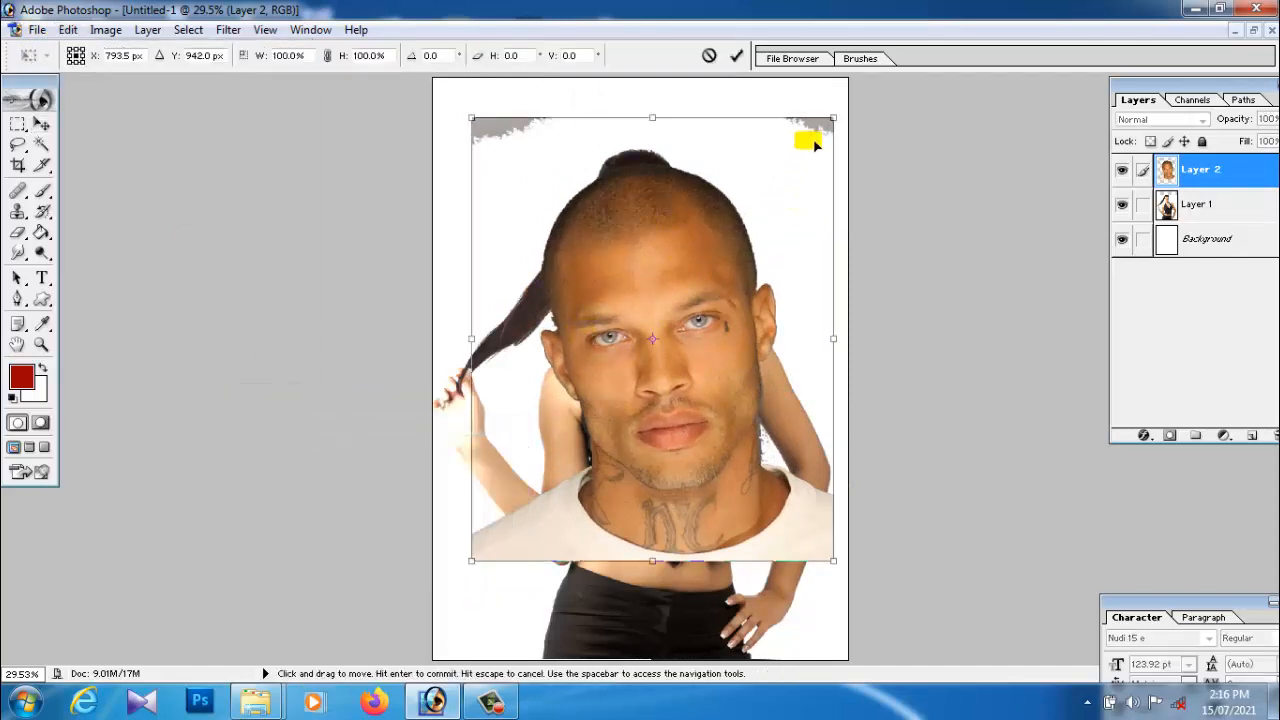
drag(831, 117, 630, 397)
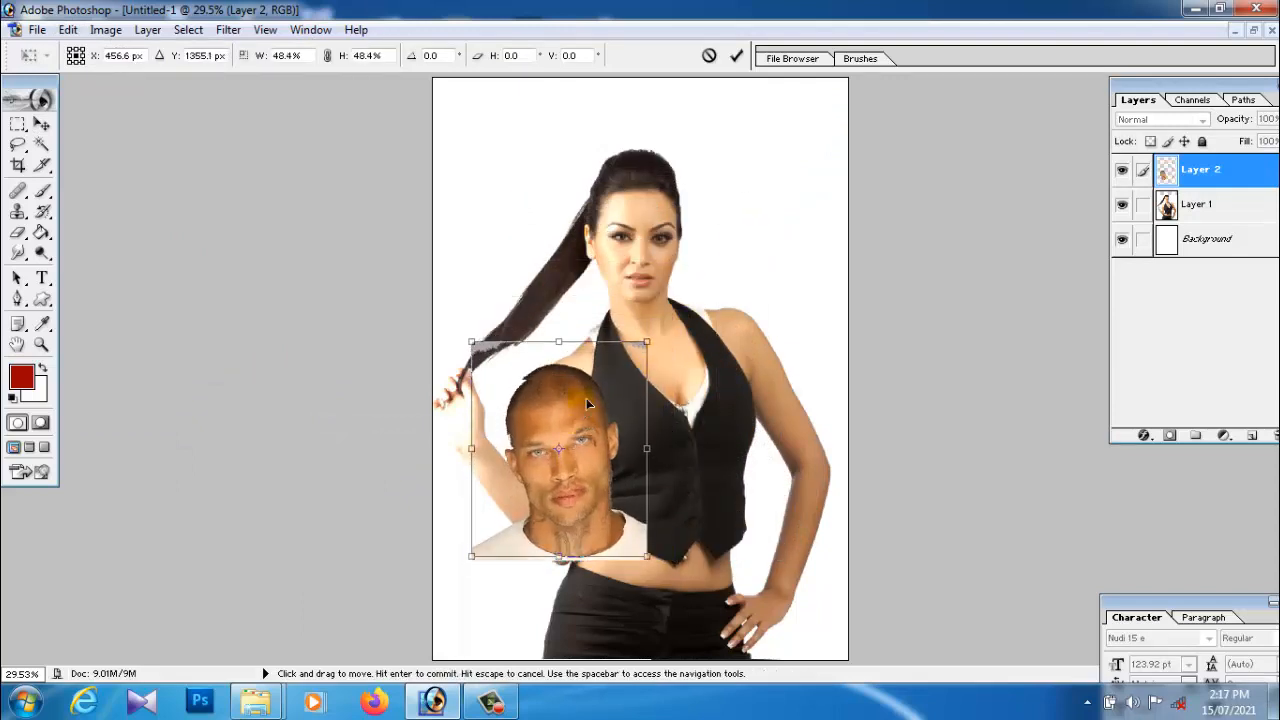
drag(586, 398, 657, 208)
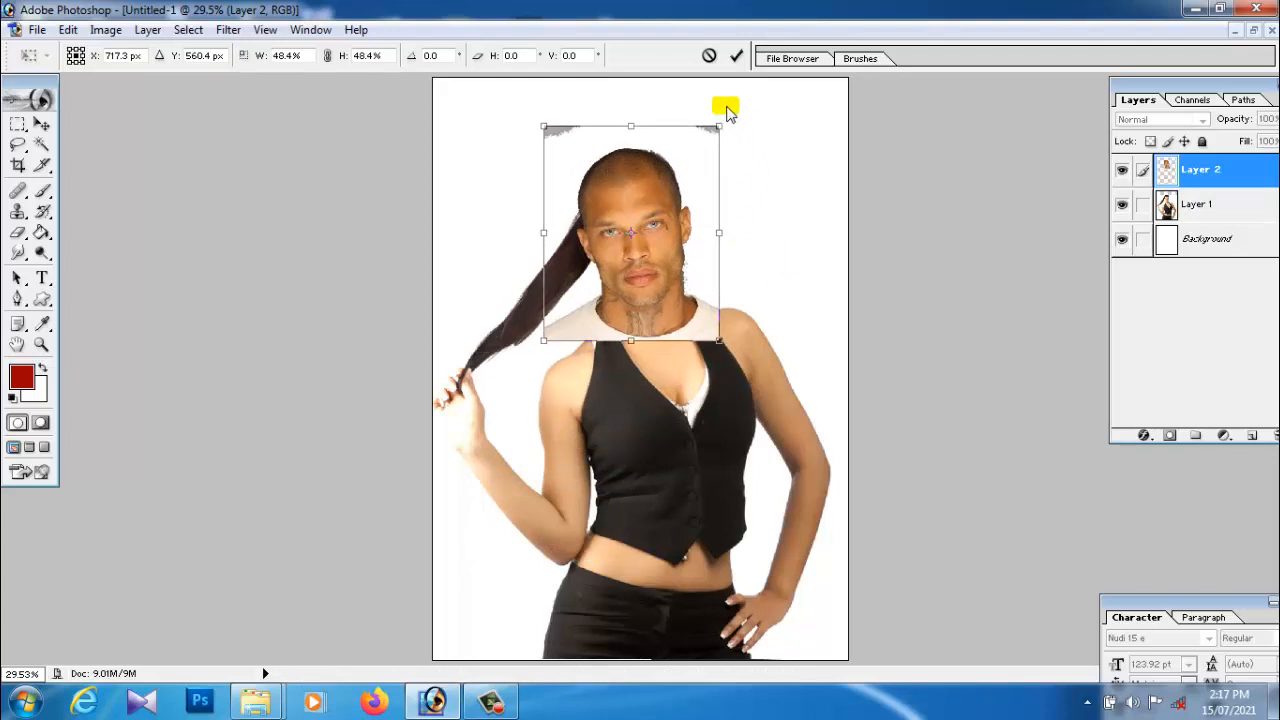
key(Return)
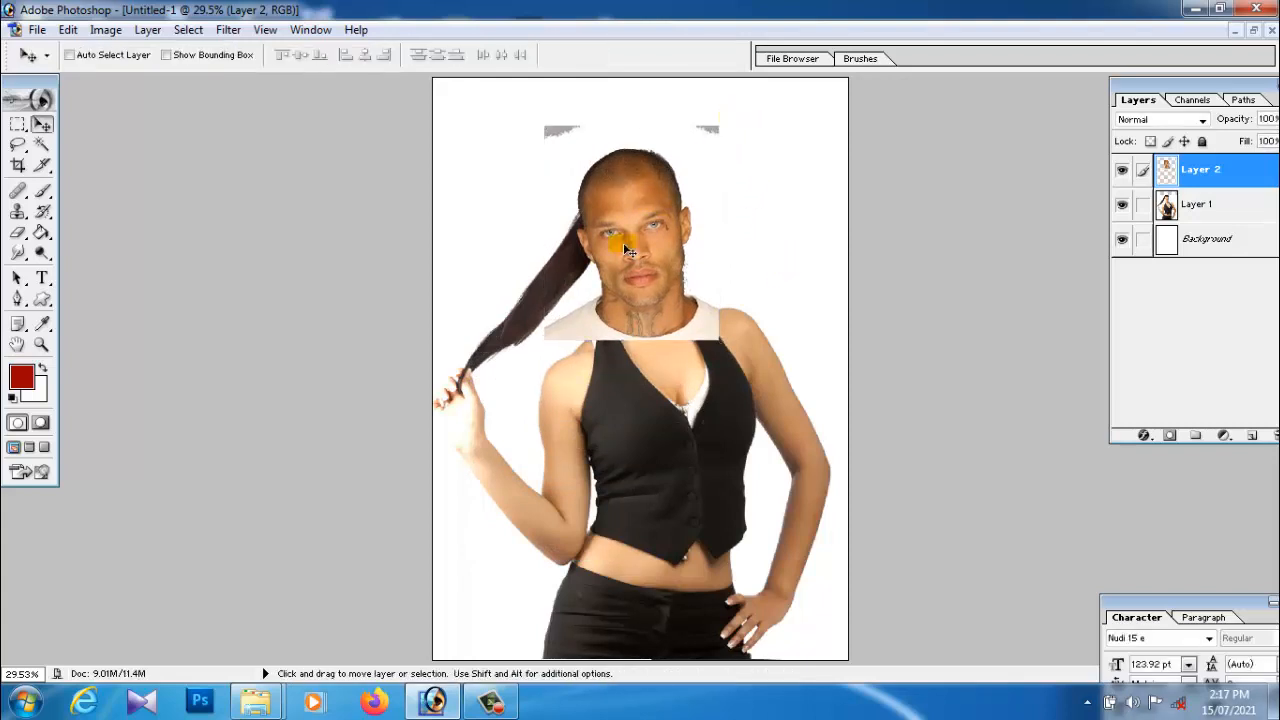
mouse_move(622, 250)
mouse_down()
mouse_move(682, 251)
mouse_move(628, 265)
mouse_up()
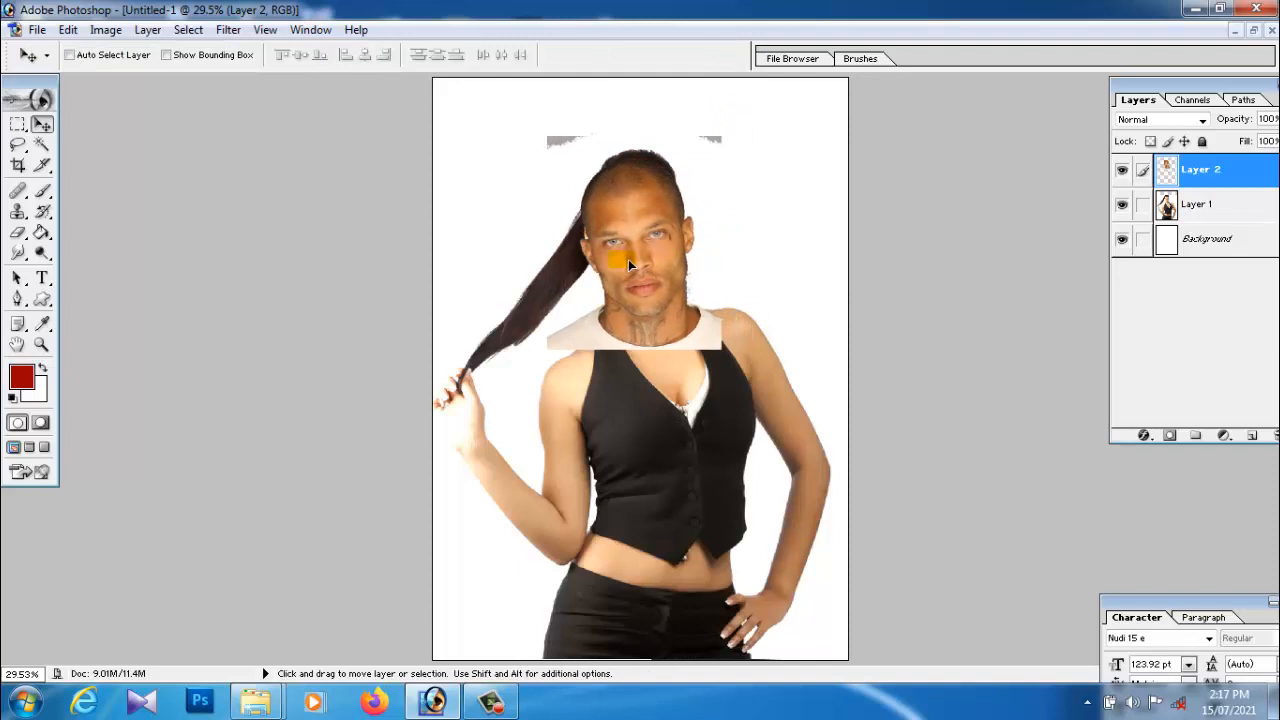
Lower the opacity of Layer 2 to 47% and shift the man's face to overlap the woman's face.
drag(1170, 84, 1048, 106)
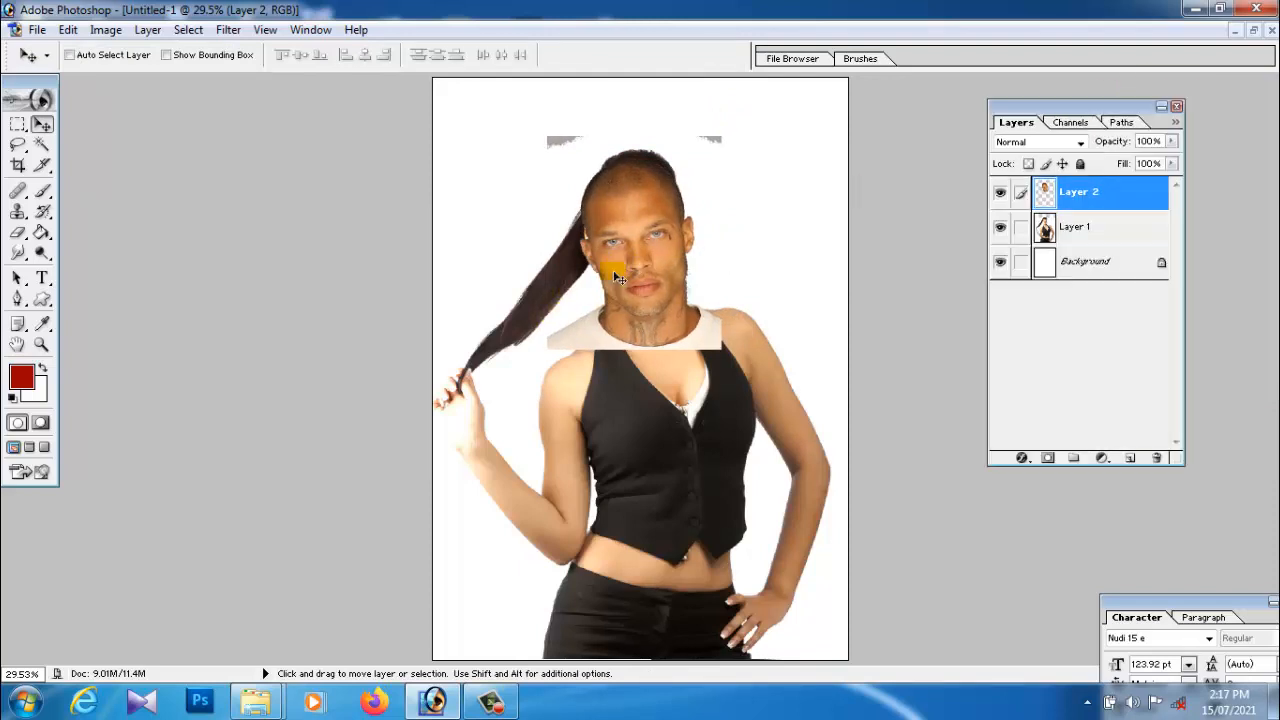
click(1171, 142)
drag(1165, 162, 1124, 163)
scroll(698, 270, up, 8)
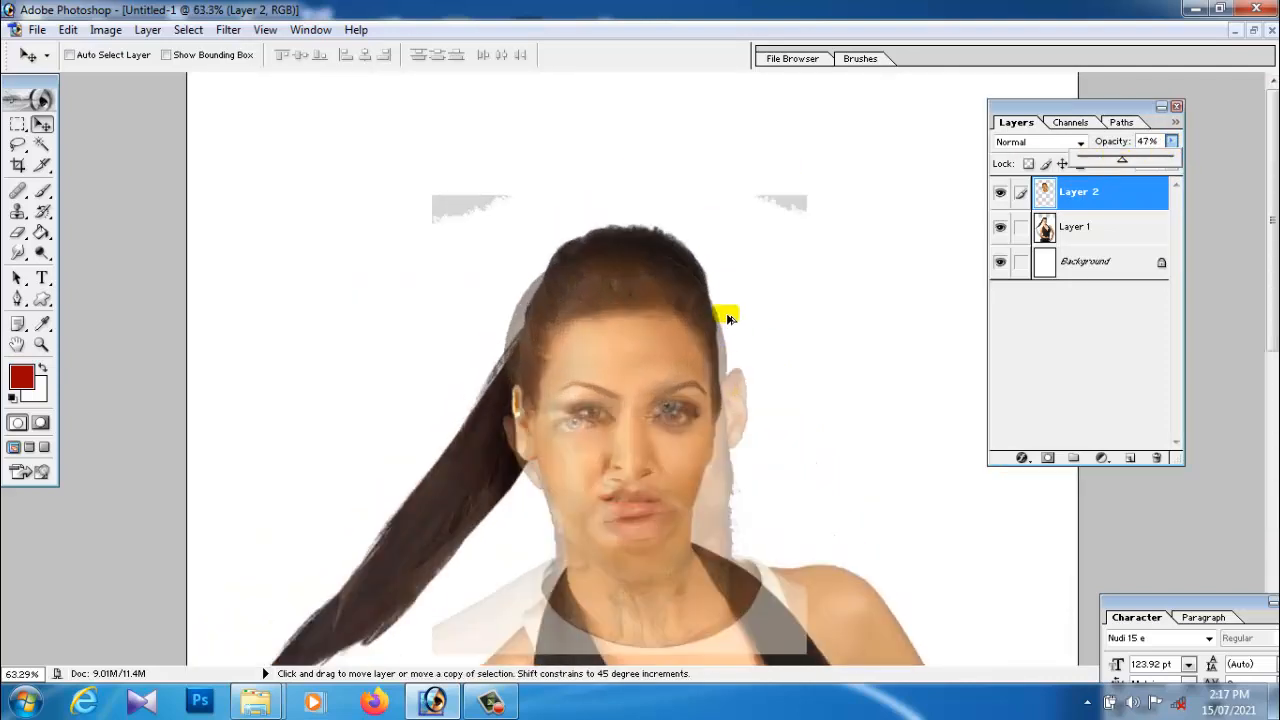
key(space)
drag(829, 512, 814, 354)
drag(655, 409, 665, 395)
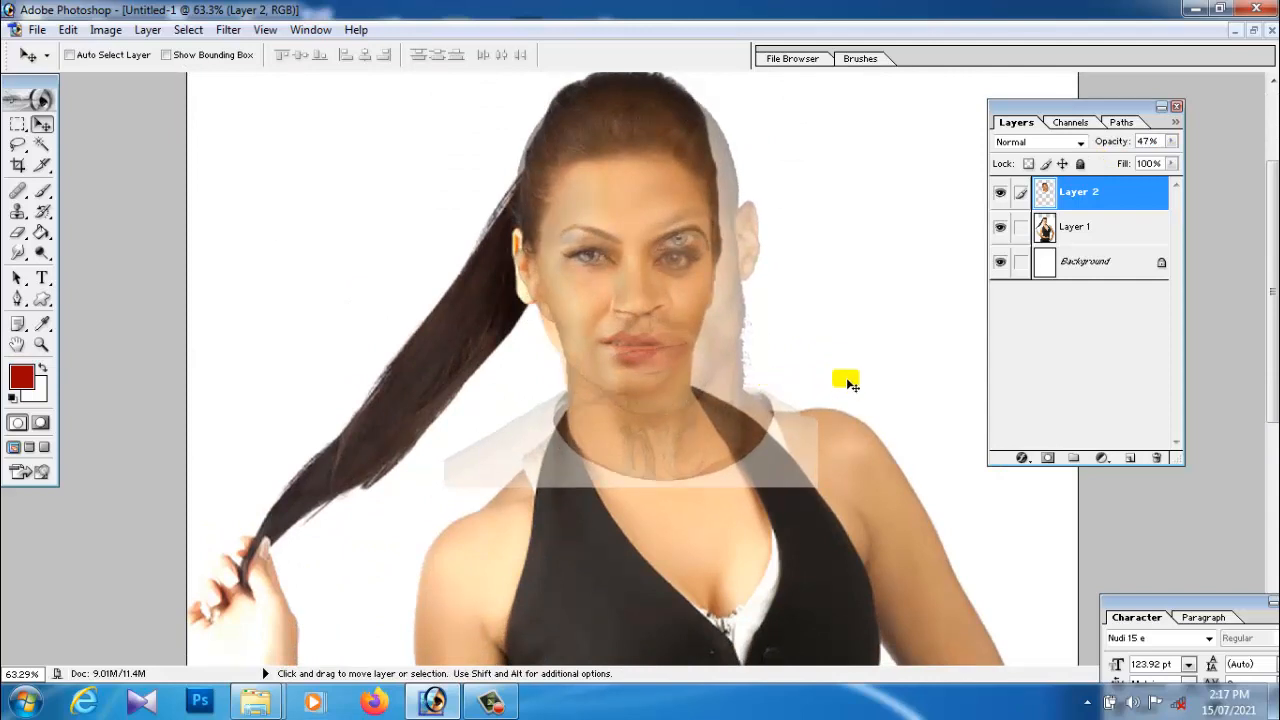
Rotate the man's layer 10.2° and scale it to about 92%, lining his eyes up with the woman's.
key(ctrl+t)
drag(903, 351, 911, 391)
drag(760, 287, 757, 297)
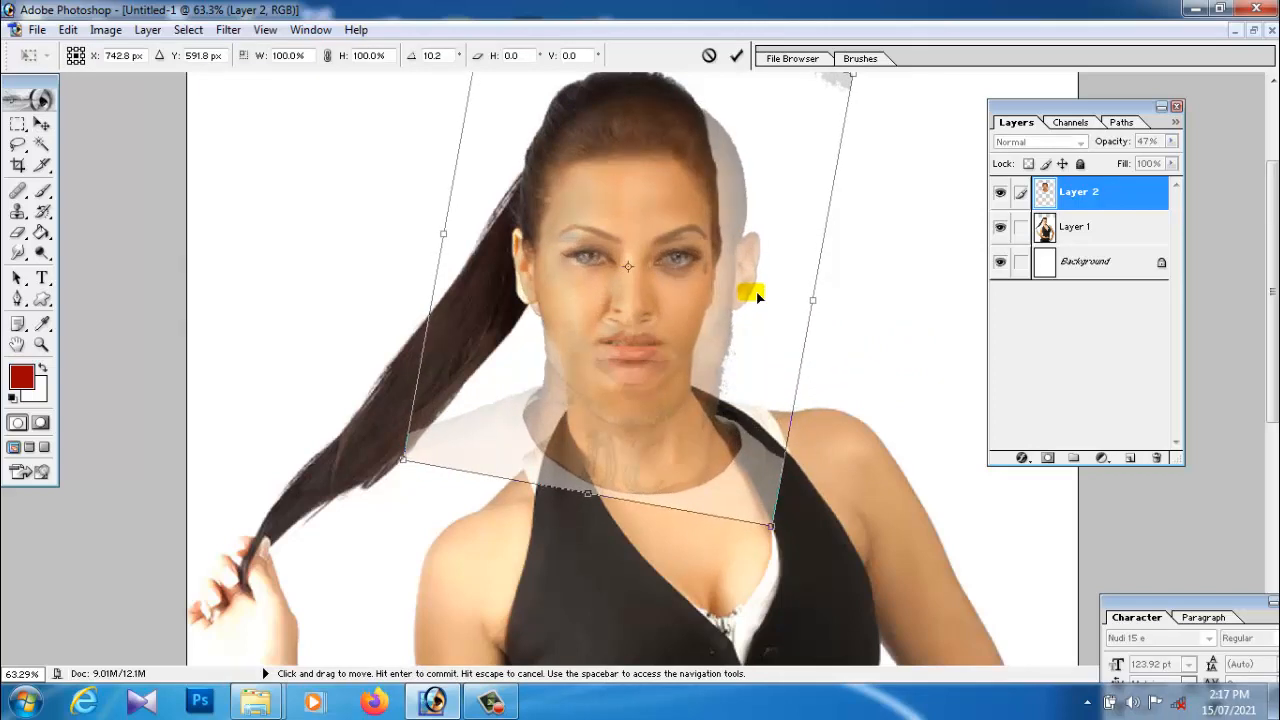
drag(770, 523, 733, 498)
drag(675, 326, 687, 345)
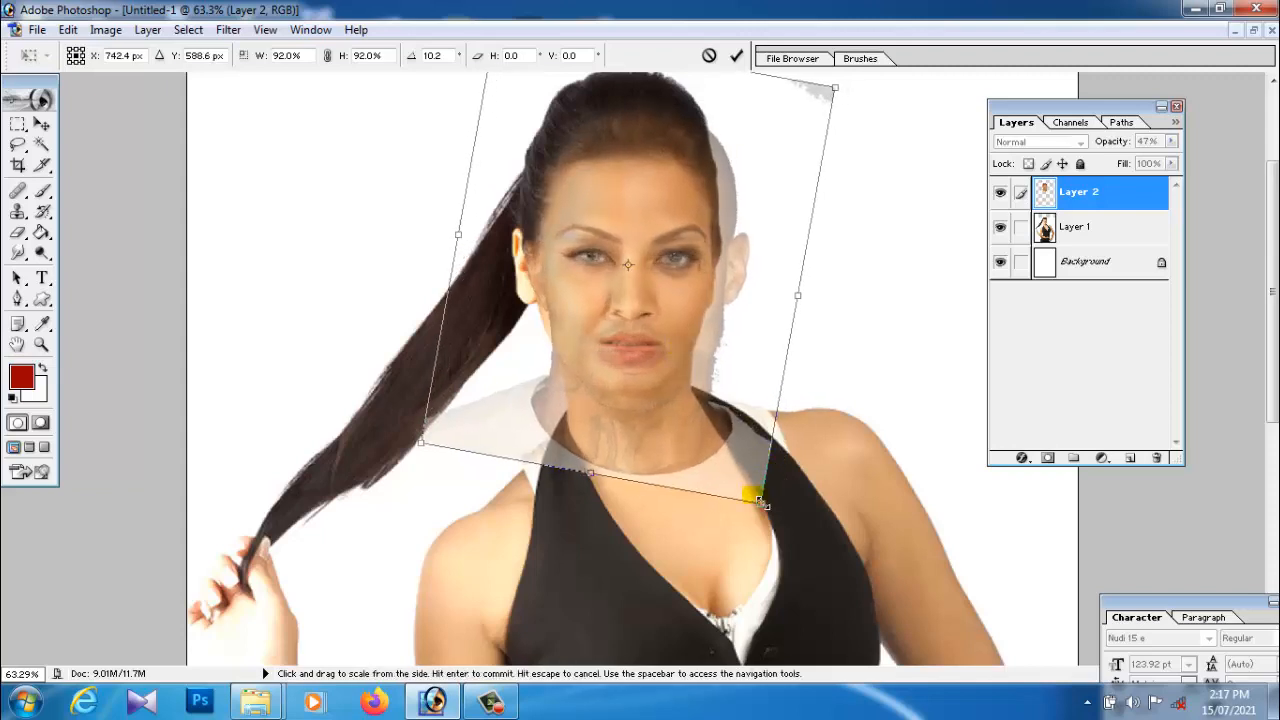
mouse_move(757, 497)
mouse_down()
mouse_move(738, 488)
mouse_move(743, 506)
mouse_move(762, 507)
mouse_up()
key(Return)
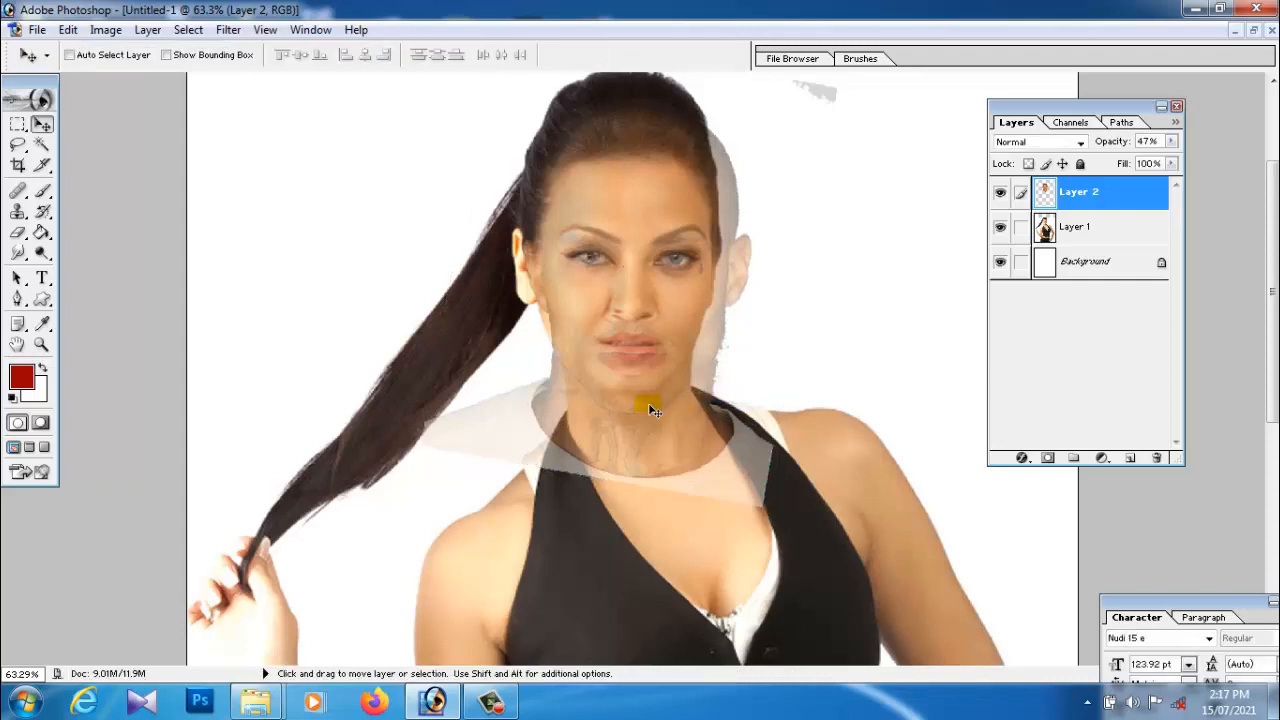
Scale the man's layer down to 74.9% and reposition it over the woman's face.
drag(648, 403, 655, 433)
key(ctrl+t)
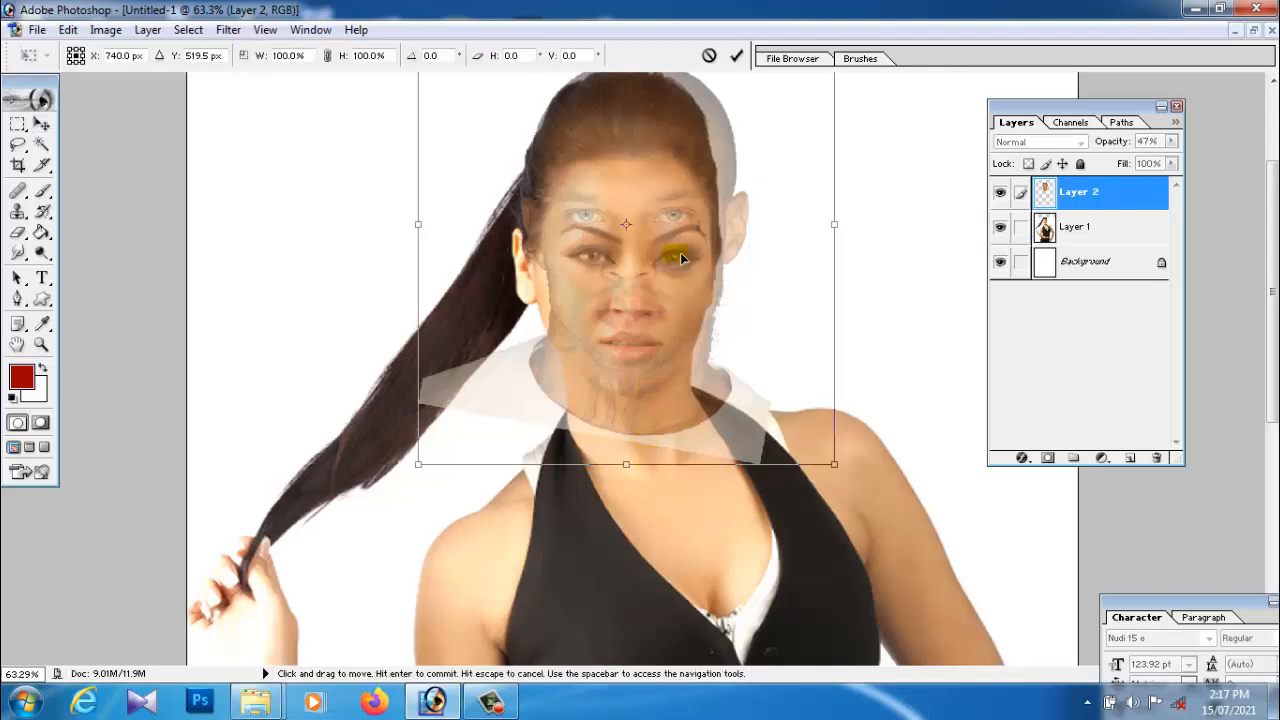
drag(729, 151, 728, 206)
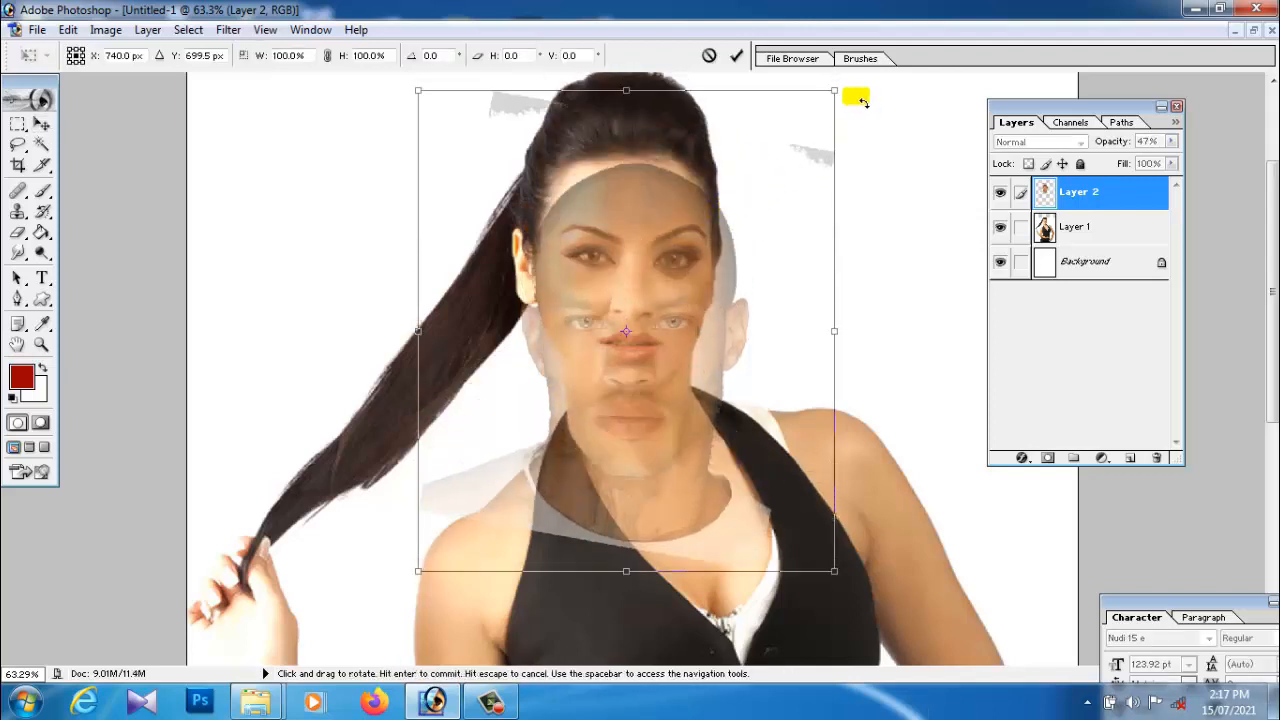
drag(840, 97, 729, 209)
drag(677, 466, 728, 339)
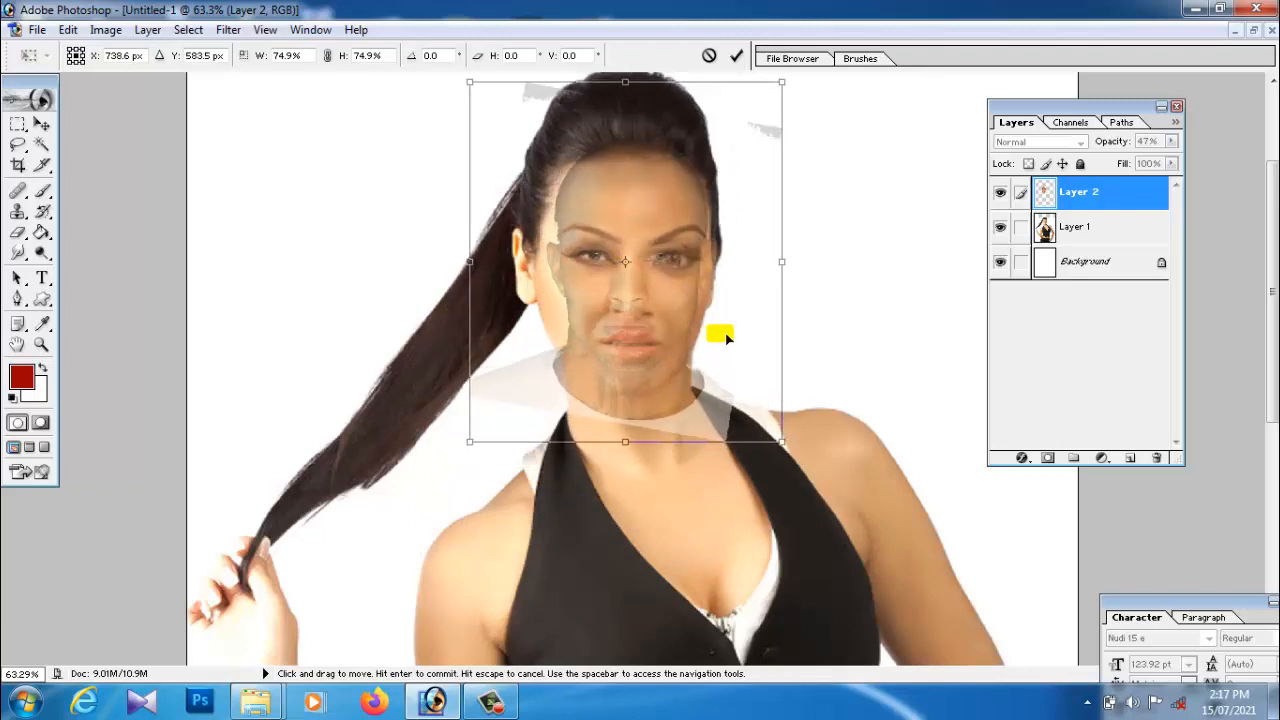
key(Return)
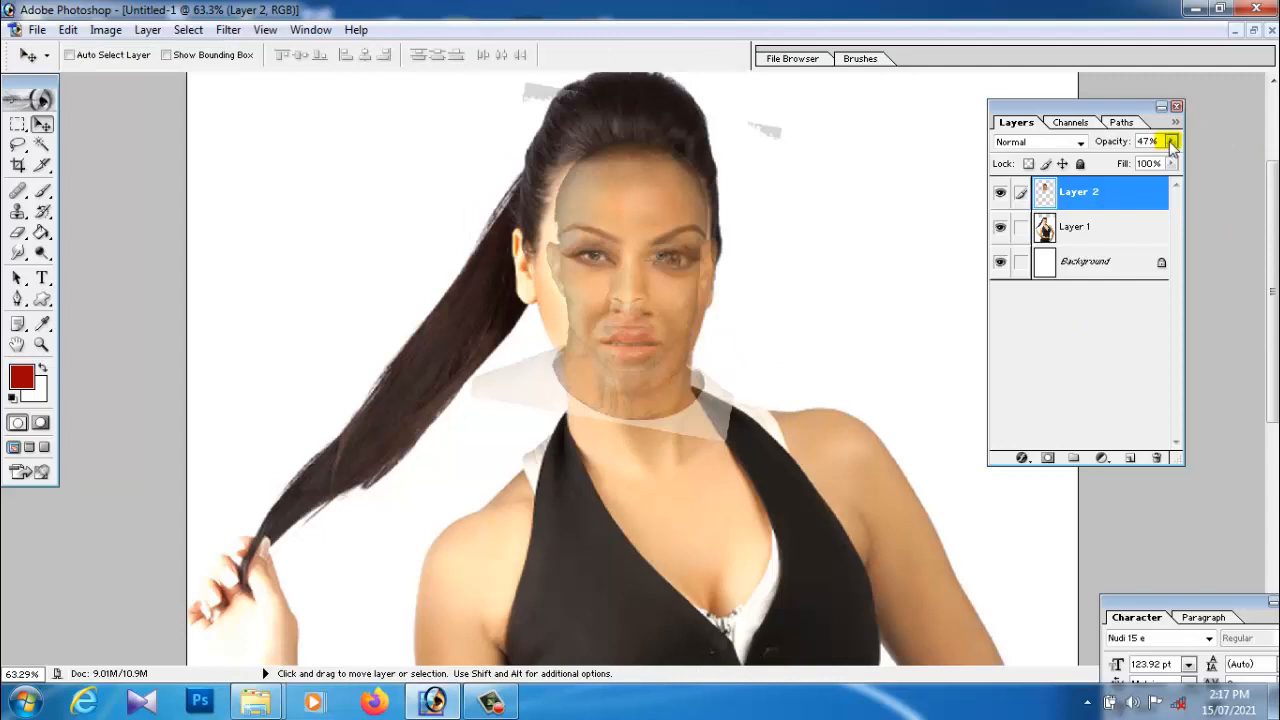
Restore Layer 2 to 100% opacity and move the man into the empty area beside the woman's head.
click(1171, 141)
drag(1130, 165, 1260, 166)
drag(635, 257, 913, 217)
scroll(702, 366, down, 4)
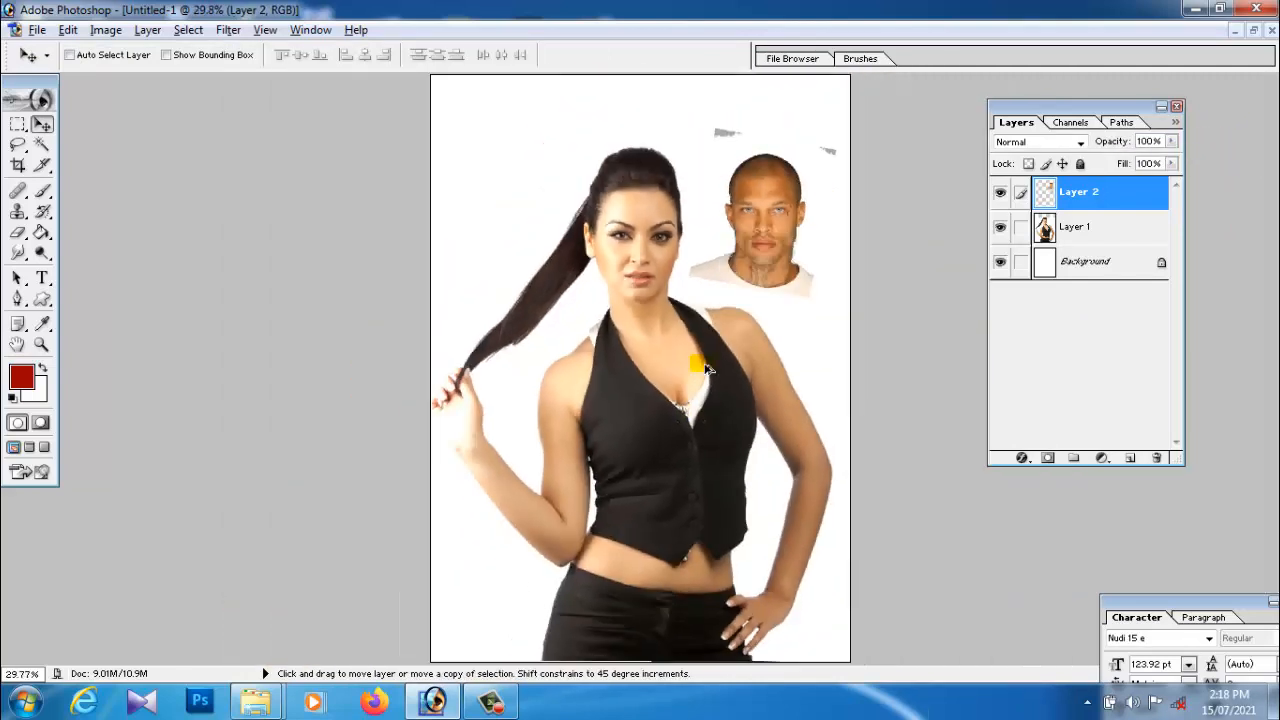
scroll(705, 367, up, 1)
scroll(705, 367, up, 1)
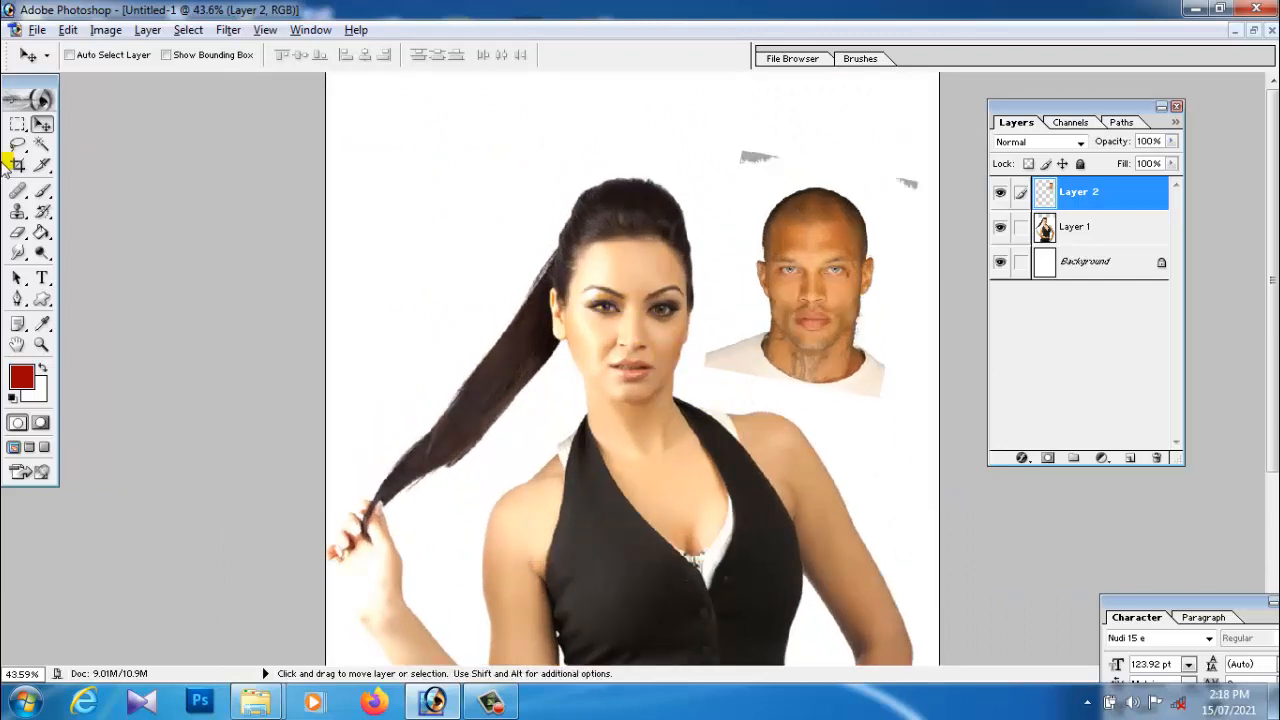
Try to outline the woman's face along the hairline with the Lasso tool at 0 px feather, ending on the Move tool.
drag(17, 146, 70, 143)
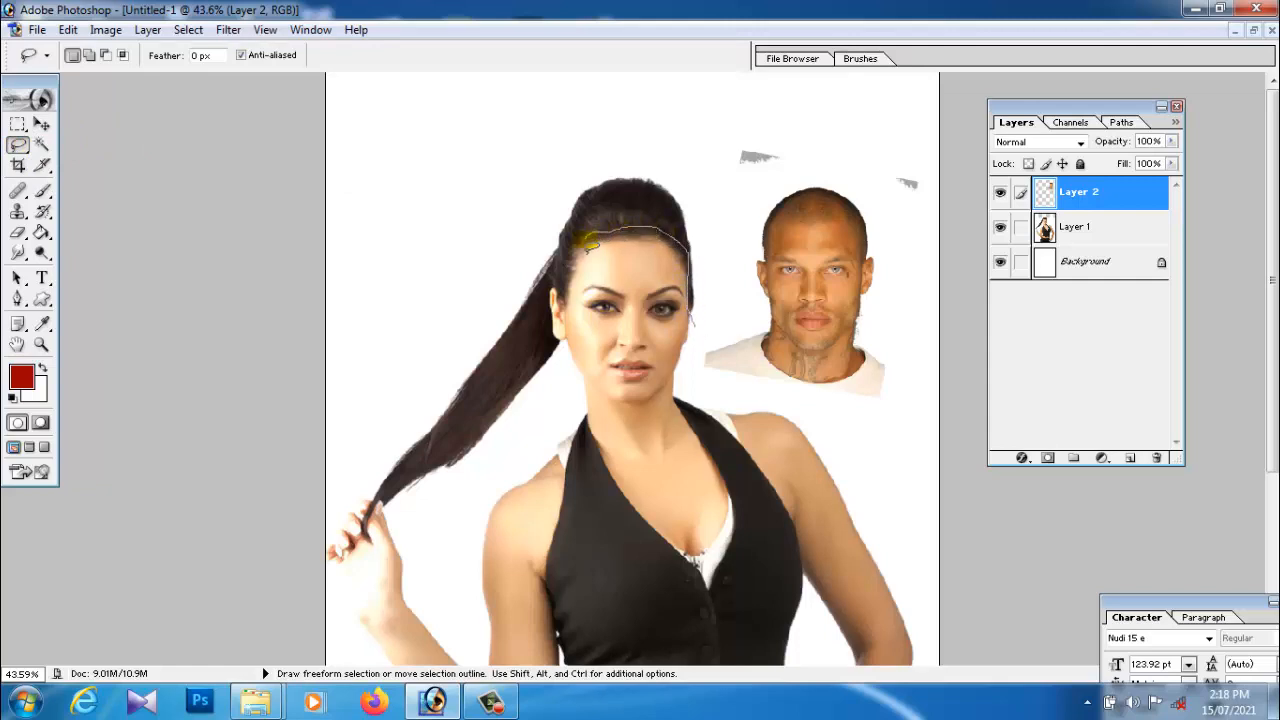
drag(572, 270, 665, 312)
click(41, 123)
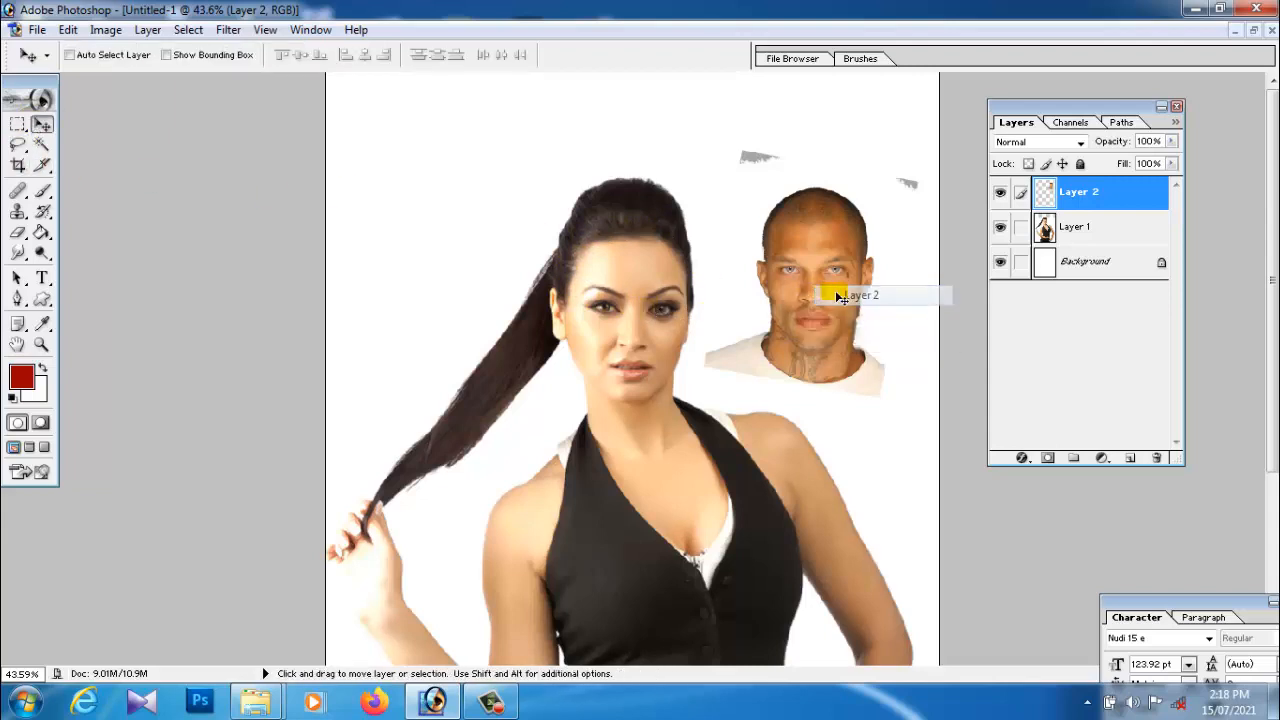
Move the man's layer up beside the woman's head and erase its grey scraps and white shirt using a 59 px Eraser at 100% opacity.
drag(835, 300, 794, 232)
drag(822, 305, 844, 337)
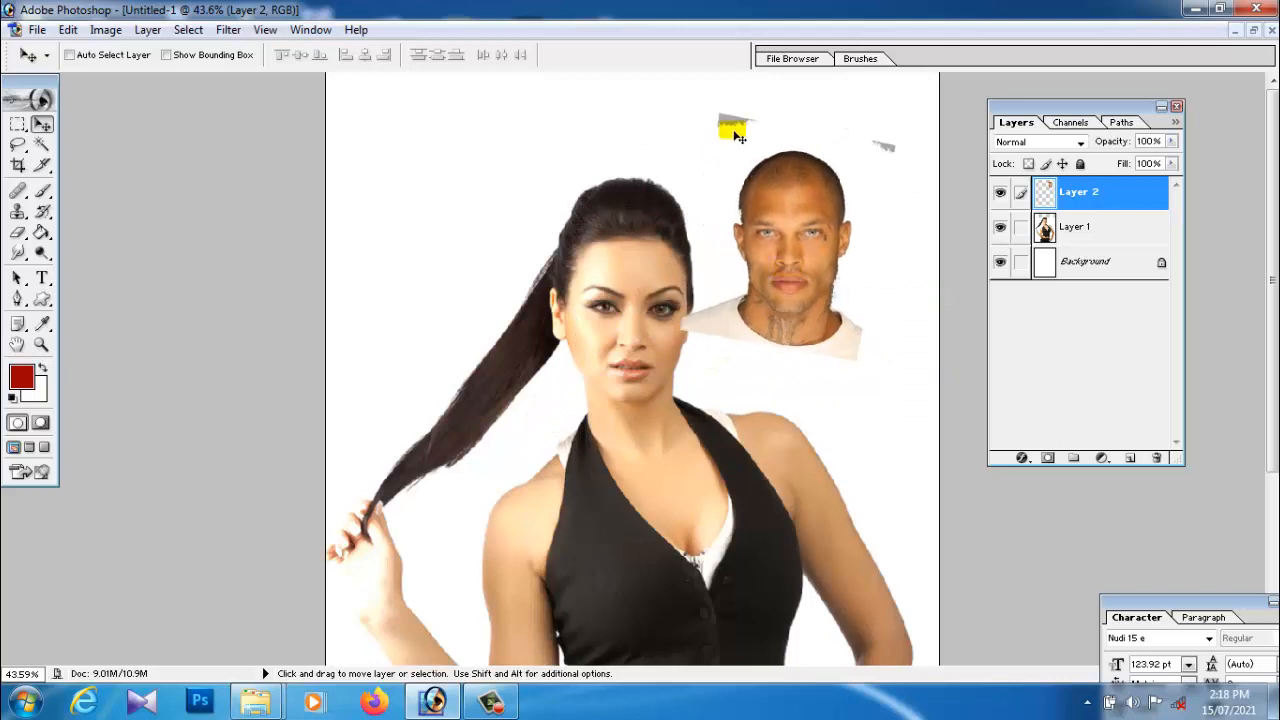
click(18, 234)
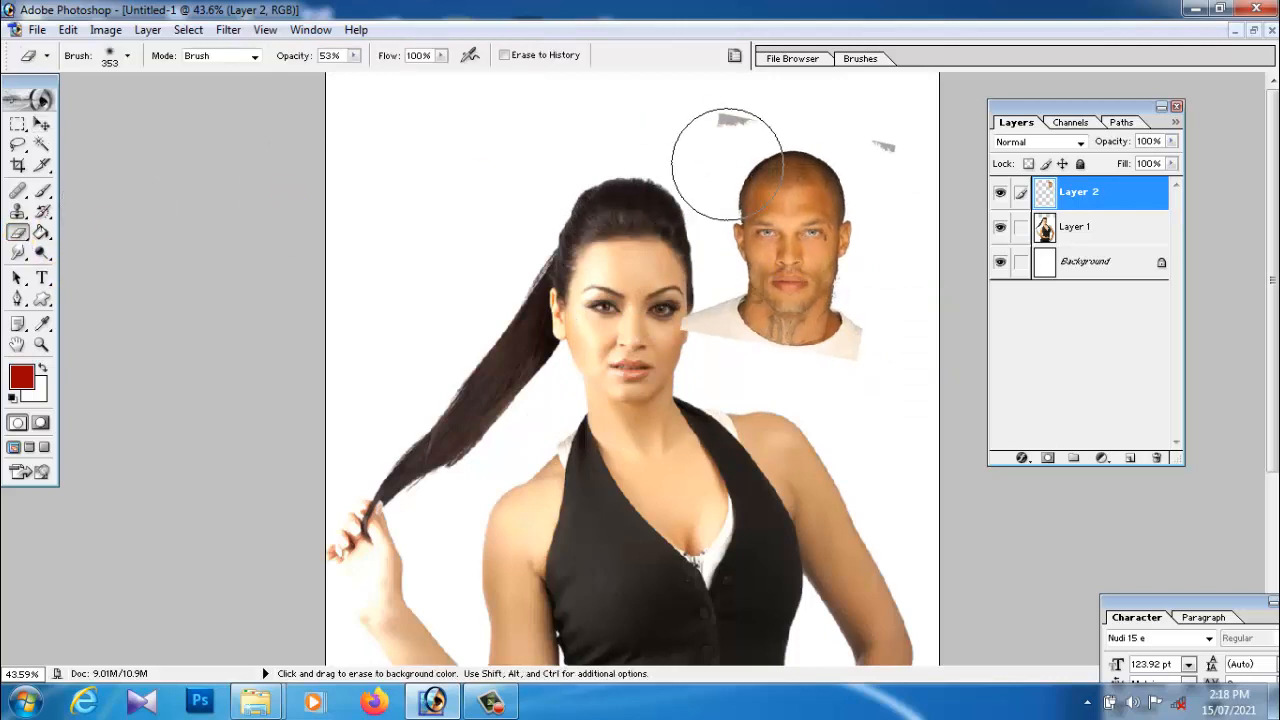
click(127, 55)
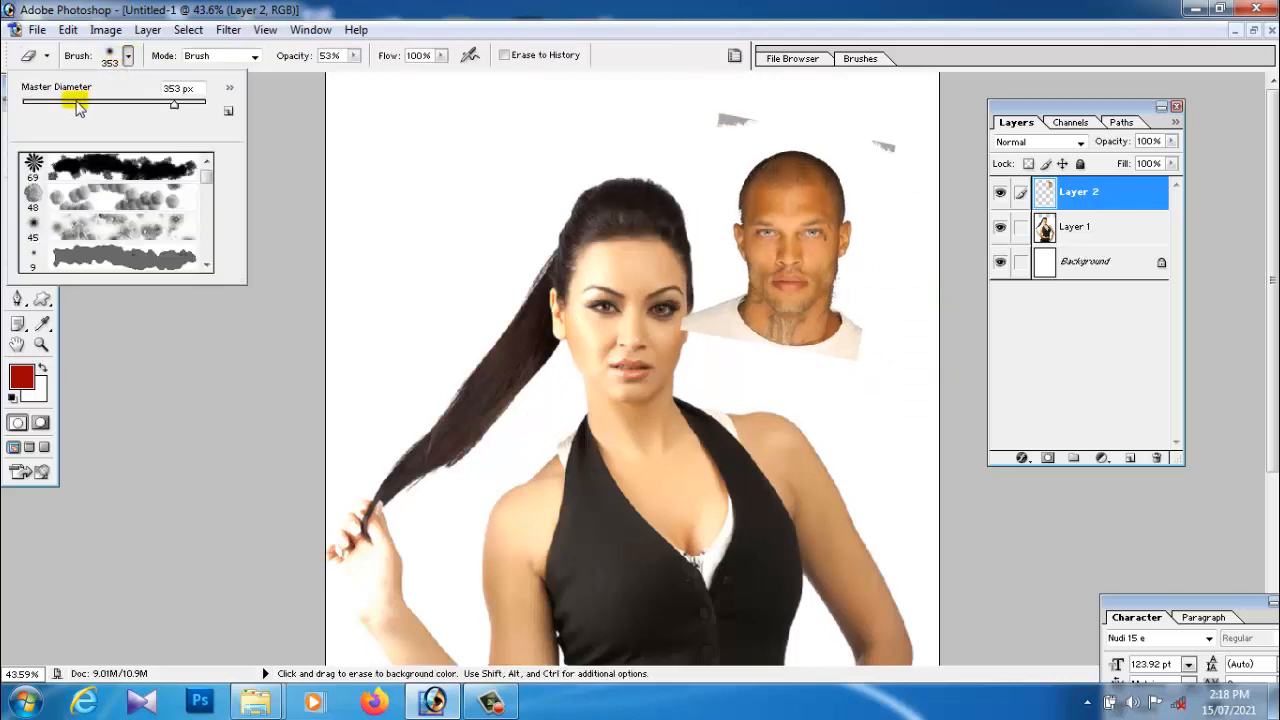
drag(80, 89, 66, 89)
click(757, 120)
drag(353, 55, 571, 86)
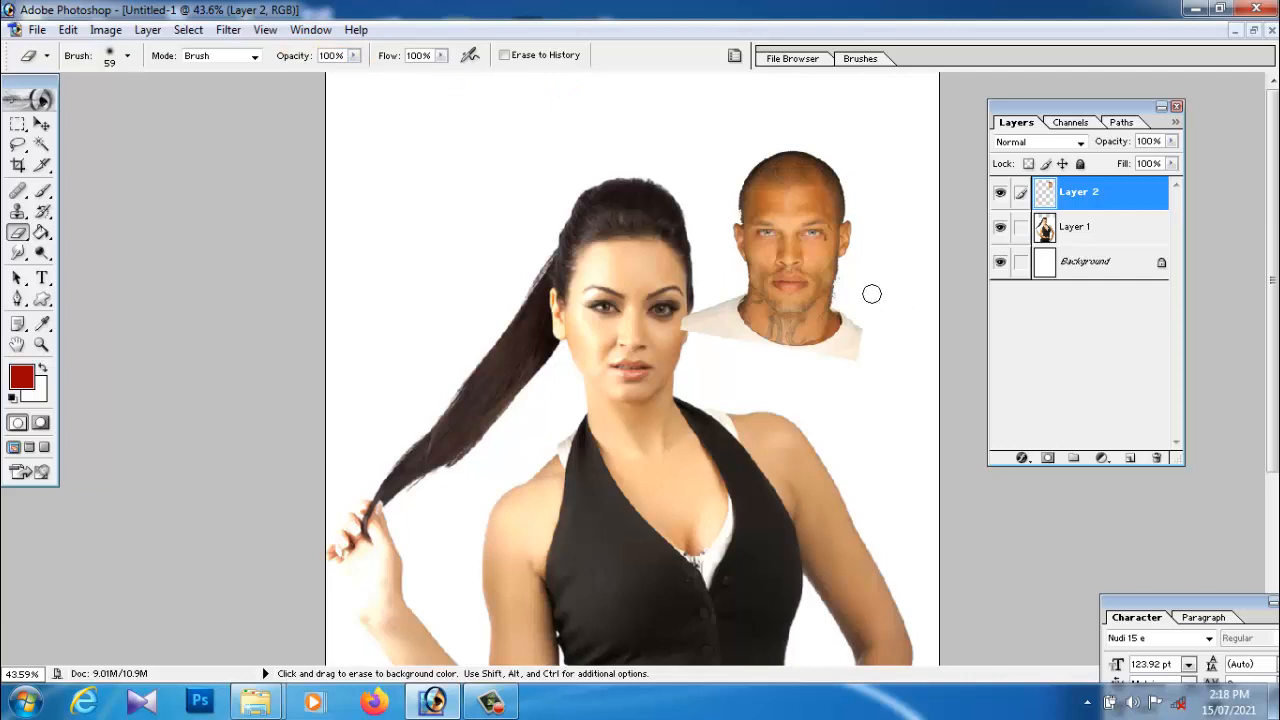
key(ctrl)
drag(865, 335, 858, 335)
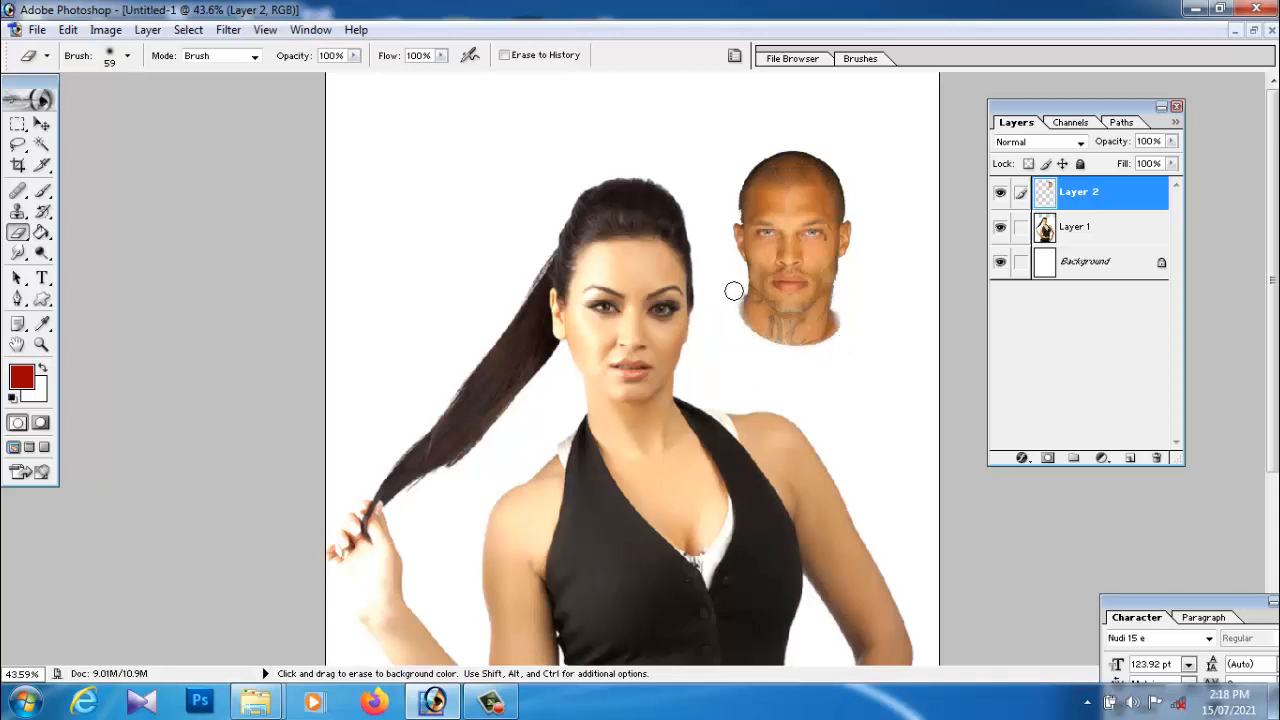
Place the man's head over the woman's face, scale it to about 123.2% and rotate it -7.0° to match her tilt.
click(42, 123)
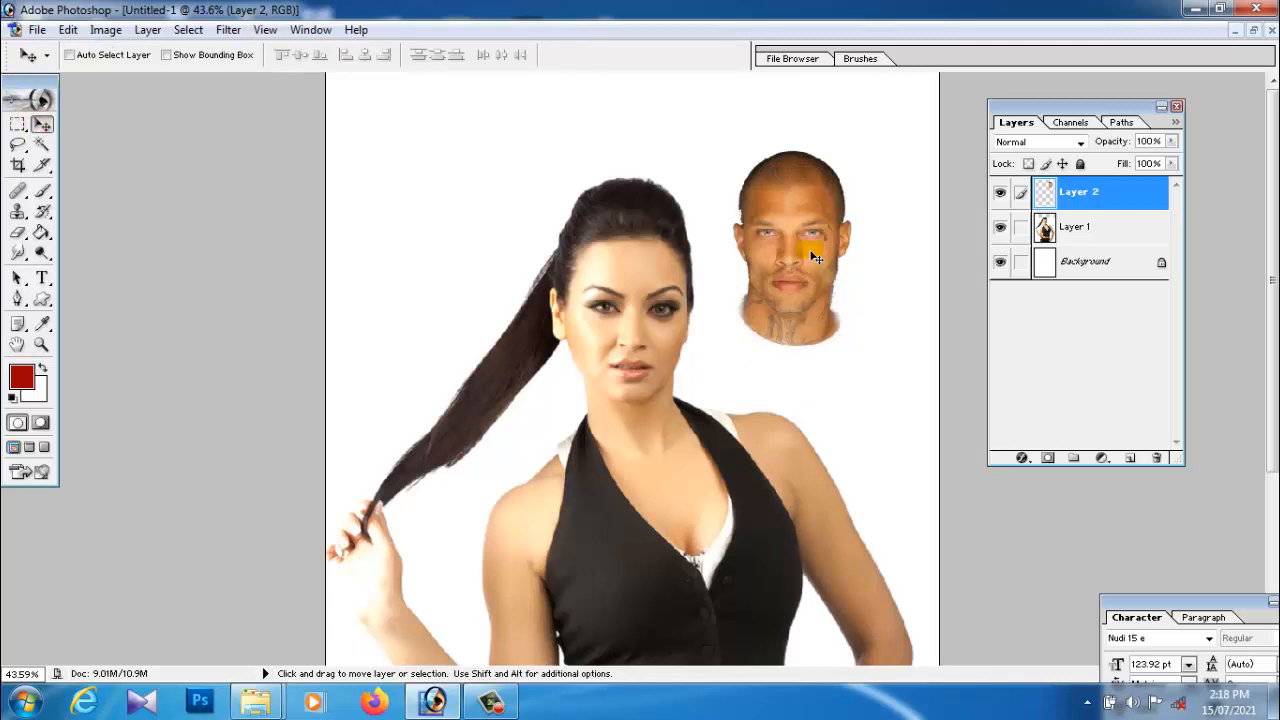
drag(808, 251, 660, 364)
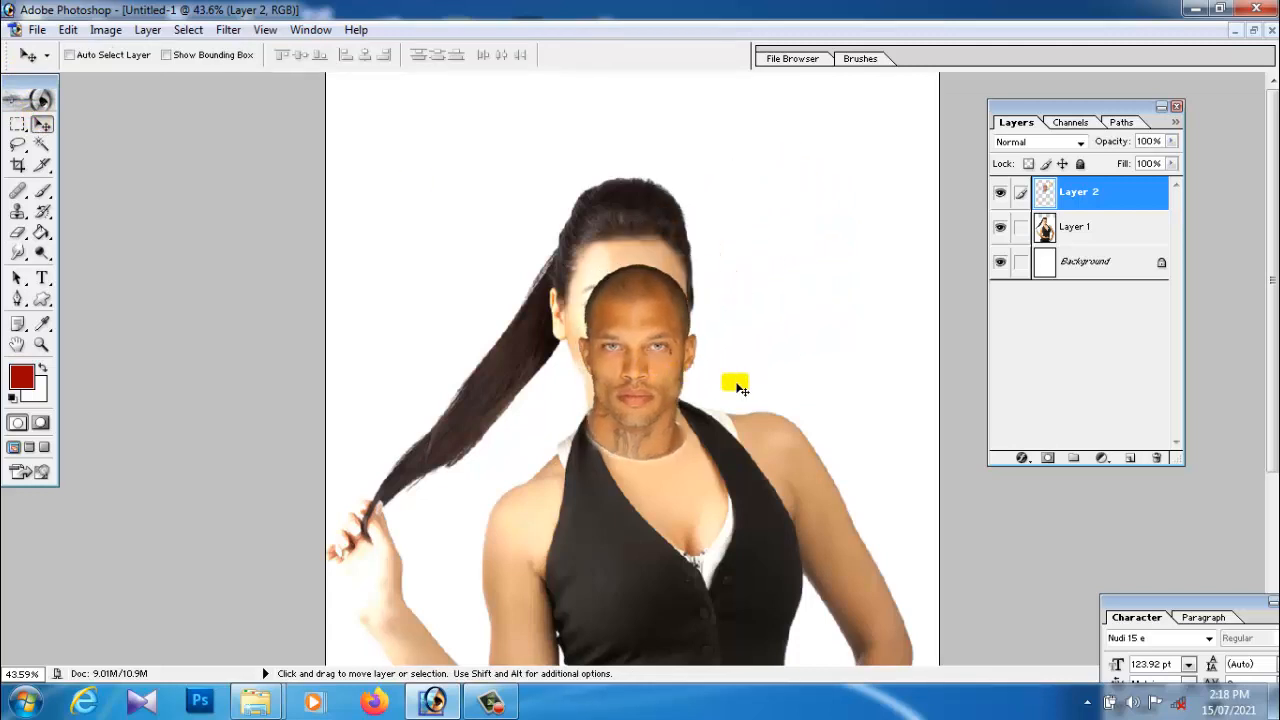
key(ctrl+t)
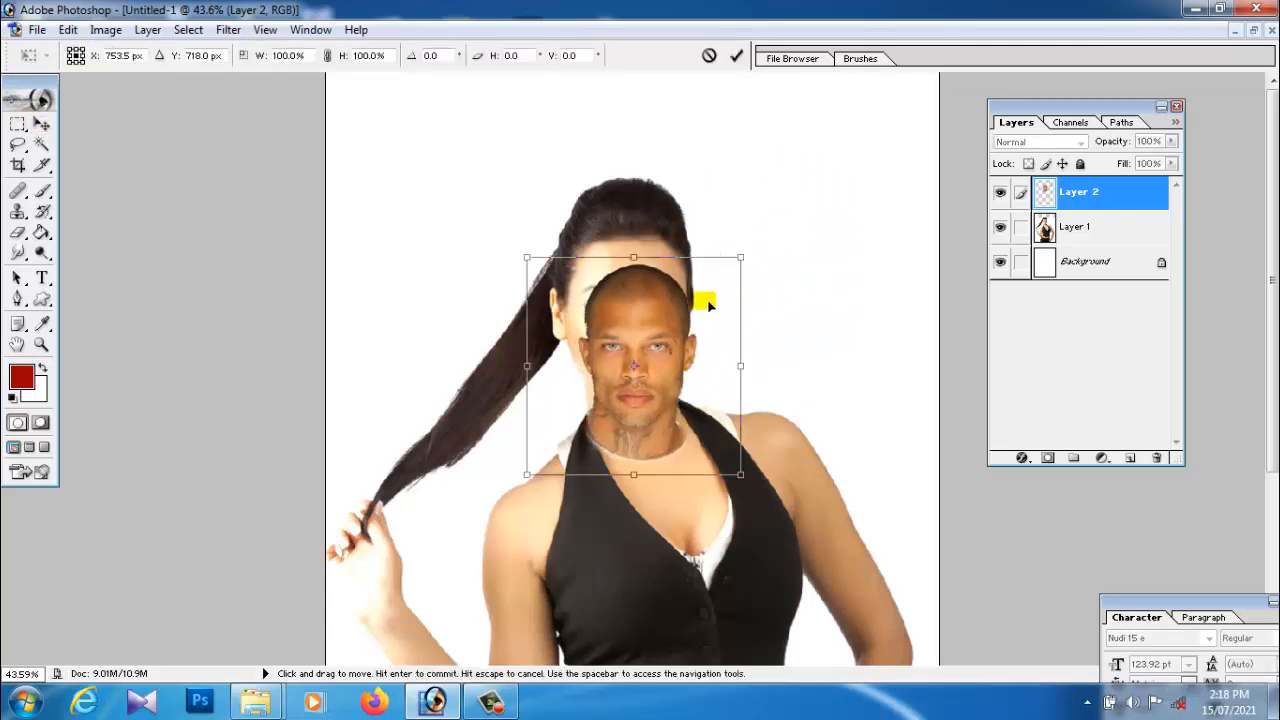
drag(740, 252, 783, 214)
drag(834, 573, 823, 517)
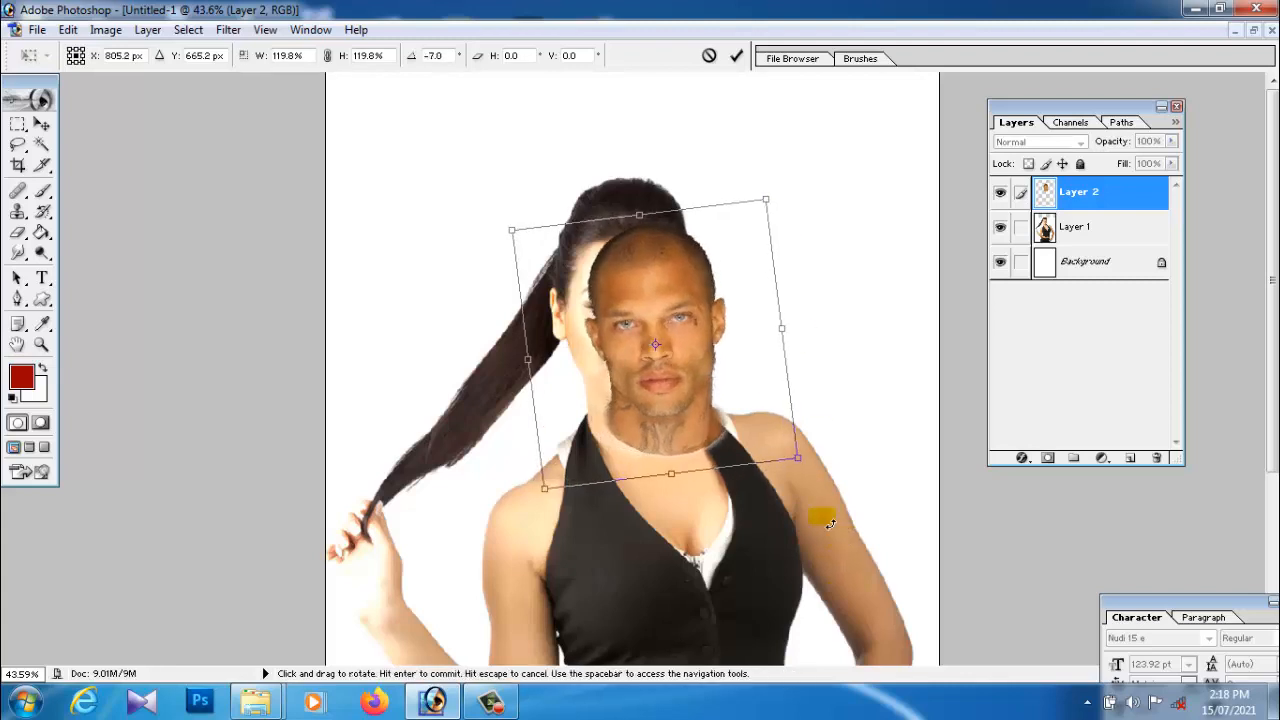
mouse_move(724, 438)
mouse_down()
mouse_move(683, 433)
mouse_move(702, 445)
mouse_up()
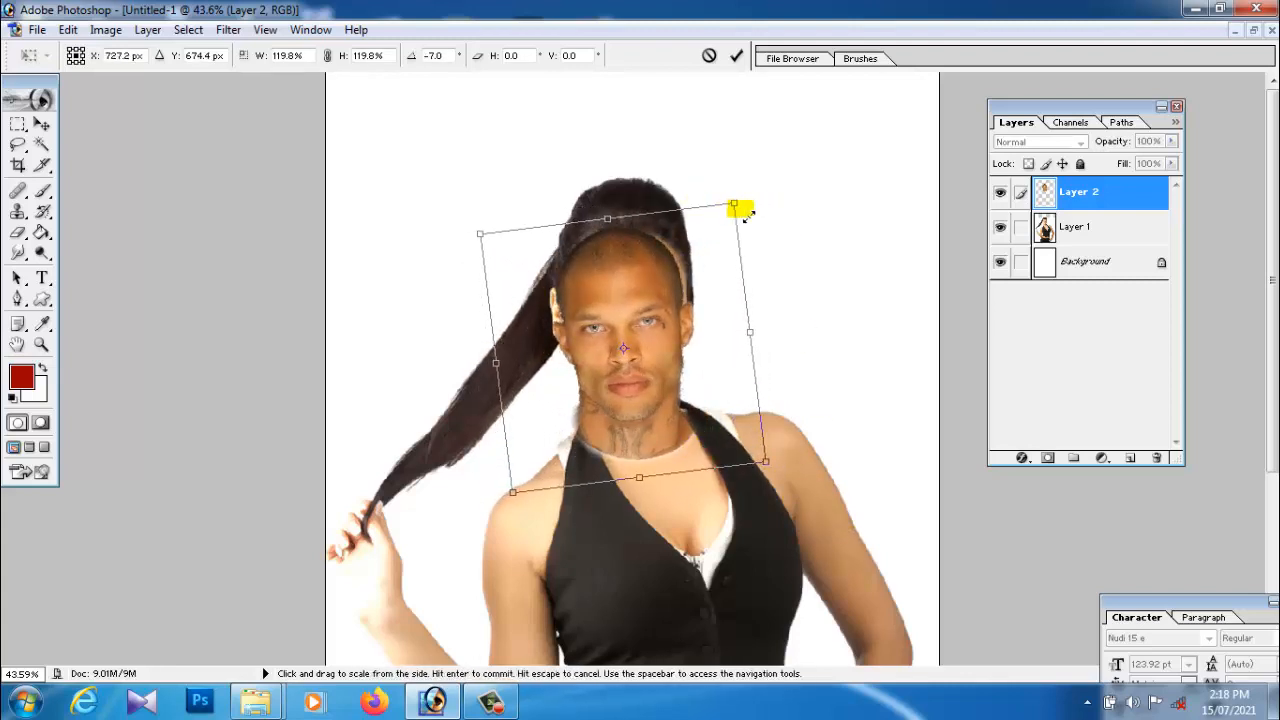
drag(739, 203, 771, 182)
mouse_move(705, 358)
mouse_down()
mouse_move(714, 325)
mouse_move(681, 388)
mouse_move(691, 366)
mouse_up()
drag(487, 518, 525, 503)
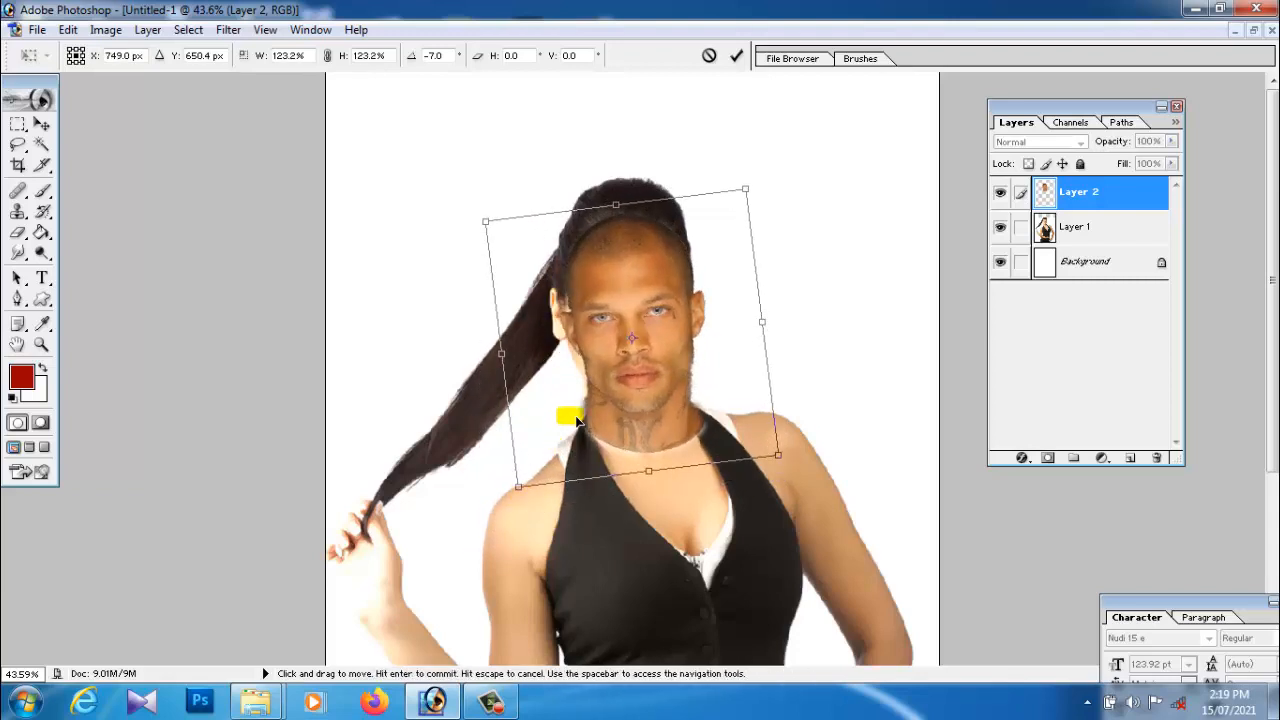
key(Return)
Enlarge the man's head slightly with Free Transform and nudge it into alignment over the woman's face.
mouse_move(634, 381)
mouse_down()
mouse_move(636, 347)
mouse_move(636, 389)
mouse_up()
key(ctrl+t)
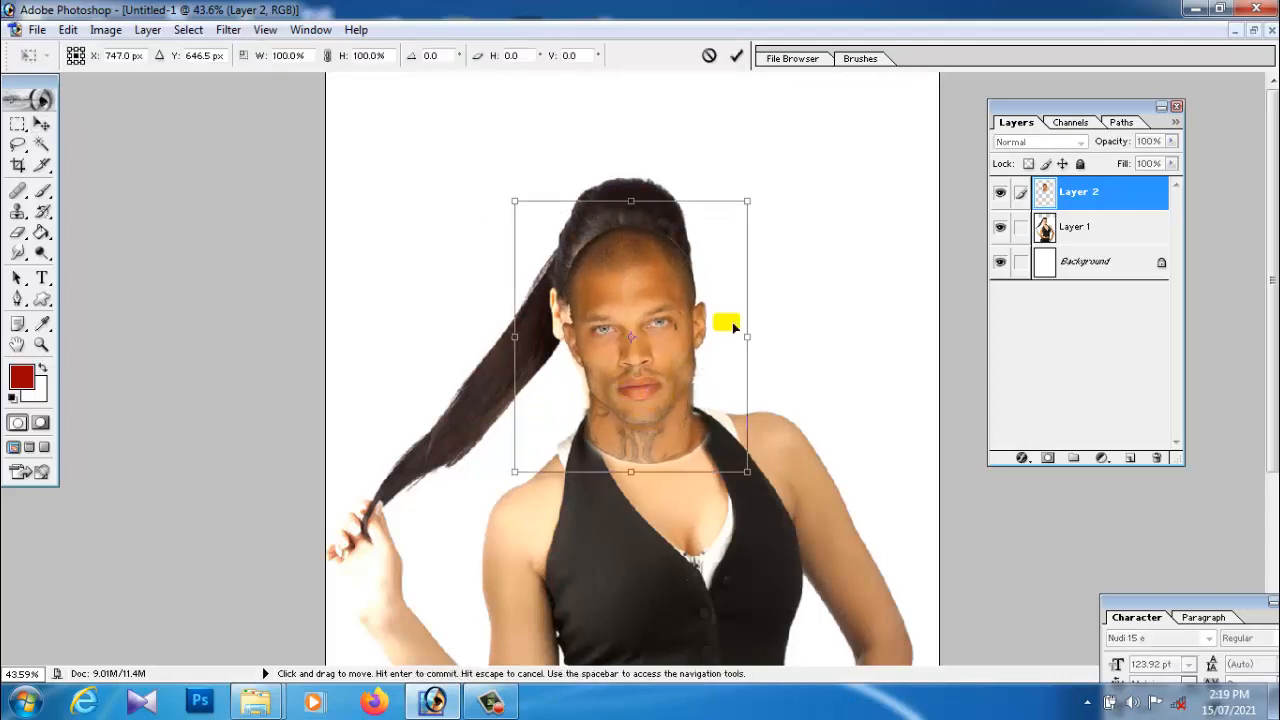
drag(749, 200, 763, 197)
key(Return)
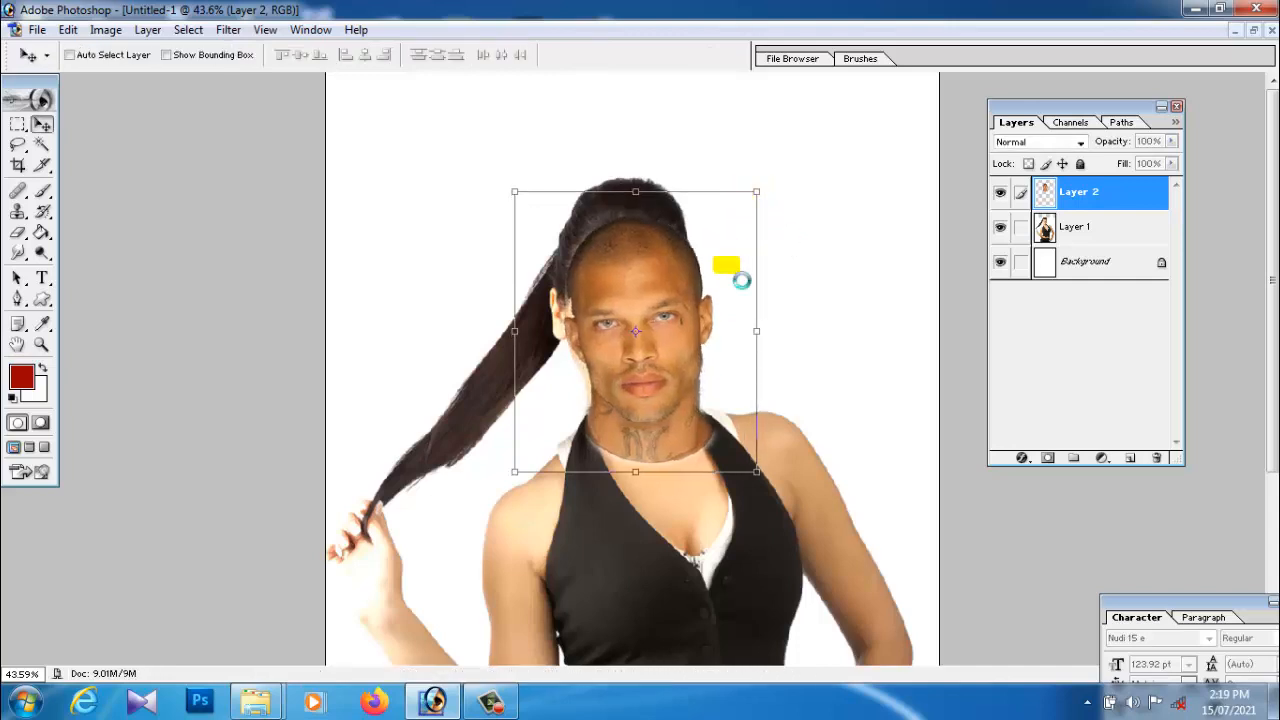
drag(678, 347, 664, 351)
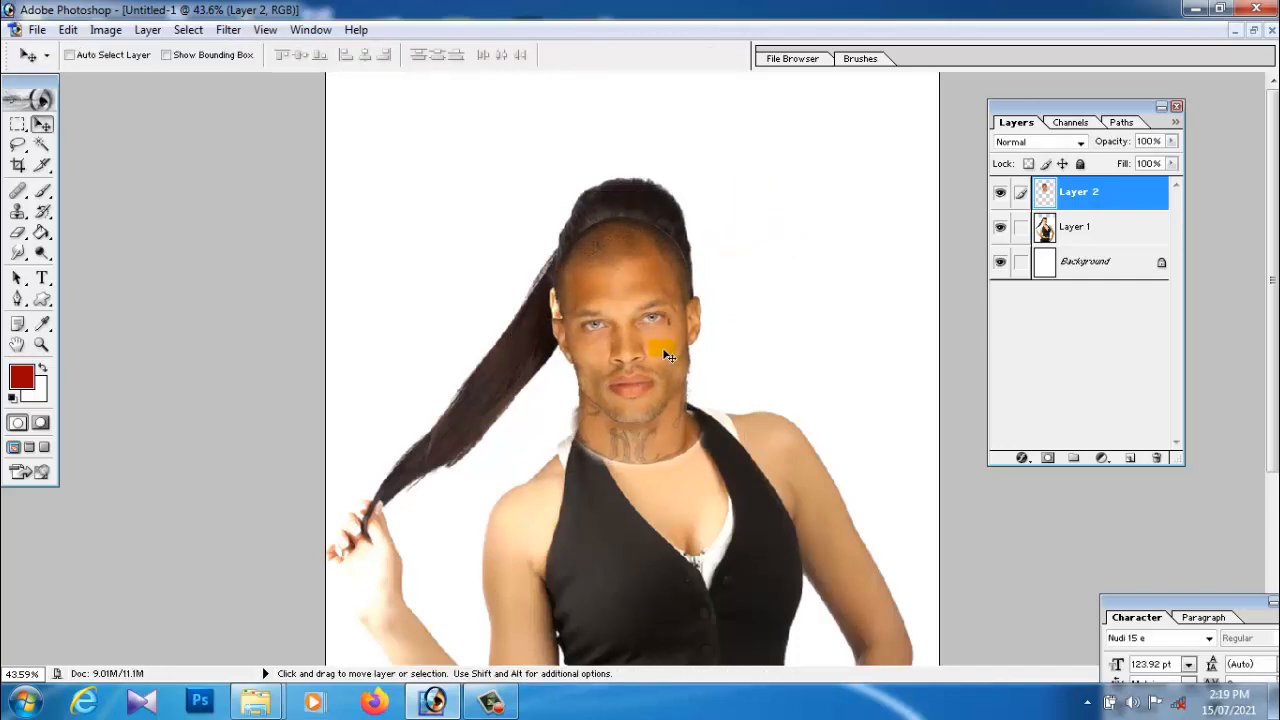
mouse_move(621, 437)
mouse_down()
mouse_move(670, 450)
mouse_move(635, 441)
mouse_move(650, 420)
mouse_move(602, 424)
mouse_move(645, 431)
mouse_move(632, 433)
mouse_up()
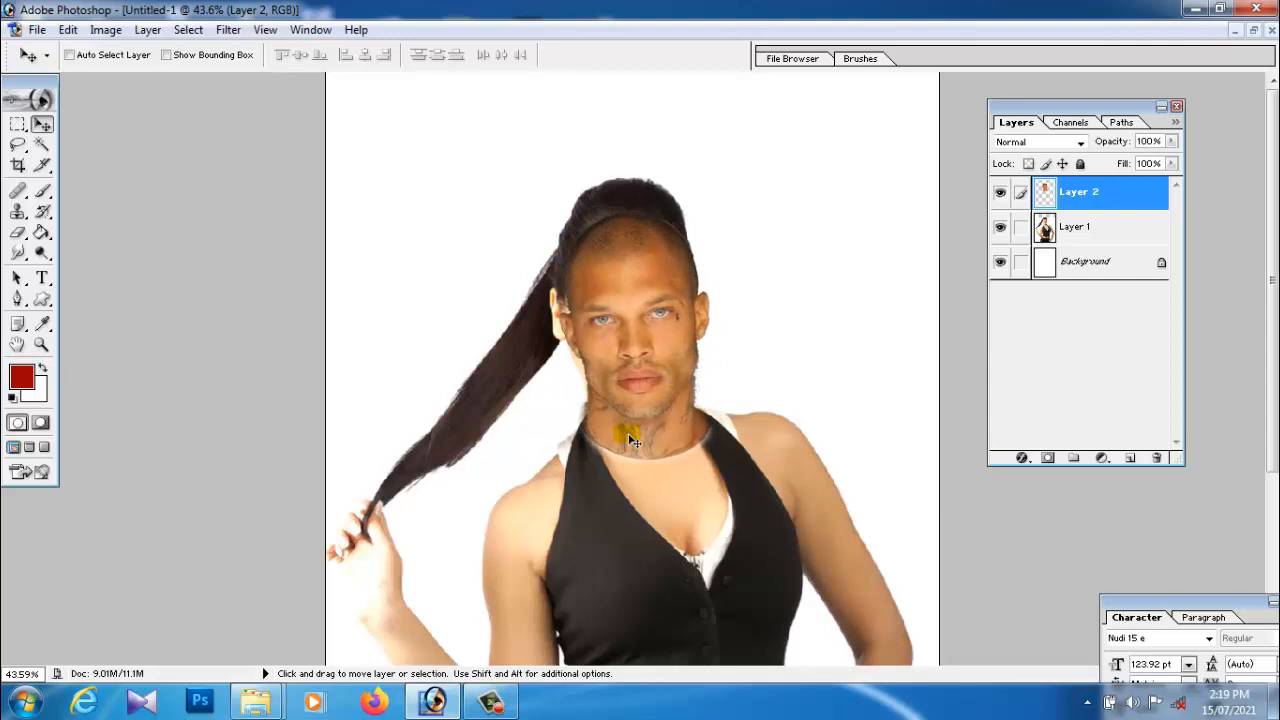
Erase the man's tattooed neck below the jaw on Layer 2 using a 101 px Eraser at 64% opacity.
click(18, 234)
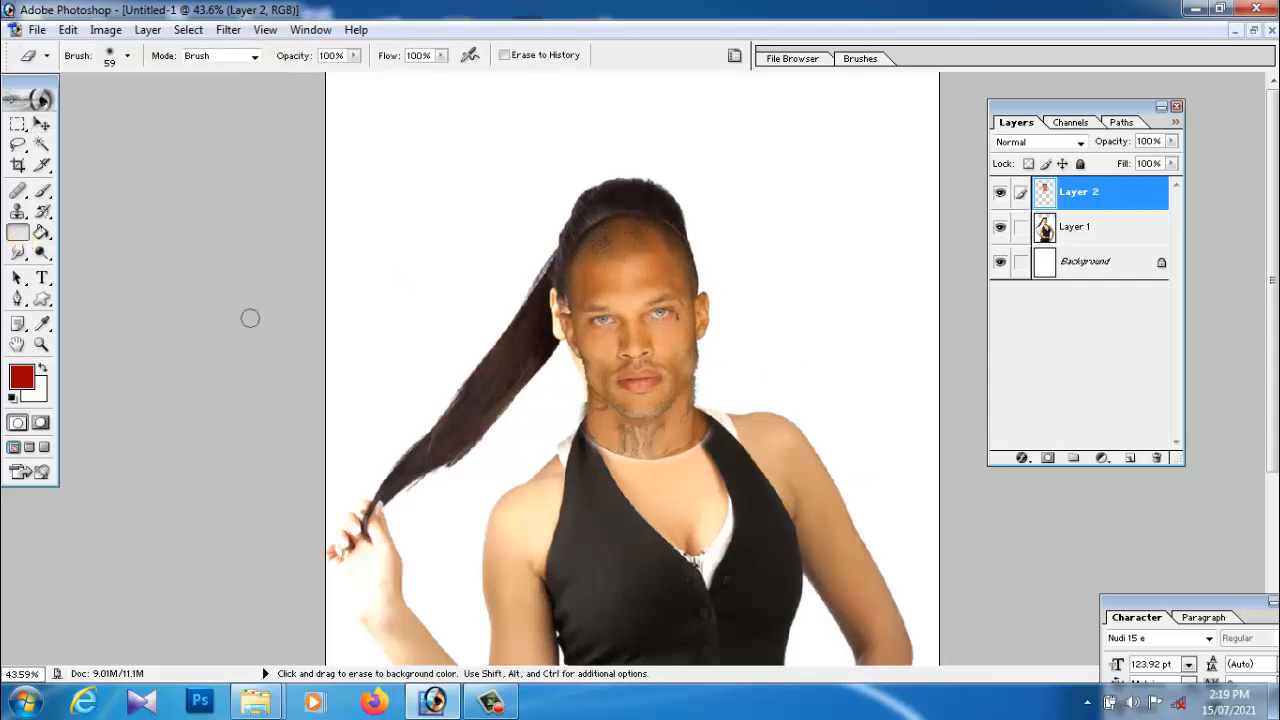
click(354, 55)
drag(354, 72, 322, 76)
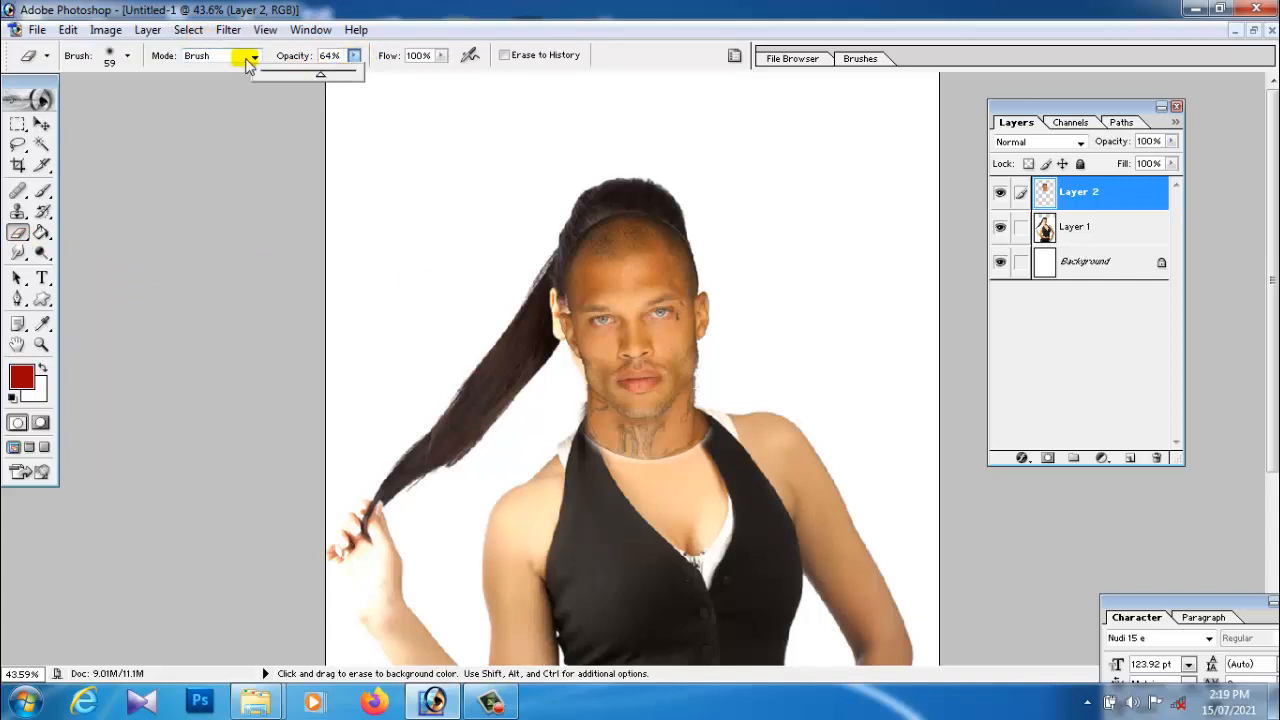
click(127, 55)
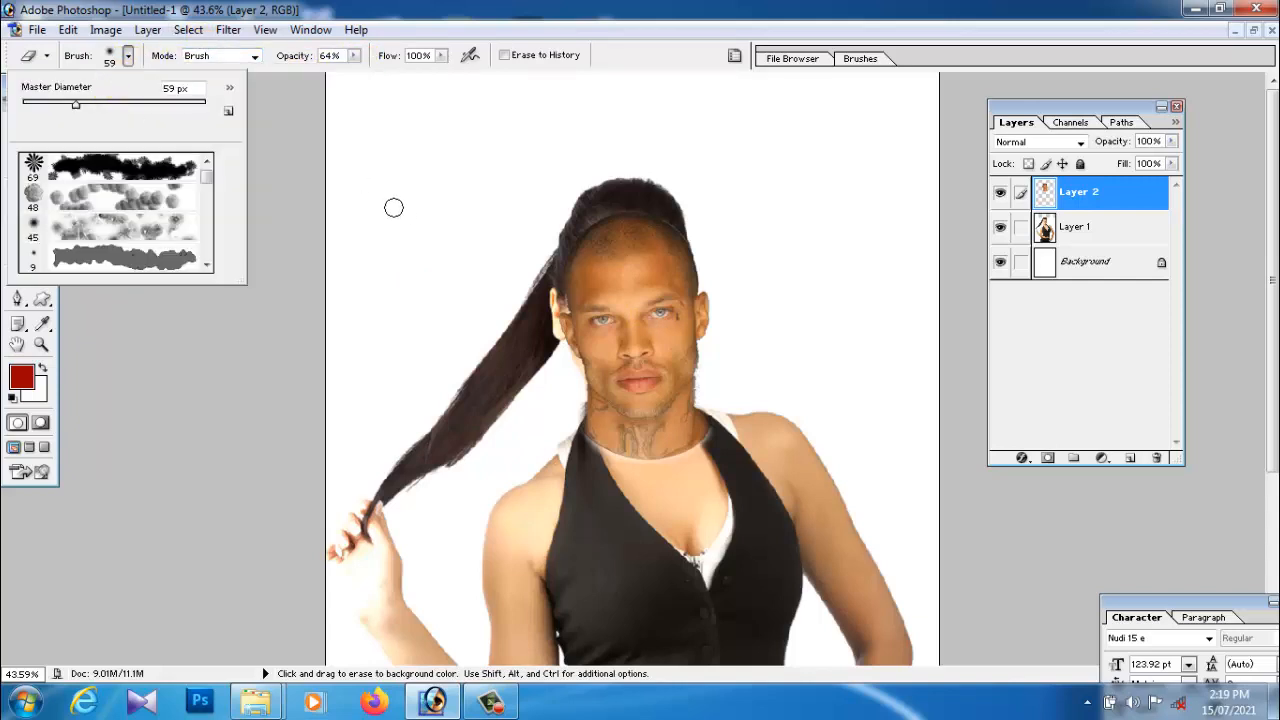
click(113, 104)
click(380, 180)
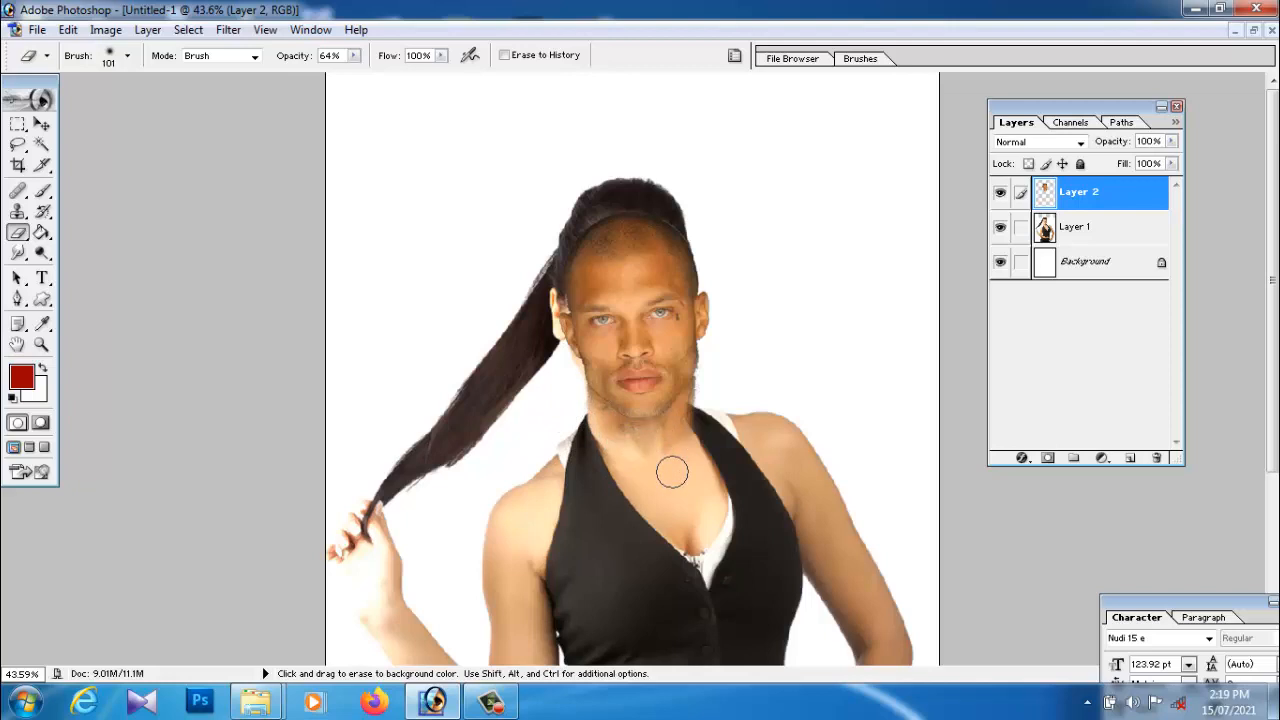
click(667, 437)
click(612, 438)
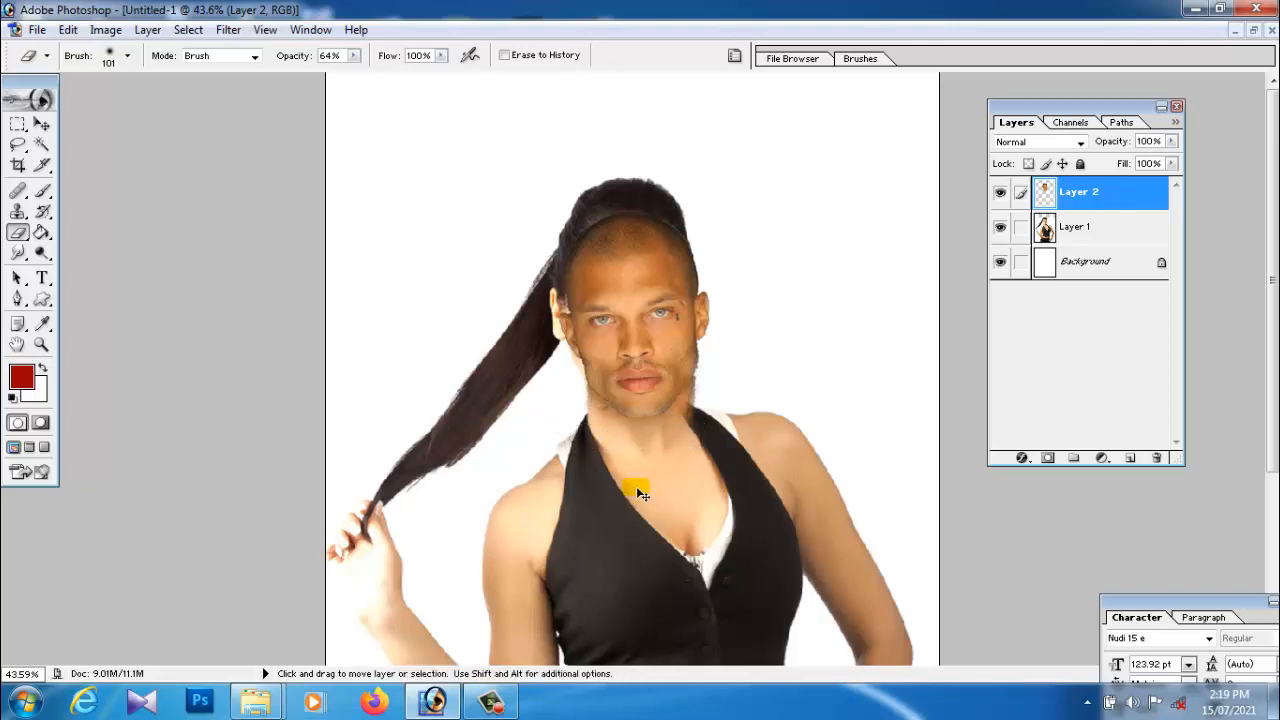
key(ctrl+alt+z)
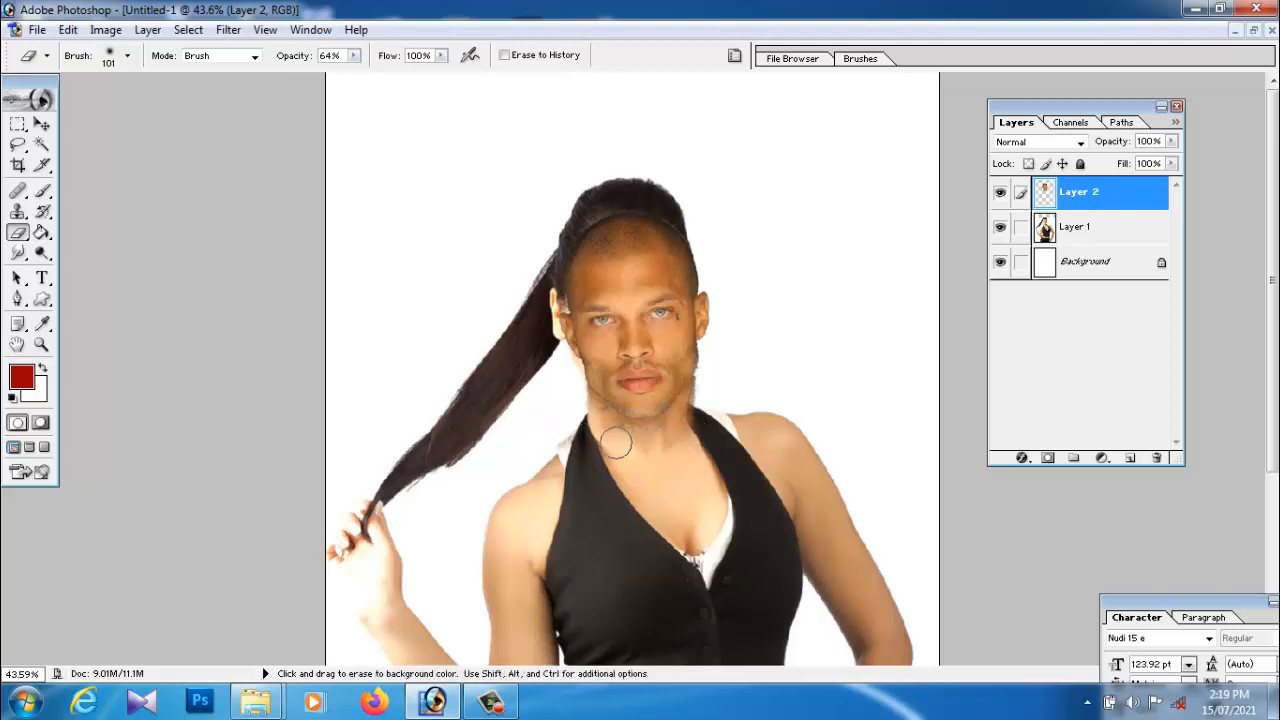
click(597, 422)
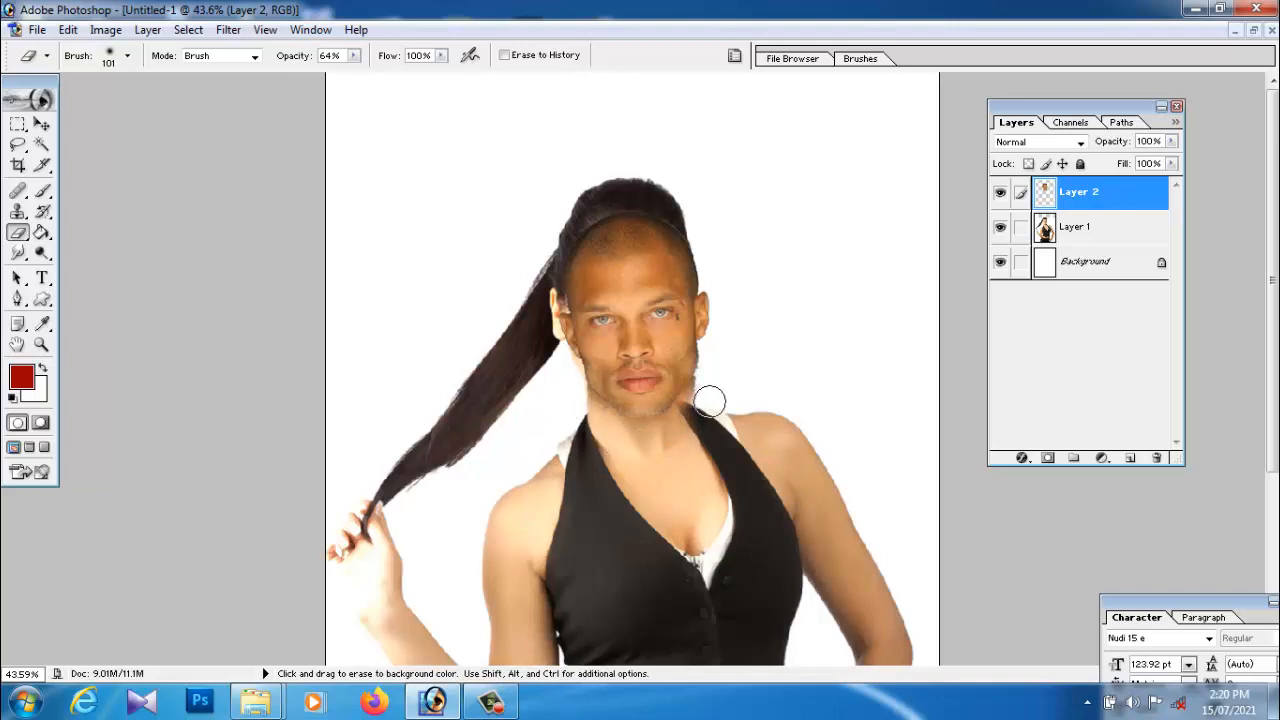
drag(708, 381, 697, 401)
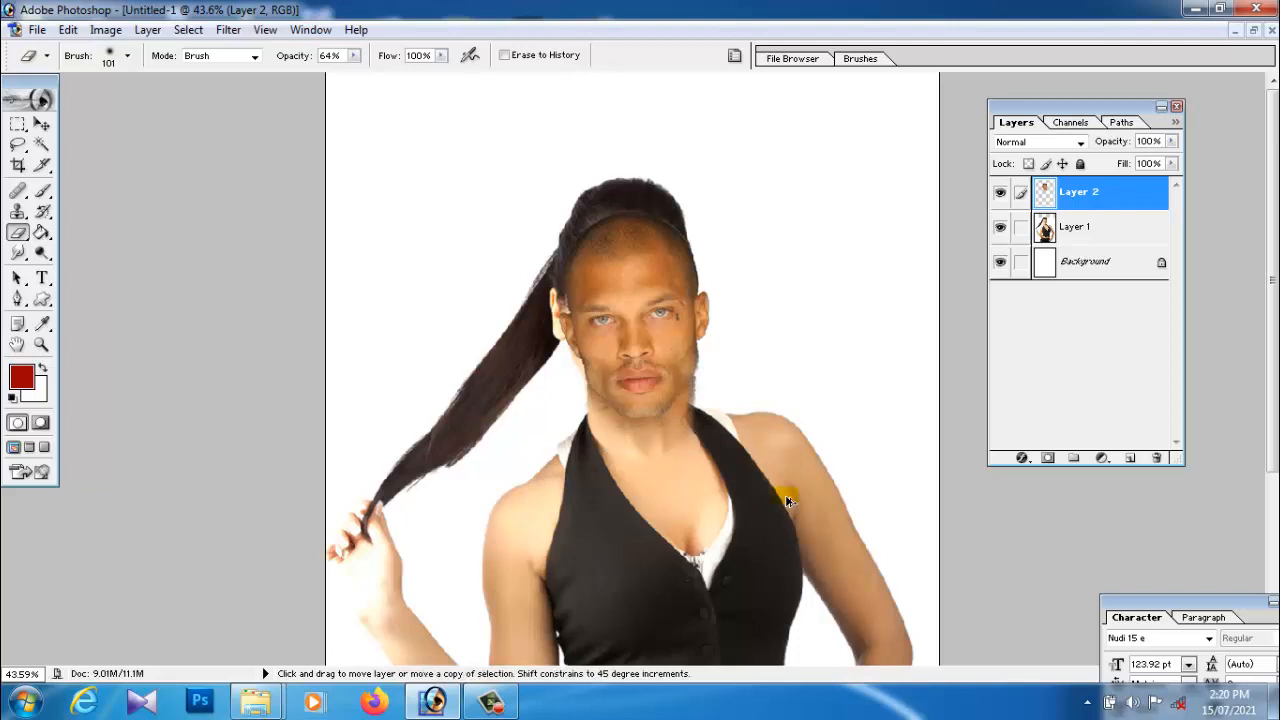
Scale the man's head down to about 91.5% and shift it up over the woman's face.
click(41, 123)
key(ctrl+t)
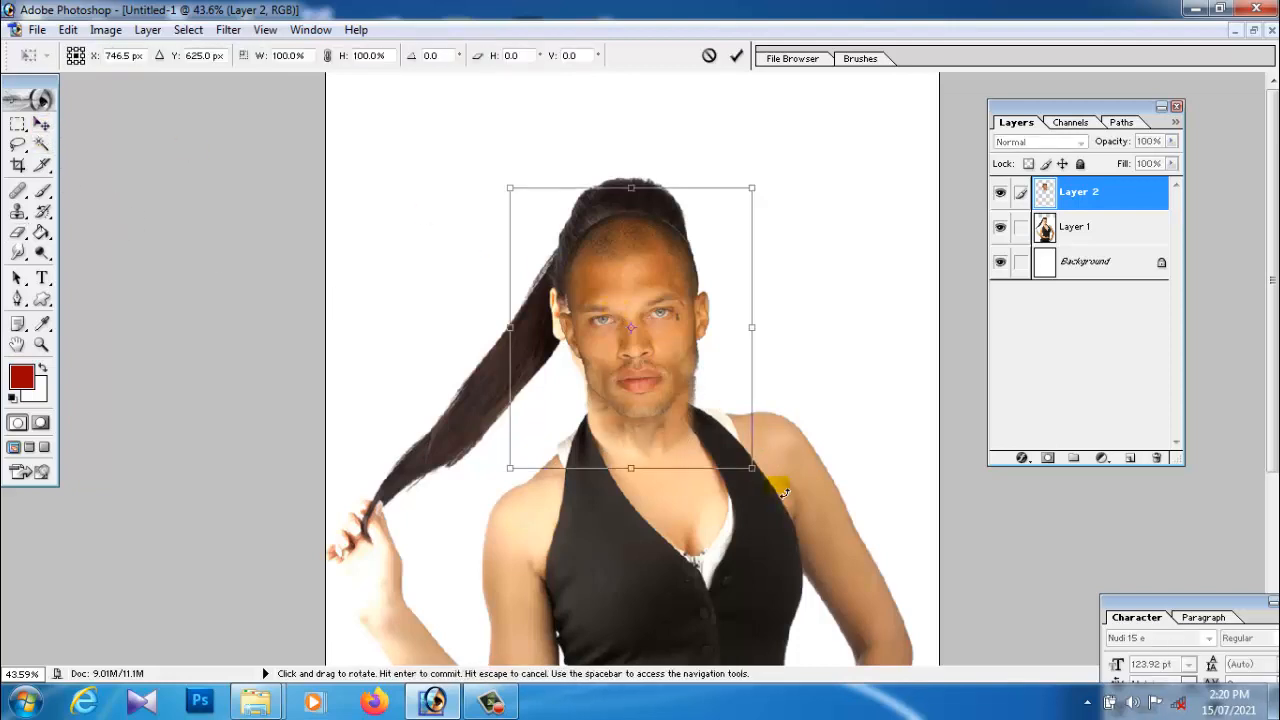
drag(756, 190, 733, 210)
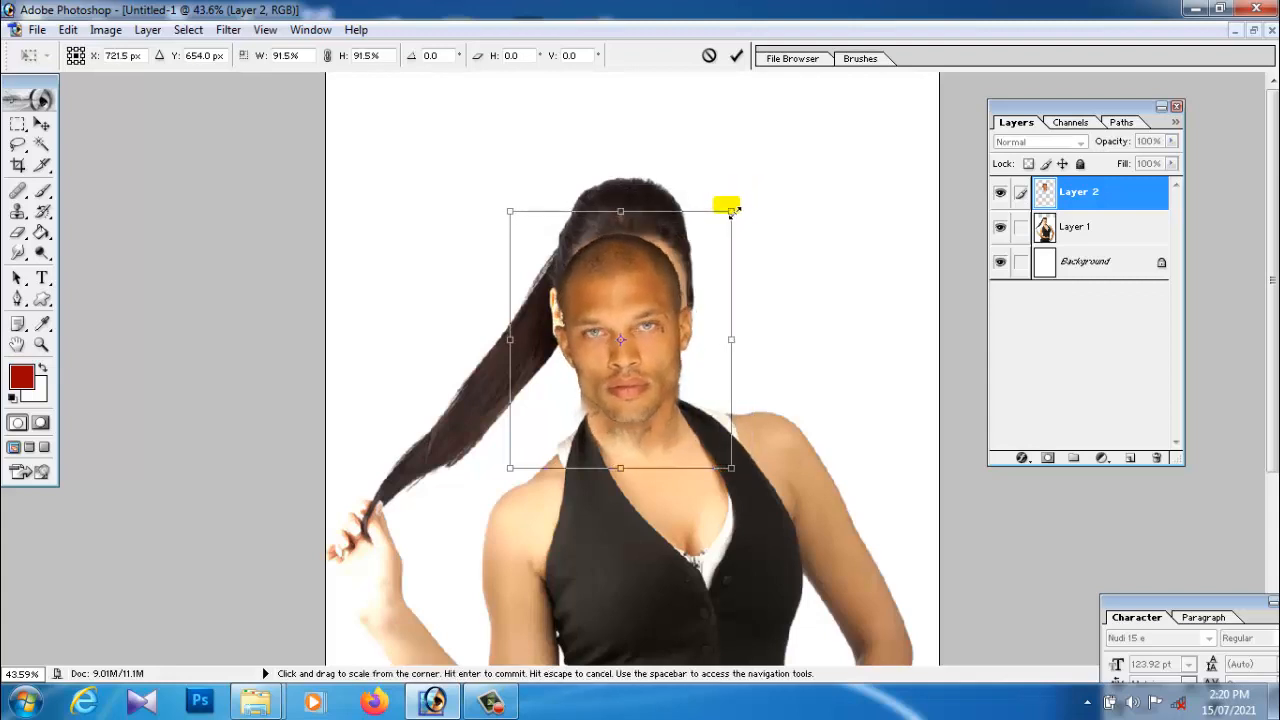
key(Return)
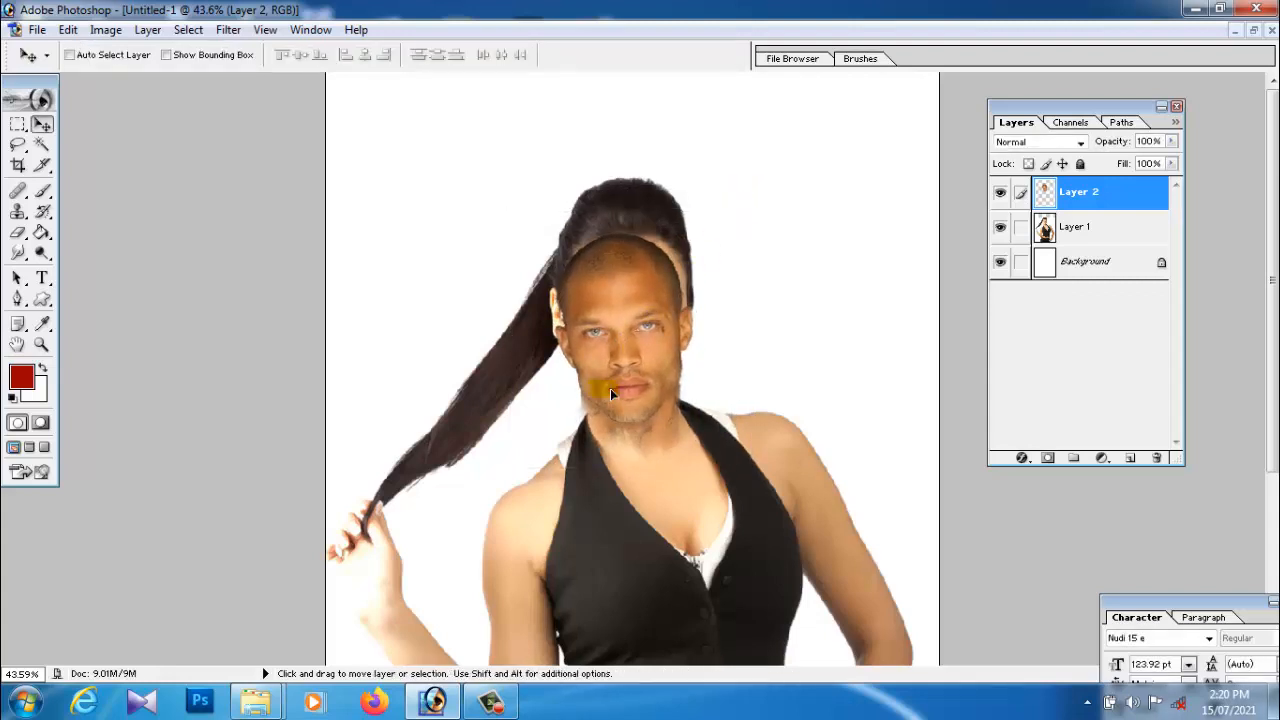
mouse_move(611, 393)
mouse_down()
mouse_move(673, 353)
mouse_move(615, 386)
mouse_move(609, 371)
mouse_up()
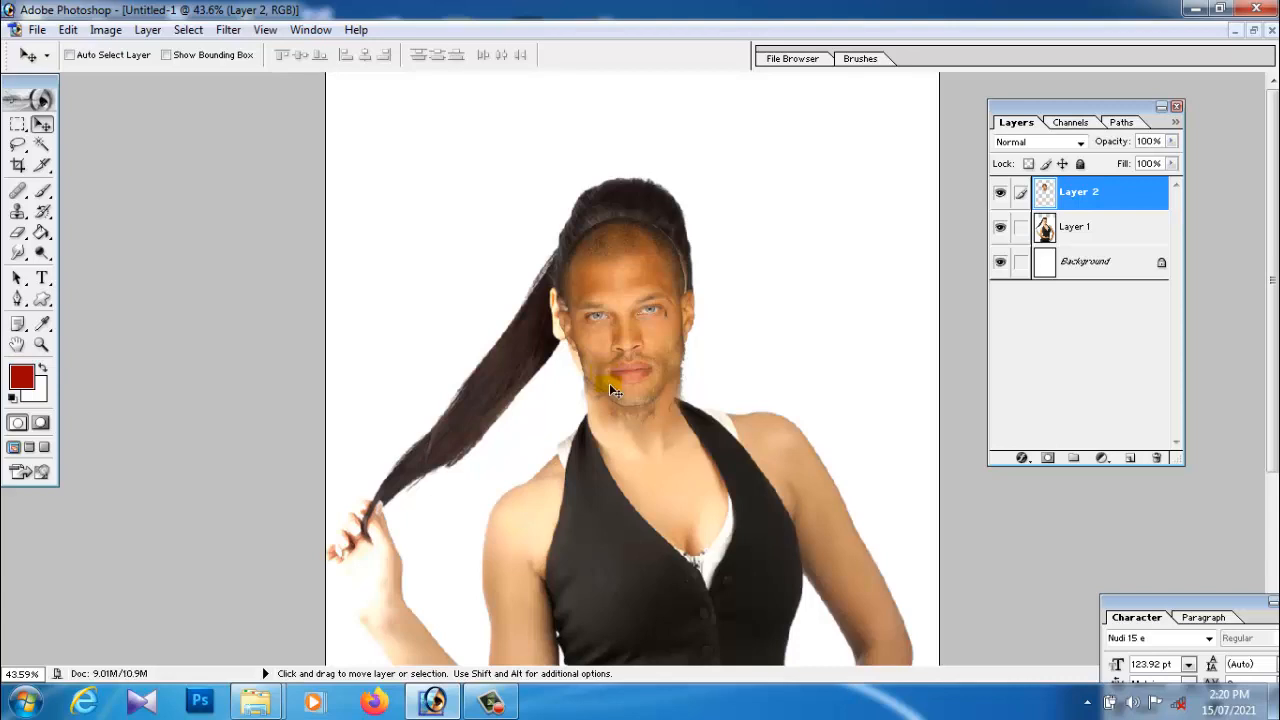
Erase the man's scalp along the woman's hairline, his ears and the outer edges of his cheeks and jaw.
click(17, 232)
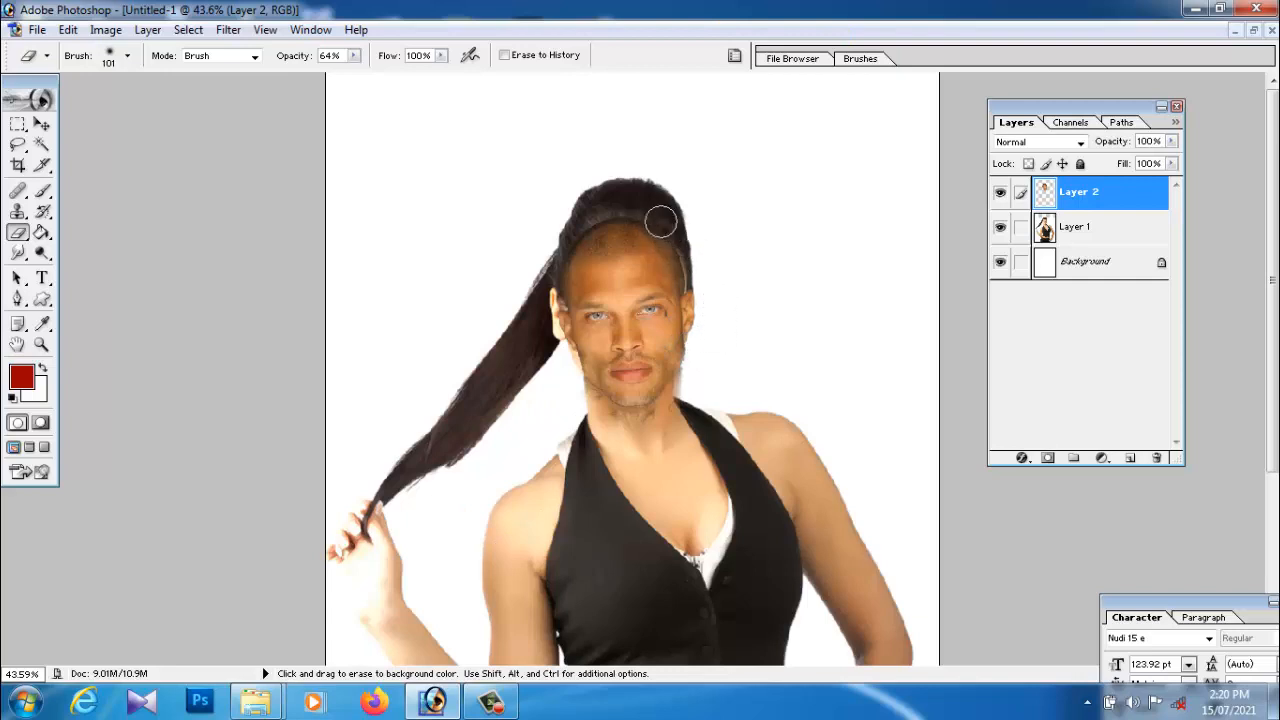
mouse_move(658, 218)
mouse_down()
mouse_move(606, 218)
mouse_move(572, 237)
mouse_move(645, 226)
mouse_up()
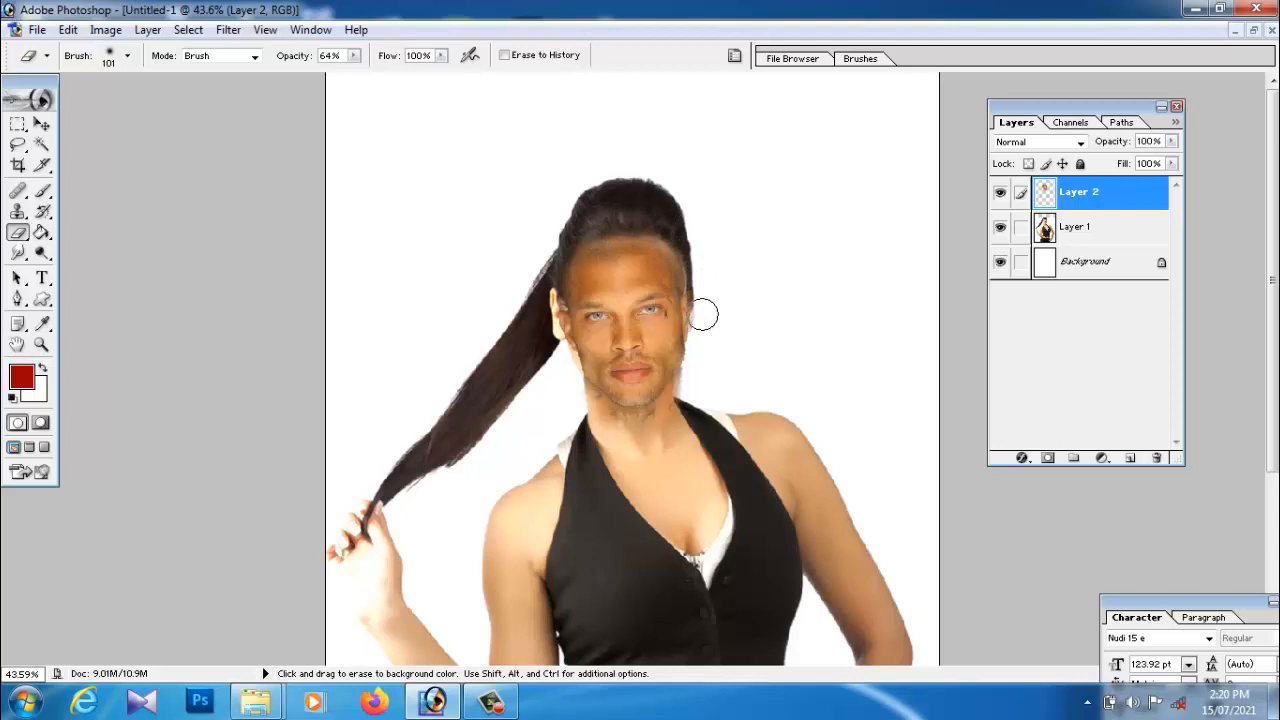
drag(705, 335, 708, 346)
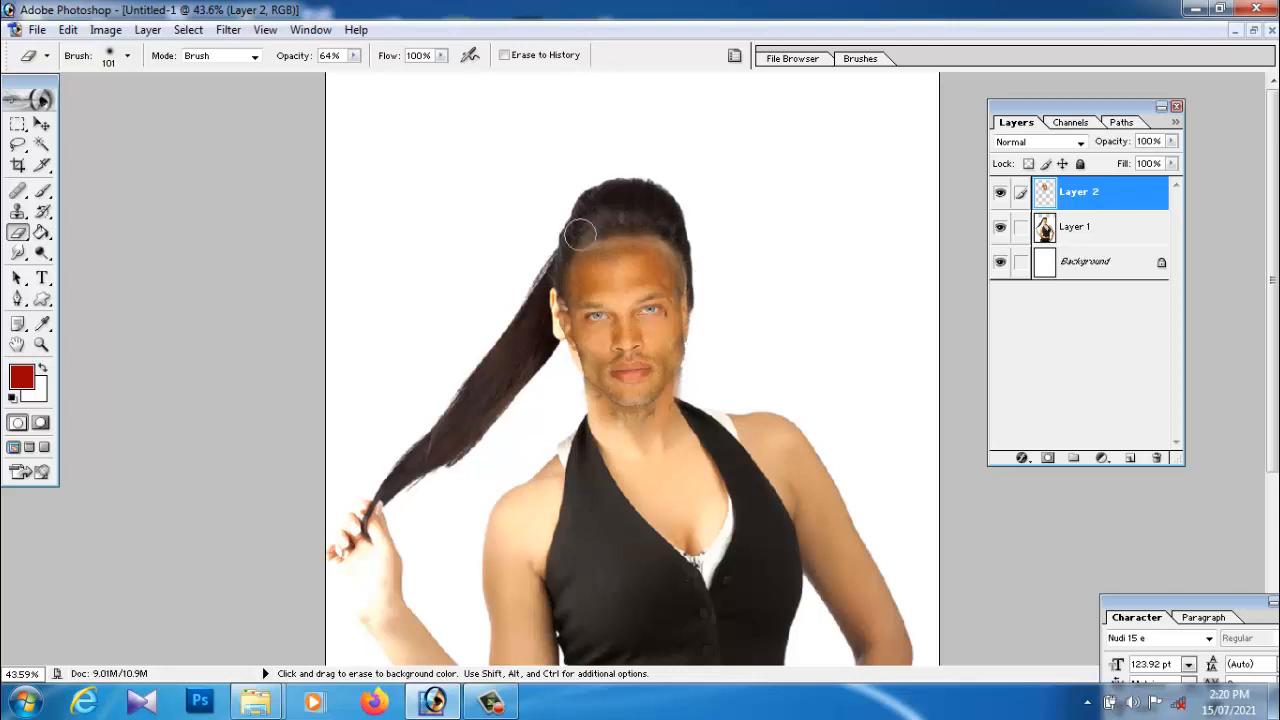
mouse_move(549, 307)
mouse_down()
mouse_move(561, 378)
mouse_move(552, 302)
mouse_up()
drag(574, 358, 577, 405)
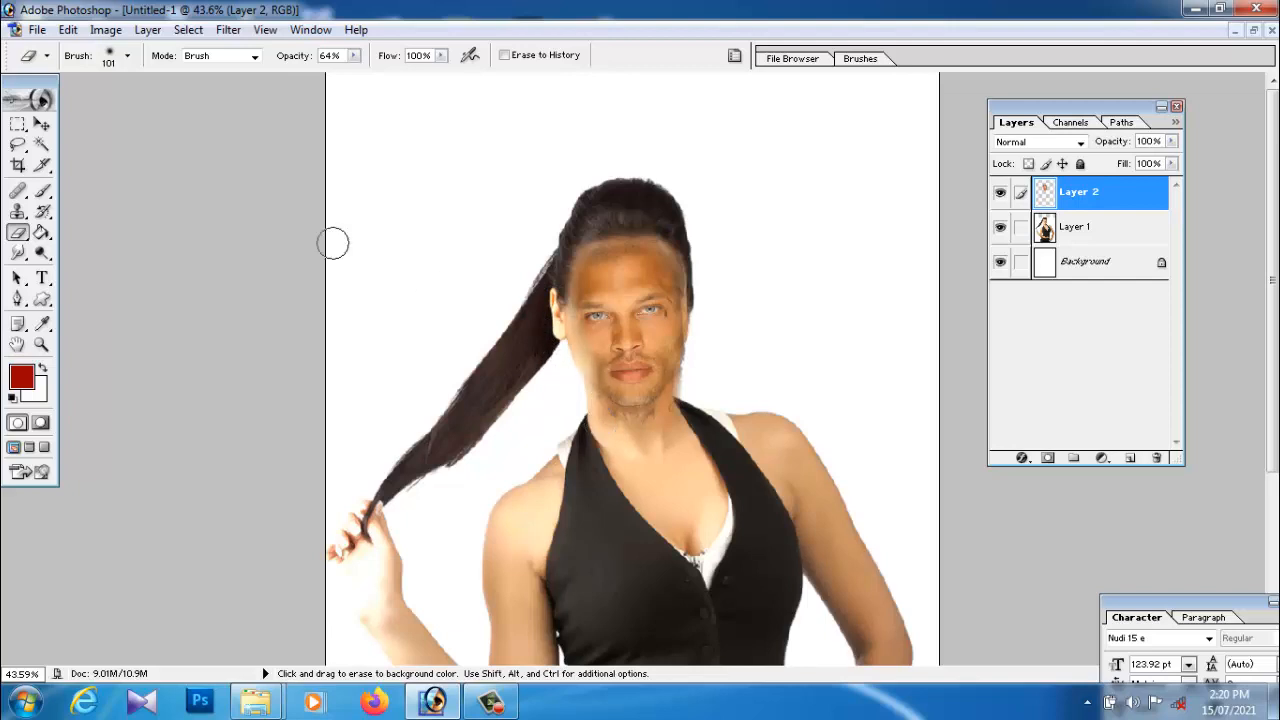
Stretch the man's face horizontally on both sides with Free Transform to match the width of the woman's face.
click(40, 125)
key(ctrl+t)
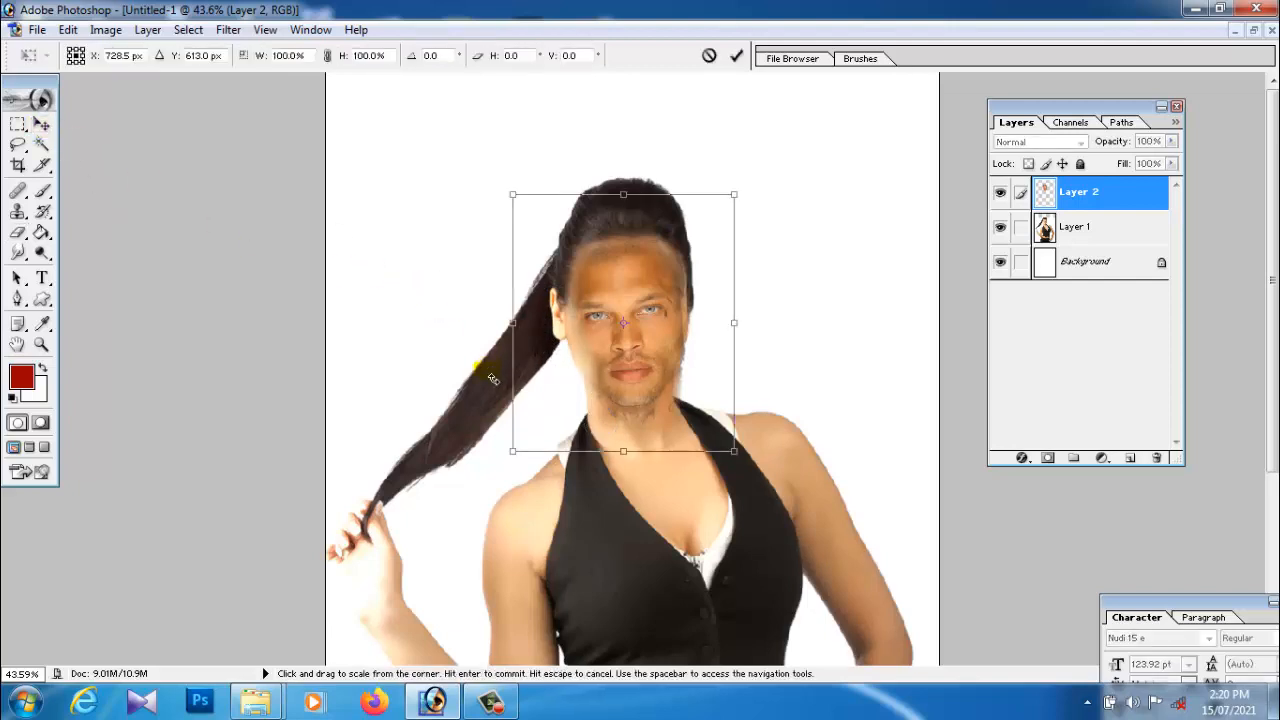
drag(508, 323, 500, 323)
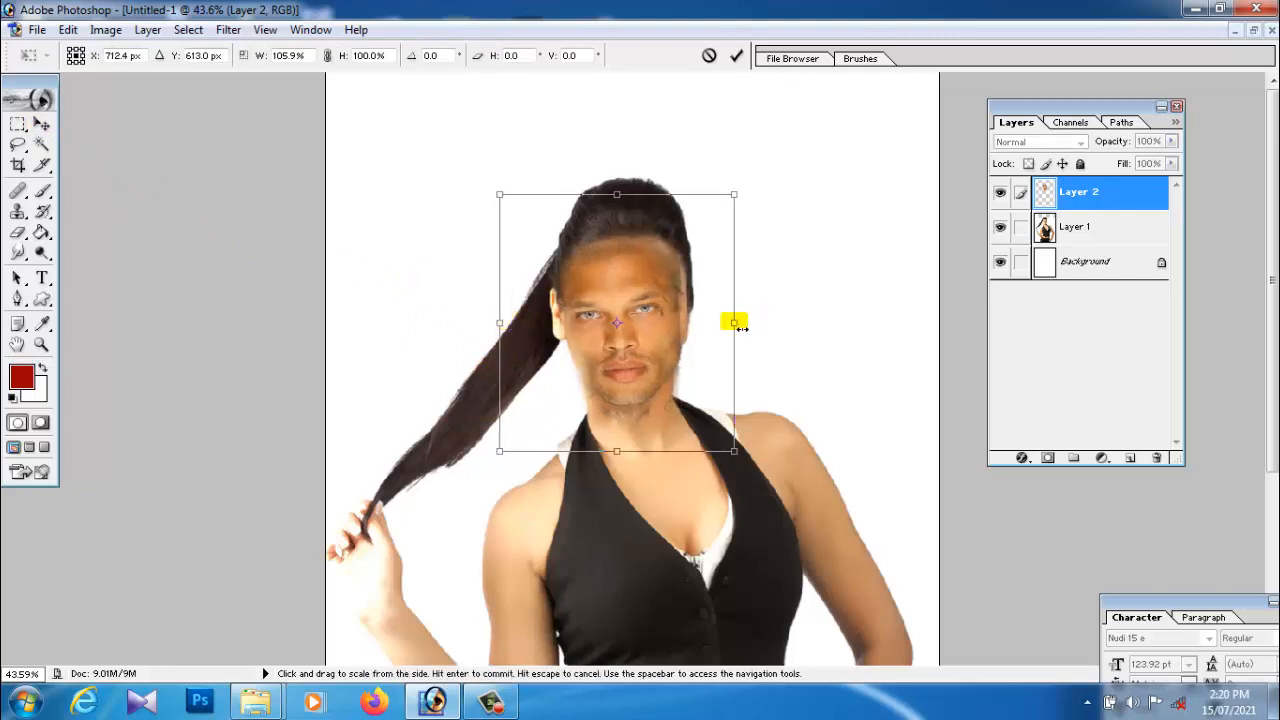
drag(735, 323, 807, 335)
key(Return)
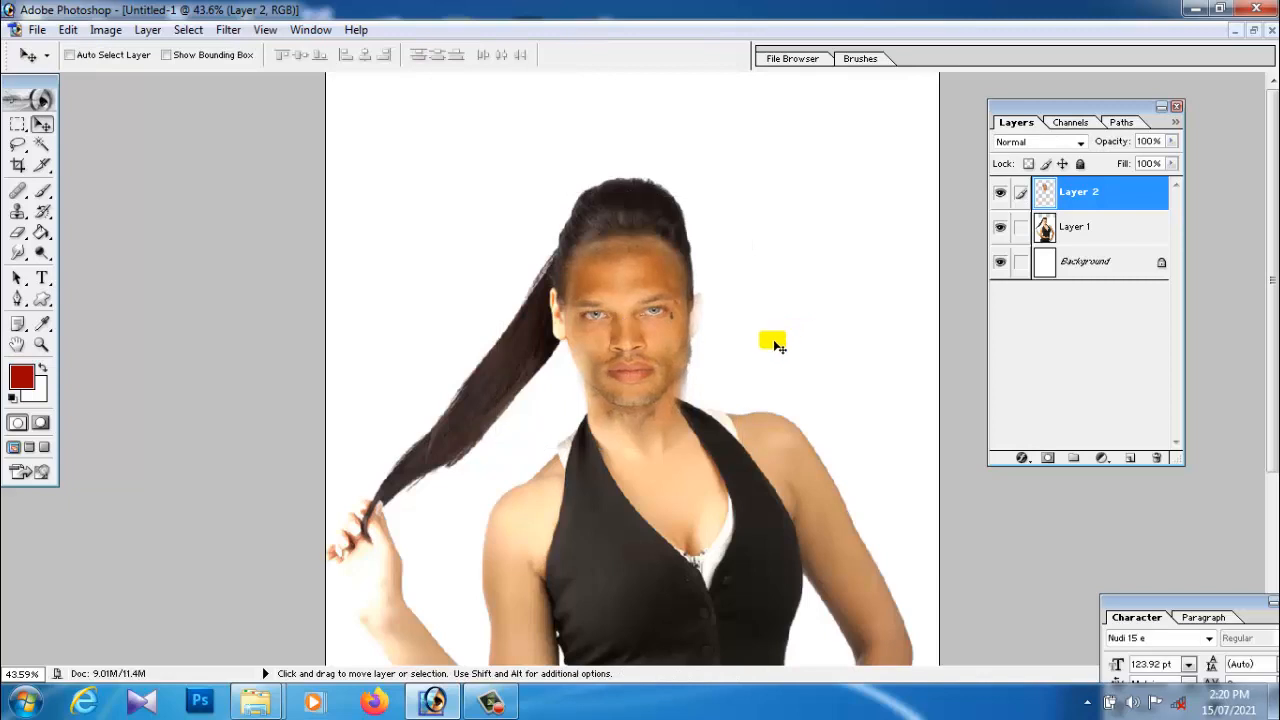
Erase the man's upper forehead along the woman's hairline and the remaining tattooed skin below his chin on Layer 2.
scroll(767, 390, up, 4)
mouse_move(829, 473)
mouse_down()
mouse_move(833, 300)
mouse_move(740, 274)
mouse_move(731, 362)
mouse_move(746, 277)
mouse_move(731, 346)
mouse_move(747, 293)
mouse_move(720, 346)
mouse_move(757, 271)
mouse_move(735, 367)
mouse_up()
click(18, 232)
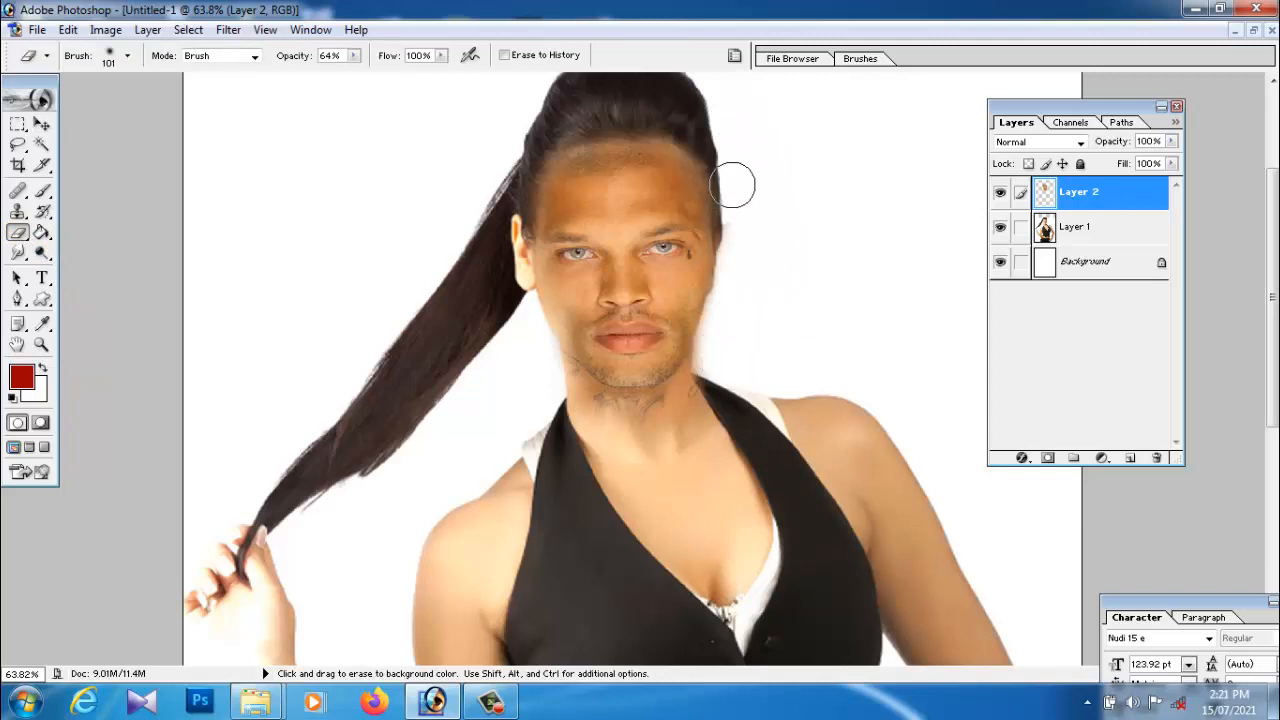
mouse_move(733, 185)
mouse_down()
mouse_move(712, 152)
mouse_move(723, 156)
mouse_move(643, 125)
mouse_move(708, 146)
mouse_move(557, 143)
mouse_move(533, 151)
mouse_move(700, 156)
mouse_move(577, 162)
mouse_move(533, 194)
mouse_move(706, 171)
mouse_up()
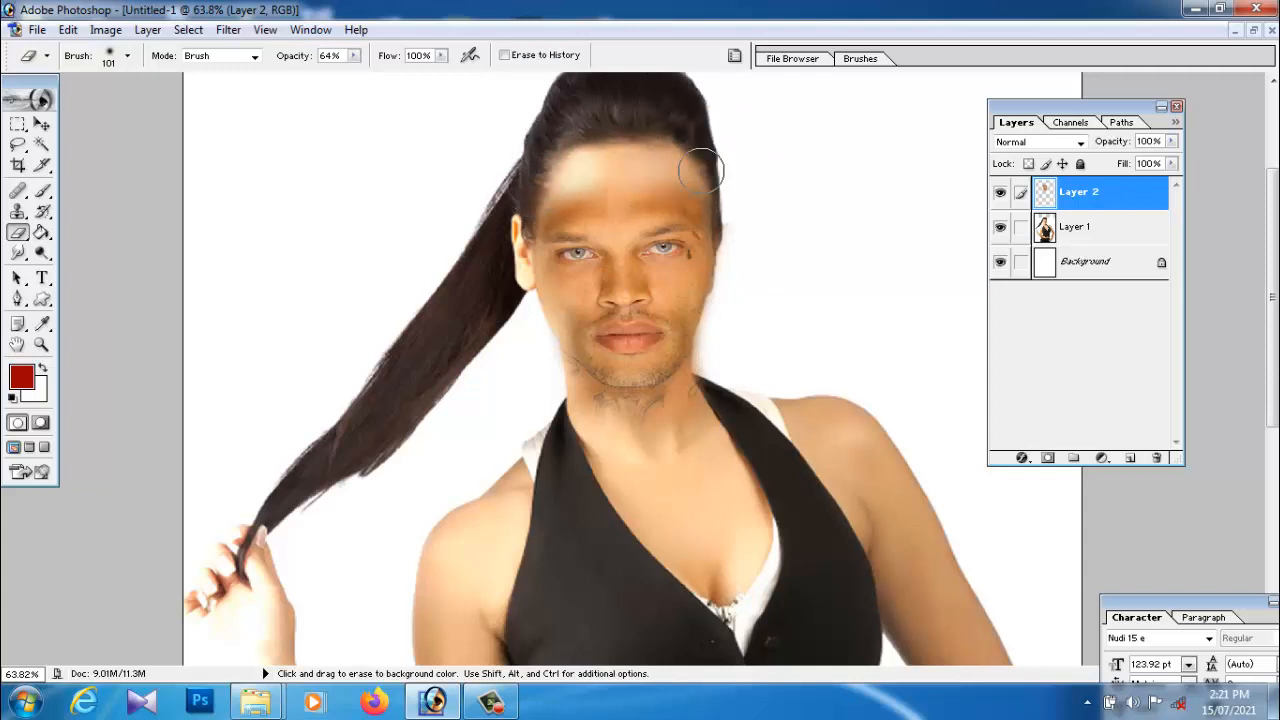
key(ctrl+z)
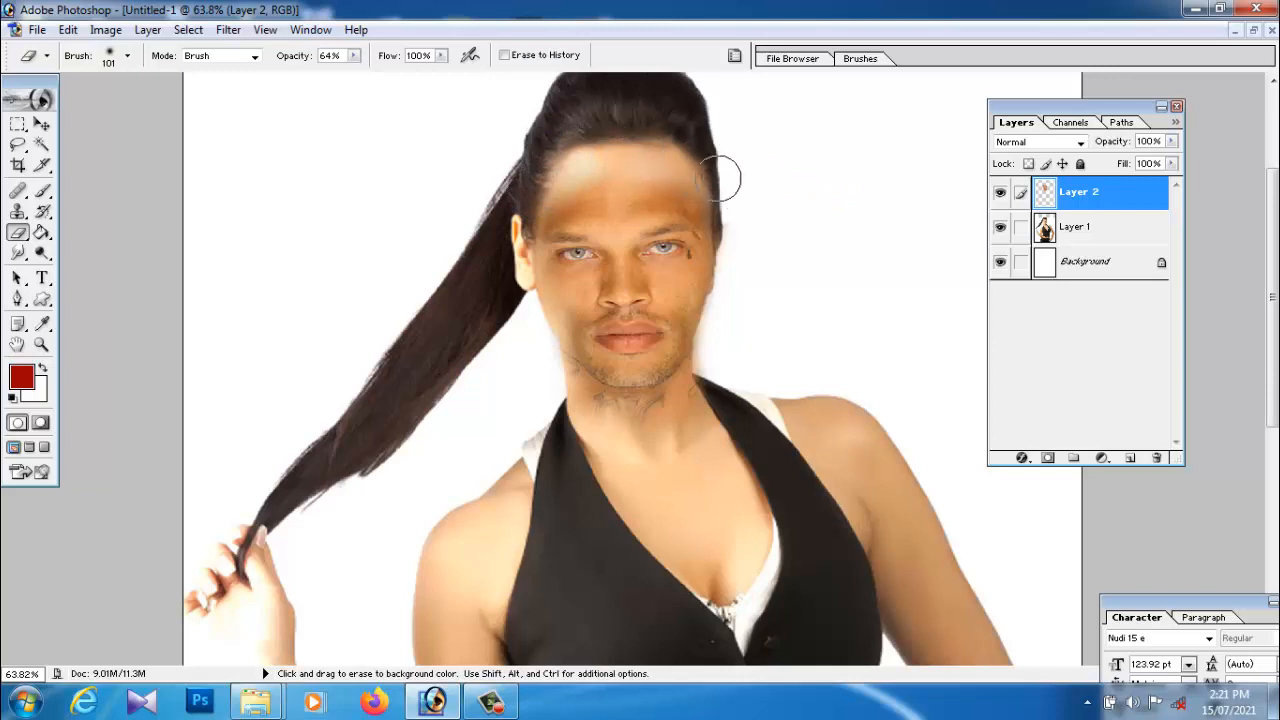
mouse_move(490, 224)
mouse_down()
mouse_move(506, 260)
mouse_move(532, 187)
mouse_move(518, 222)
mouse_move(522, 327)
mouse_move(517, 306)
mouse_move(567, 396)
mouse_move(539, 365)
mouse_move(641, 456)
mouse_up()
mouse_move(692, 423)
mouse_down()
mouse_move(752, 355)
mouse_move(687, 429)
mouse_move(719, 336)
mouse_move(704, 408)
mouse_up()
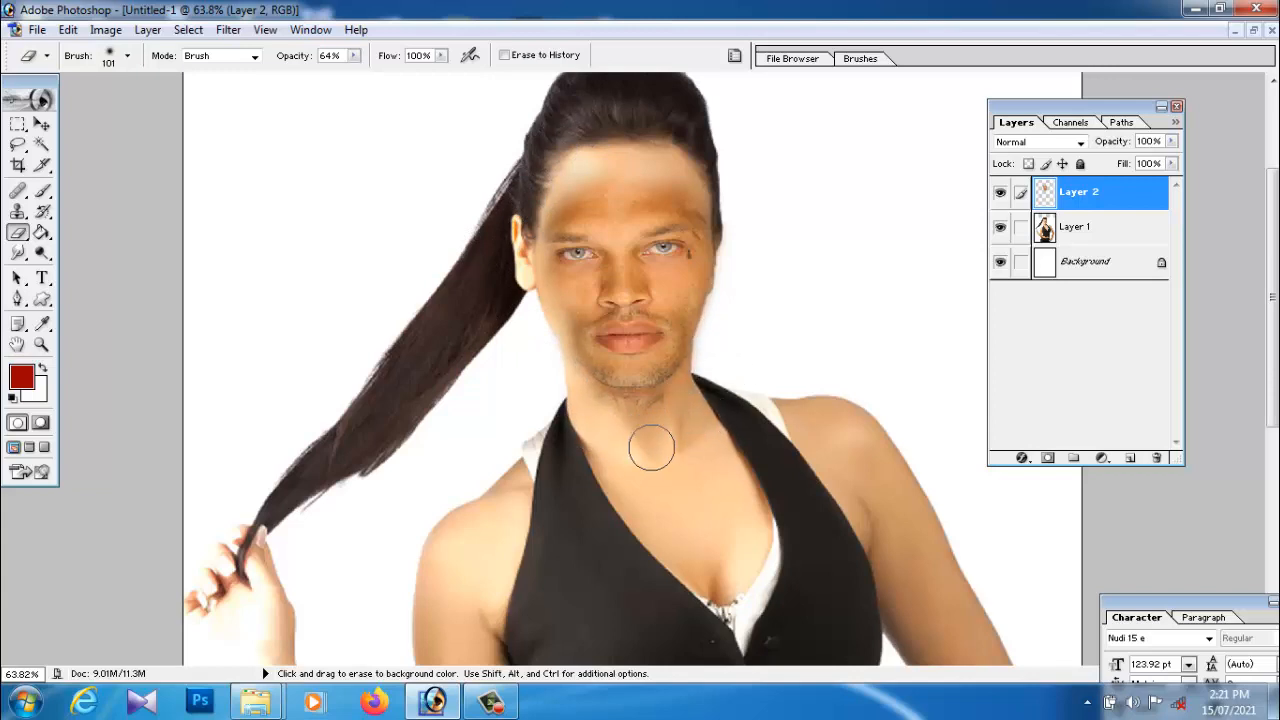
Stretch the man's face on Layer 2 vertically to about 107.2% with Free Transform, keeping its width at 100%.
click(41, 123)
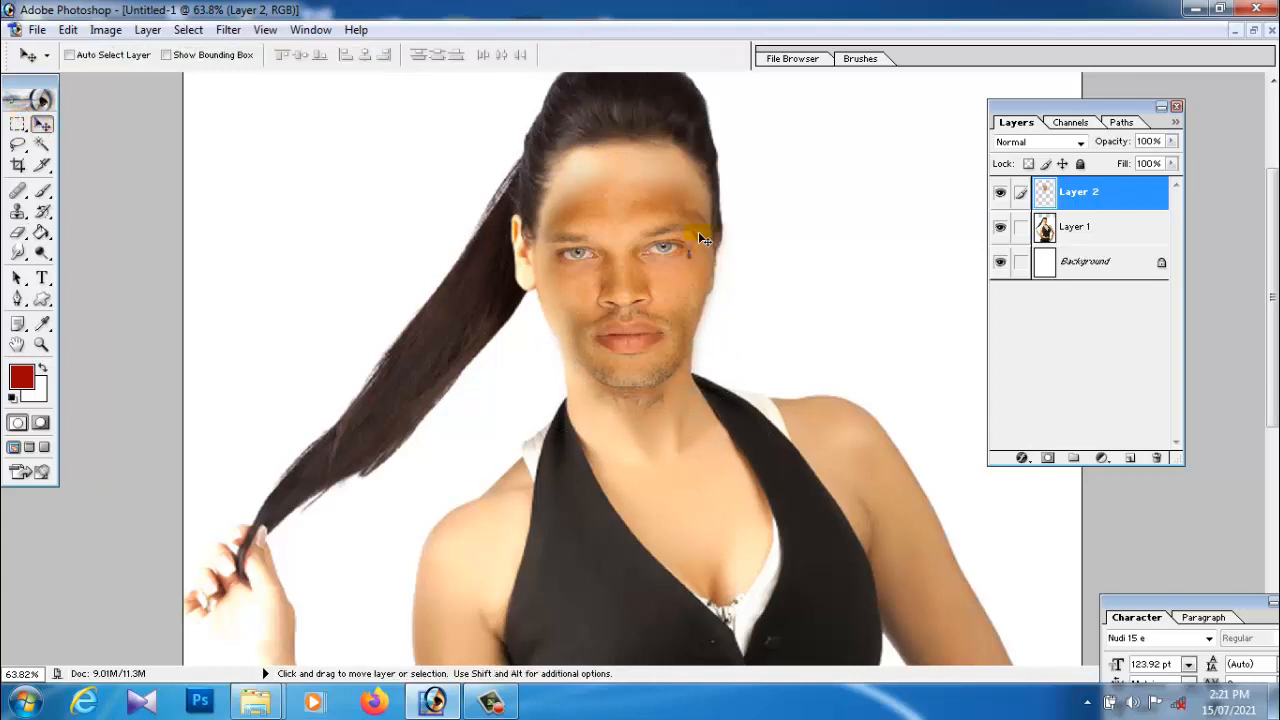
right_click(624, 222)
click(633, 229)
key(ctrl+t)
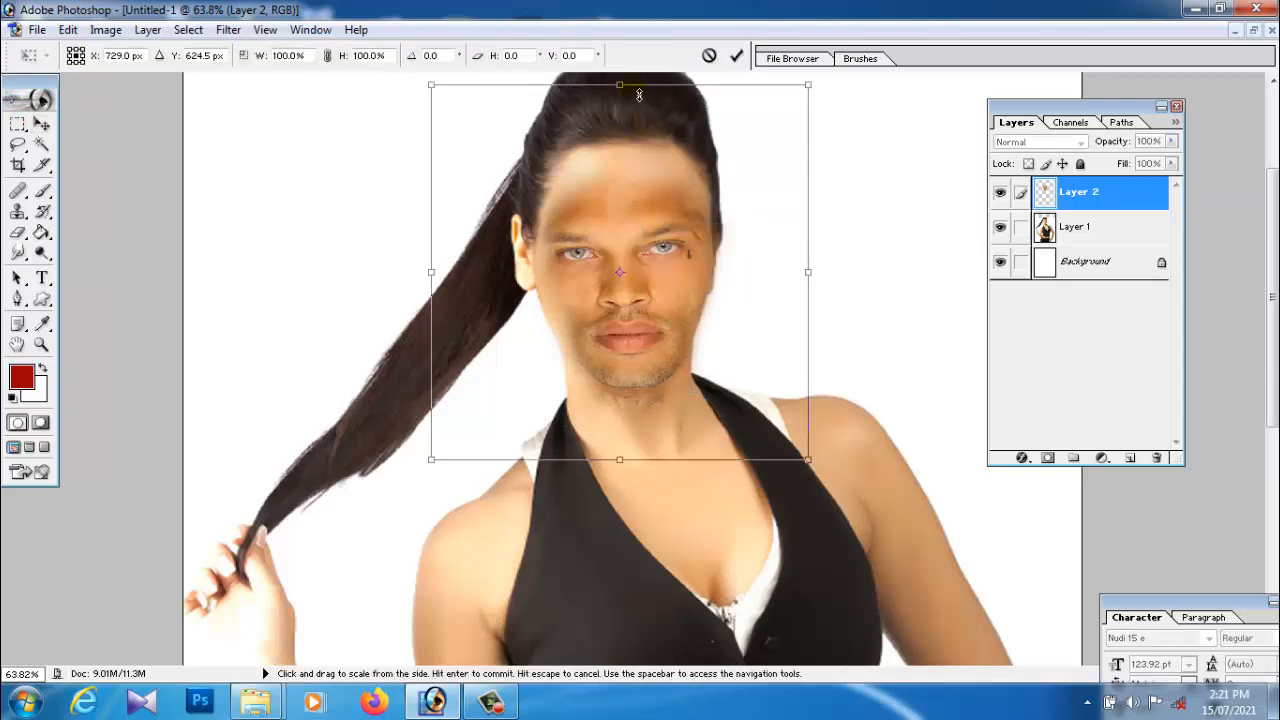
drag(641, 98, 636, 178)
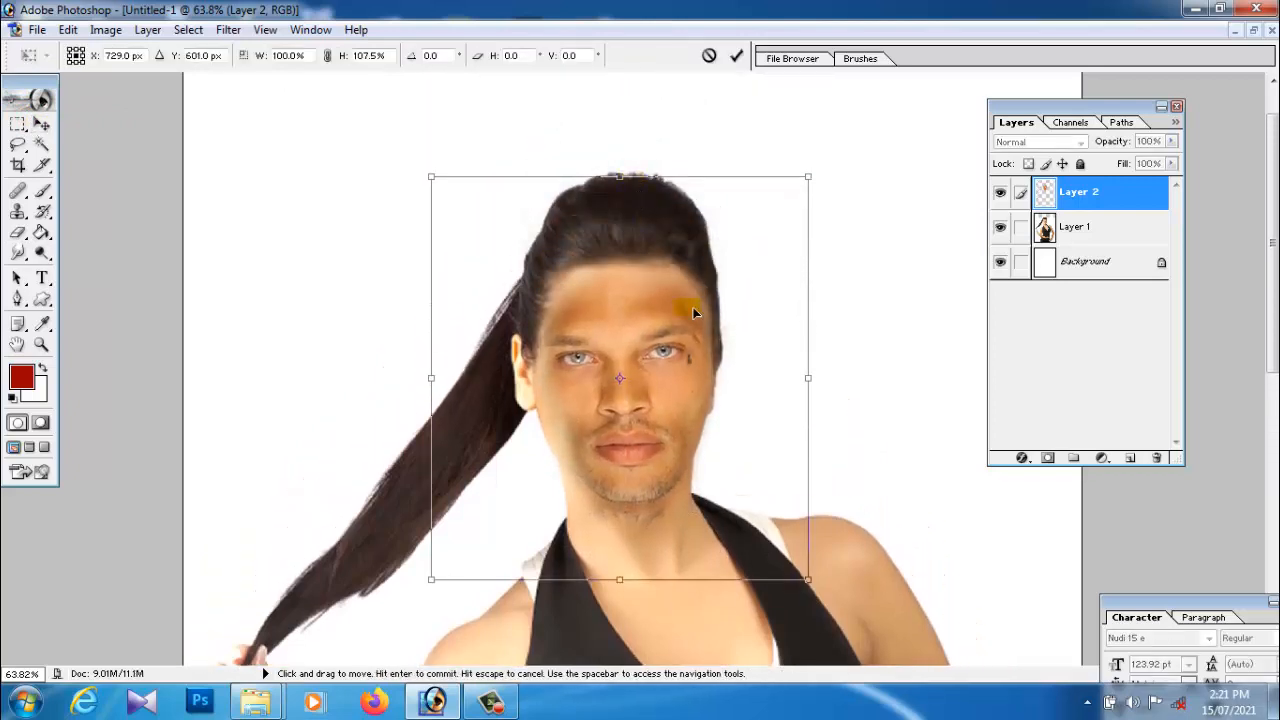
drag(620, 580, 620, 588)
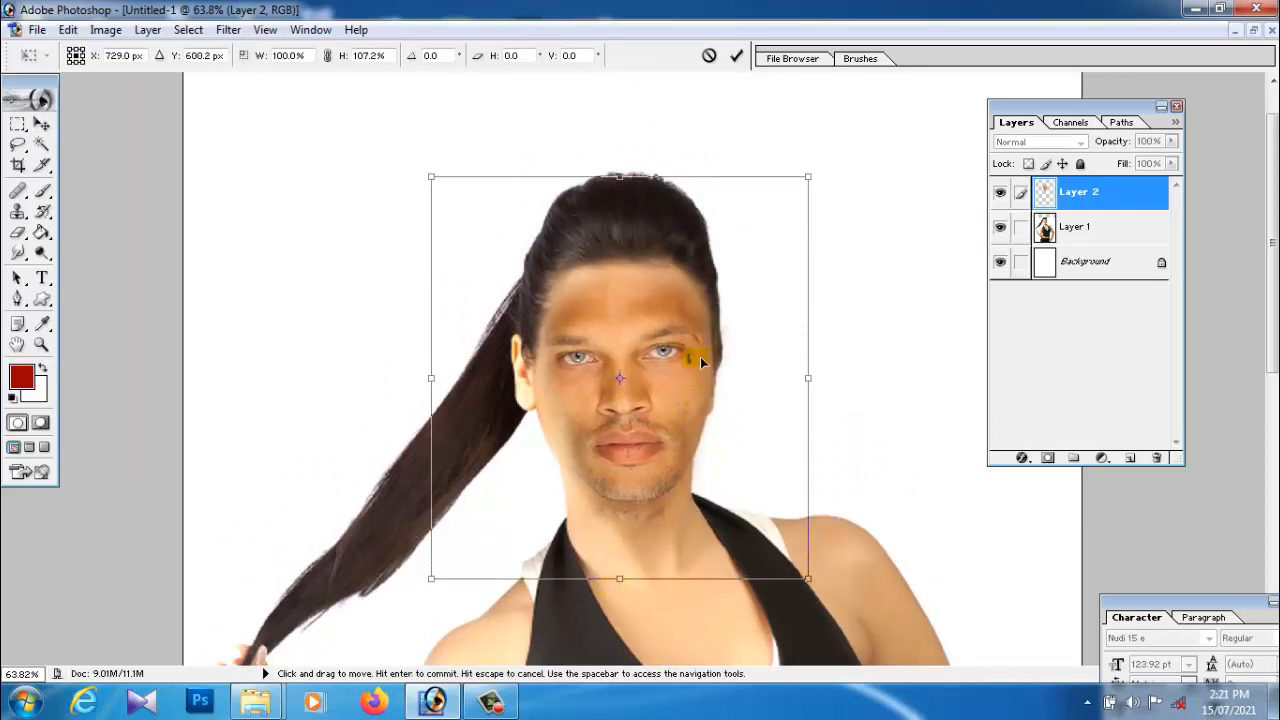
key(Return)
drag(720, 405, 727, 313)
drag(705, 376, 702, 349)
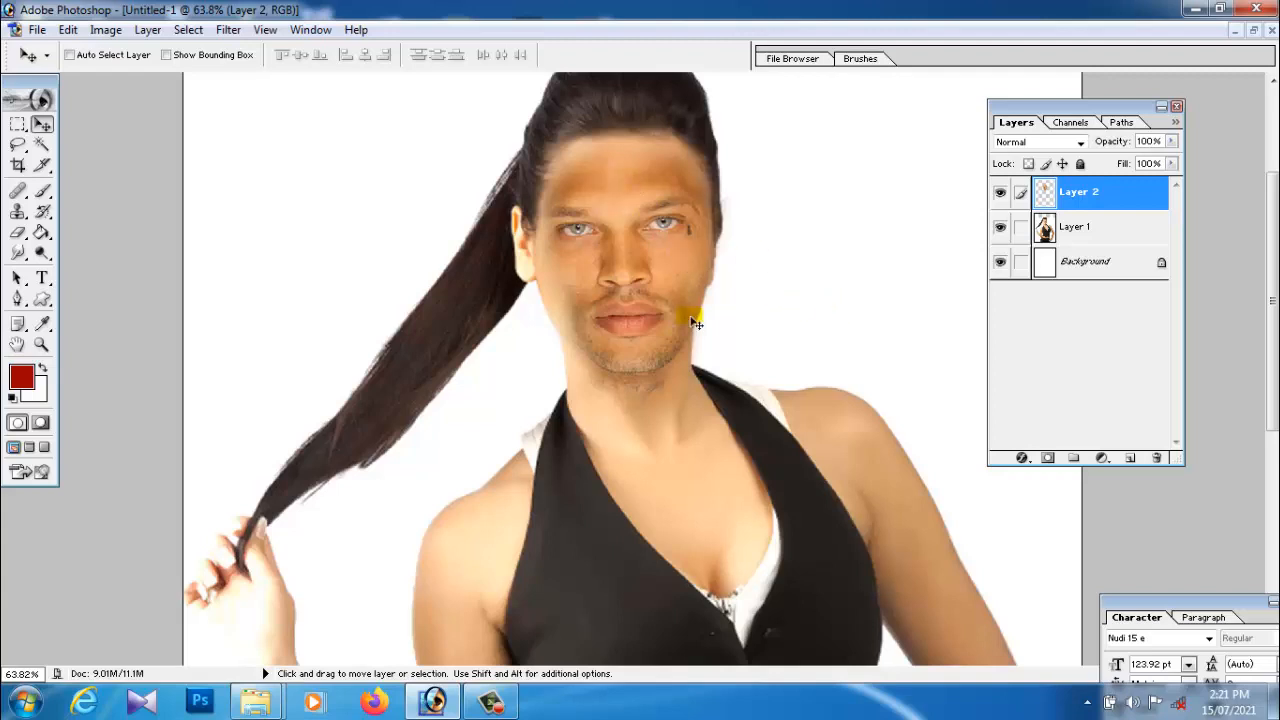
Try recolouring the man's face on Layer 2 with the Variations adjustment, and undo it.
scroll(697, 330, down, 2)
scroll(703, 352, up, 3)
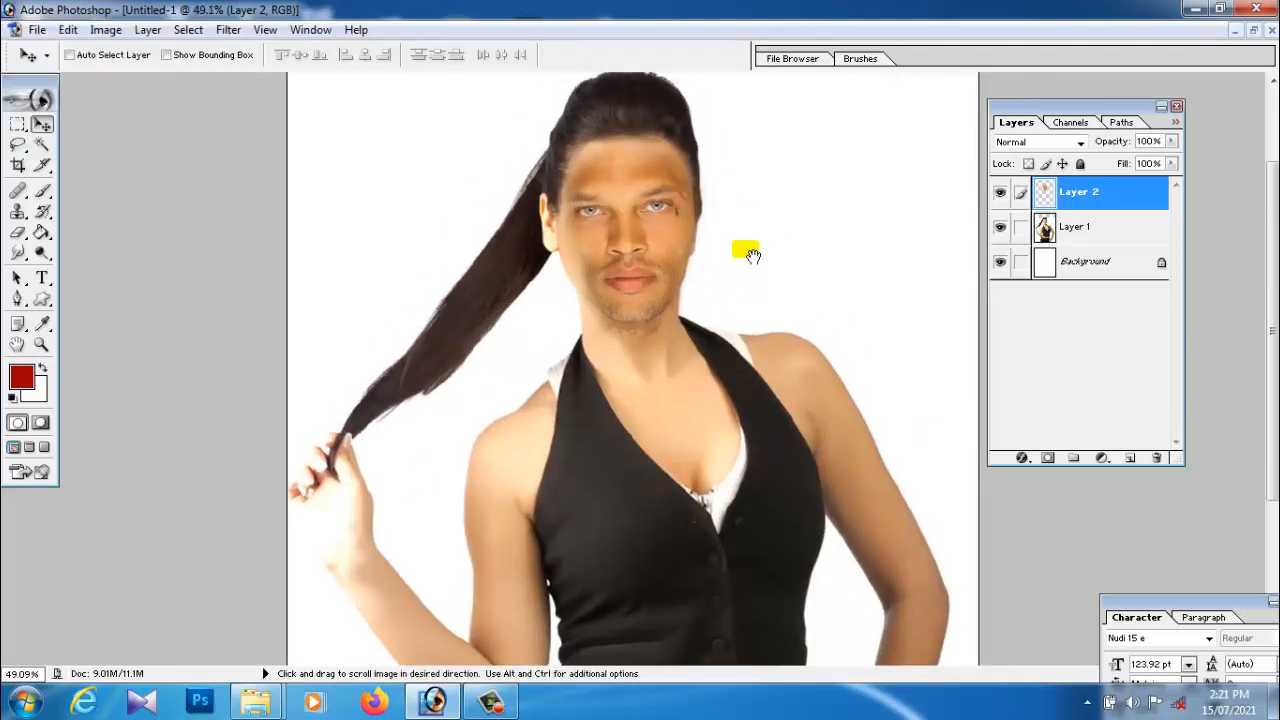
scroll(750, 380, down, 2)
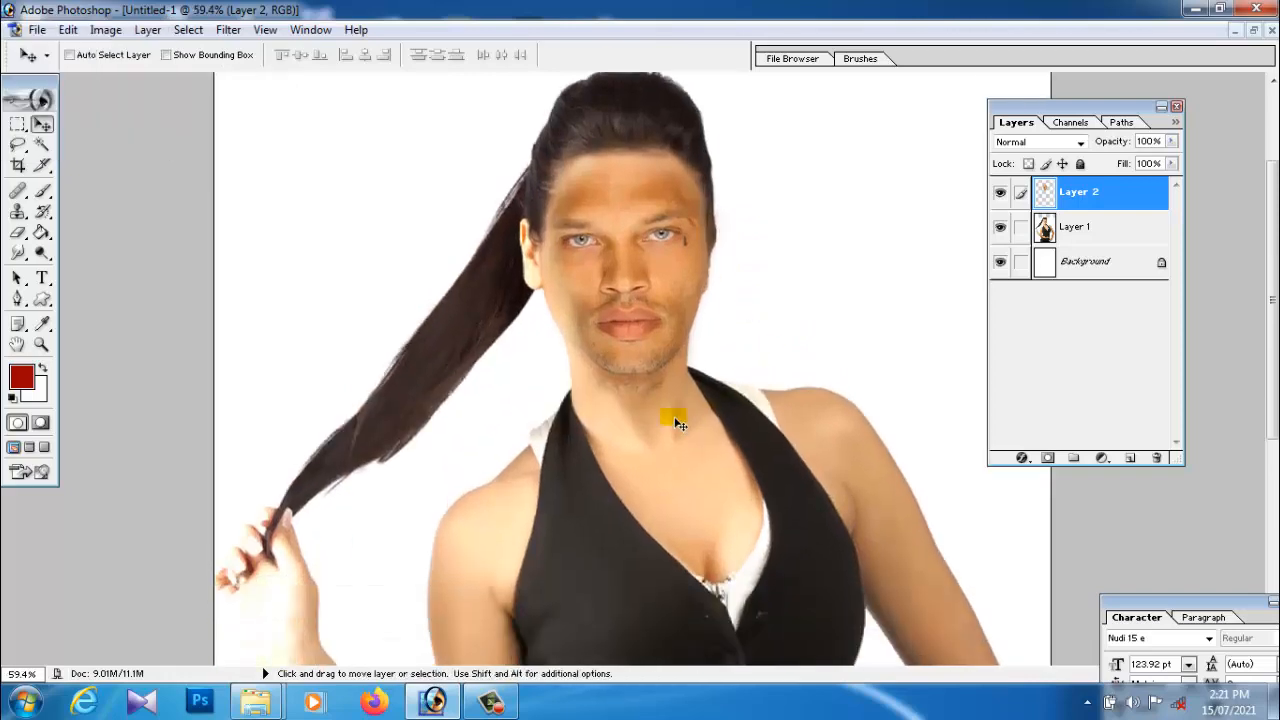
click(104, 29)
mouse_move(125, 82)
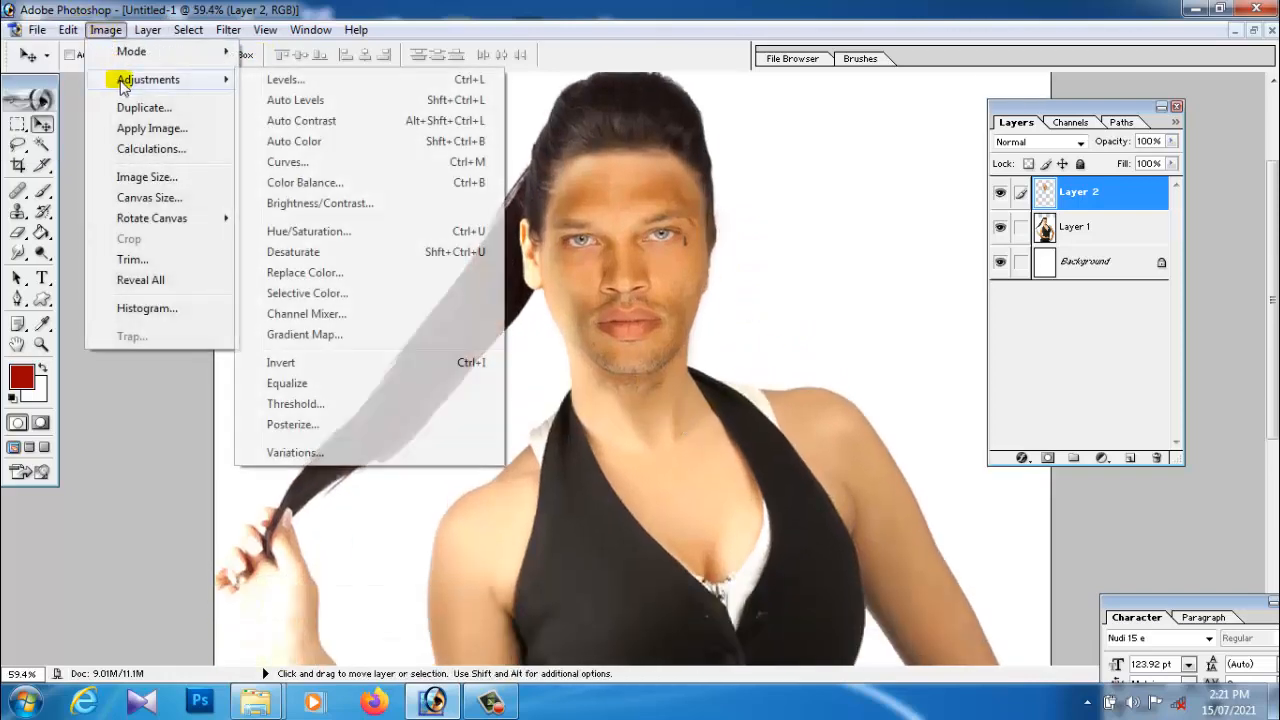
click(318, 454)
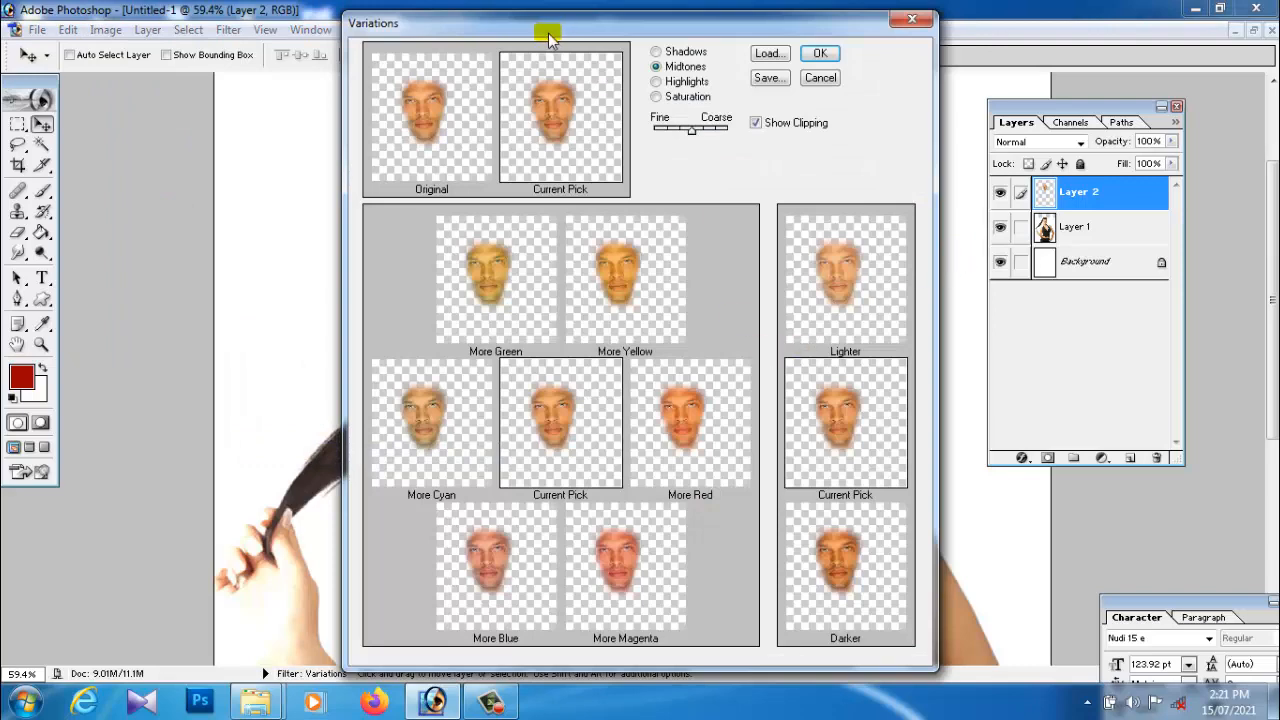
drag(543, 34, 958, 33)
click(830, 415)
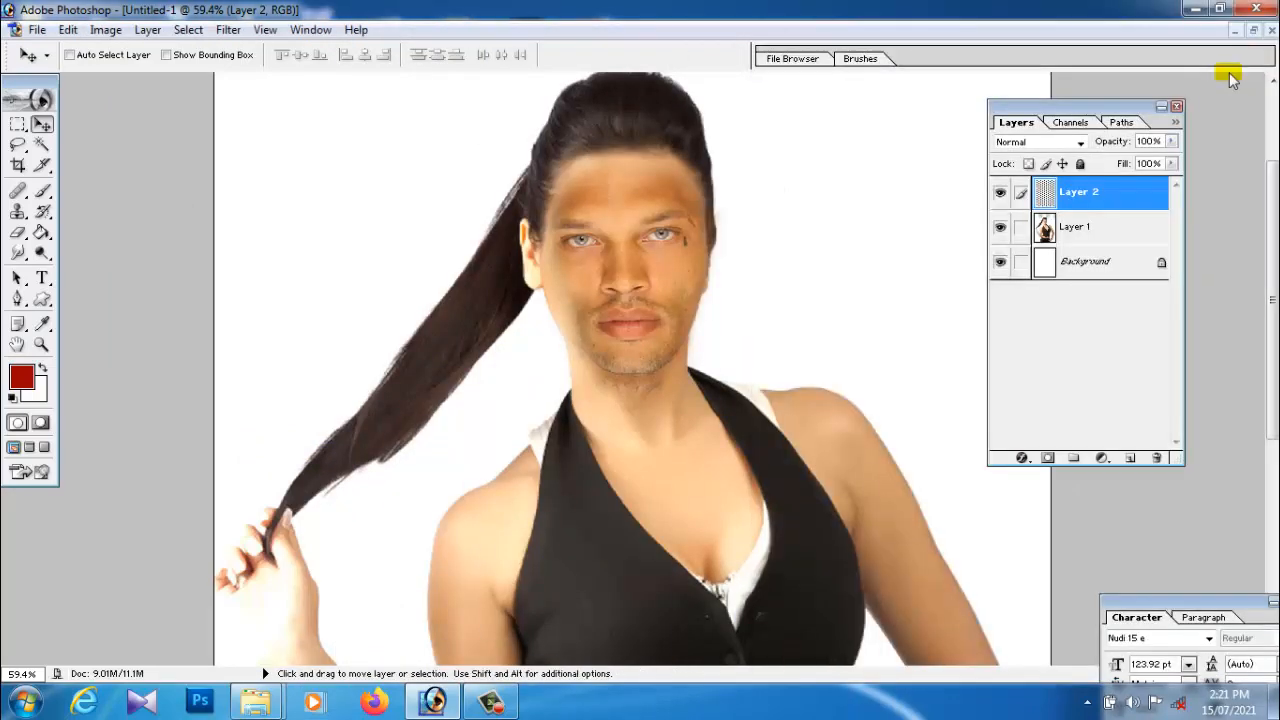
click(1233, 55)
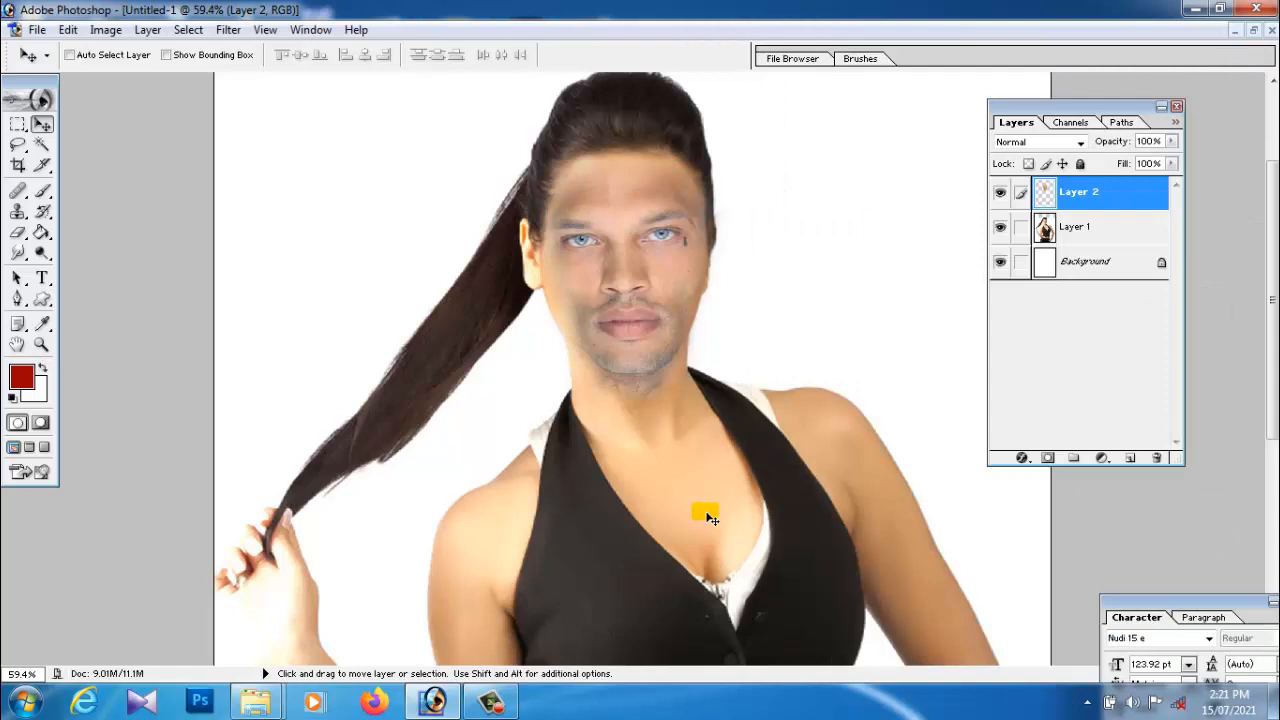
drag(820, 463, 706, 429)
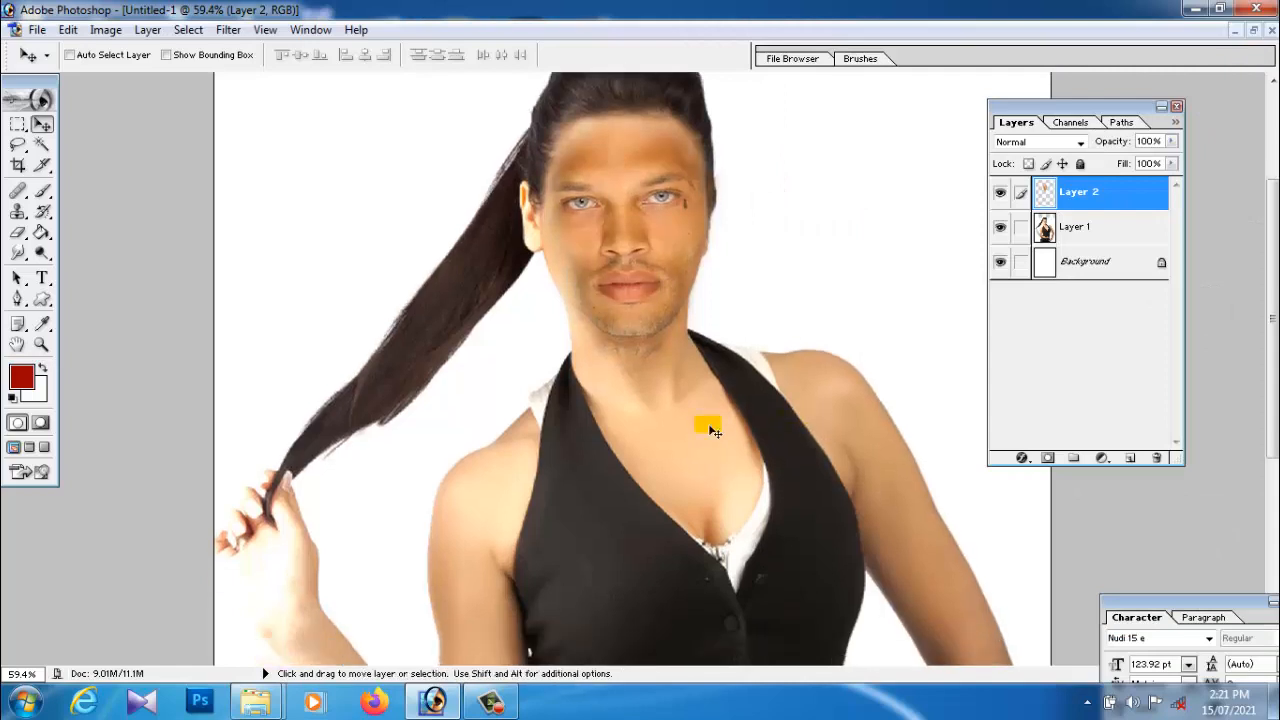
Apply Hue/Saturation to the man's face on Layer 2 with hue 0 and saturation -2.
key(ctrl+u)
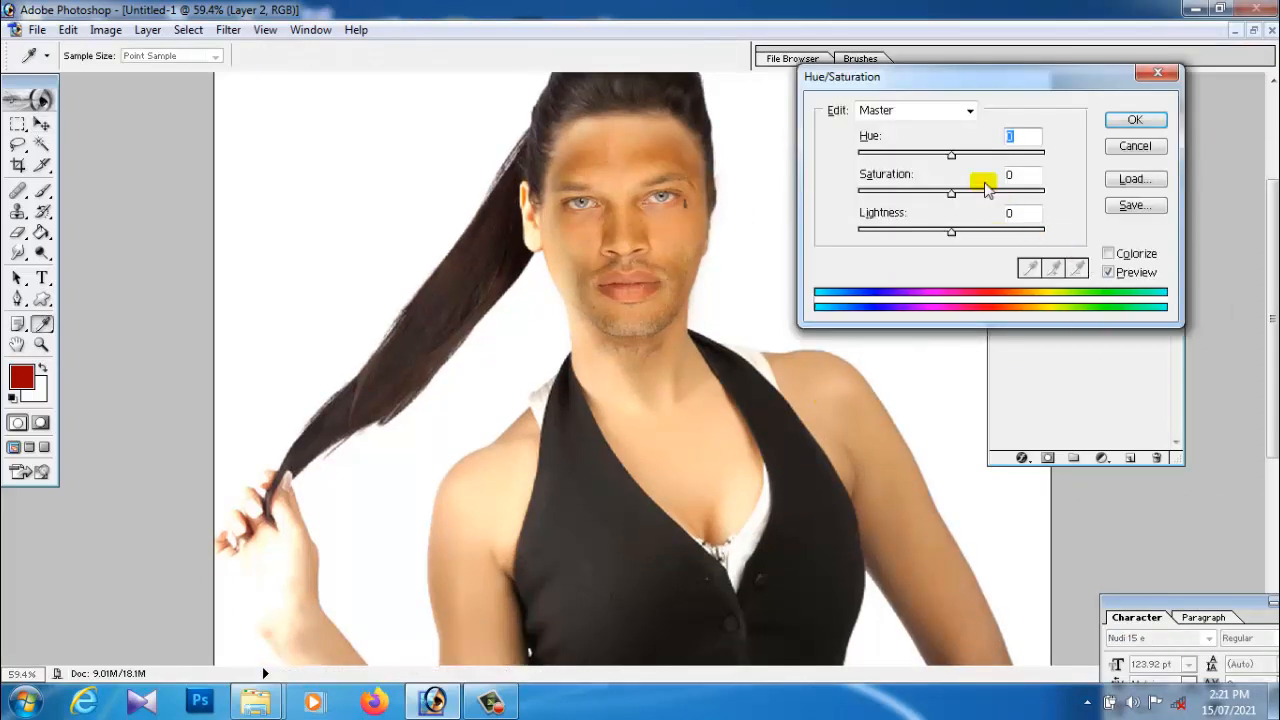
drag(955, 160, 952, 160)
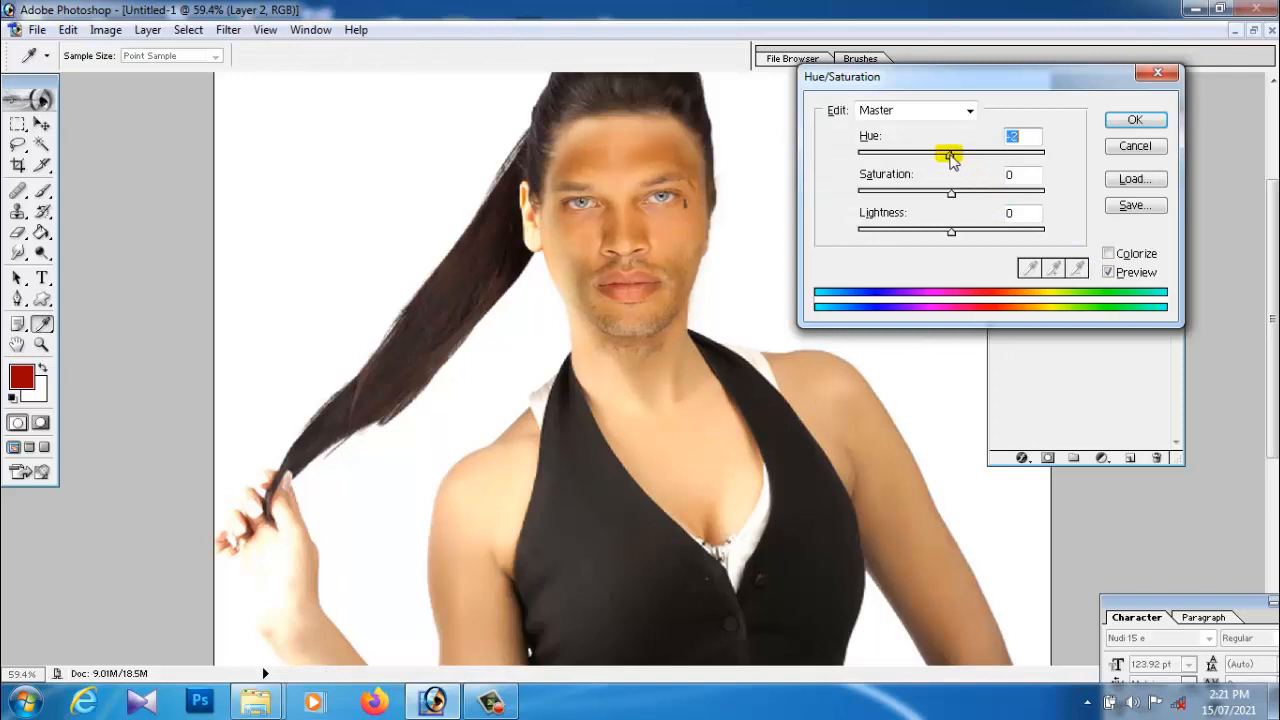
drag(951, 231, 950, 197)
text(0)
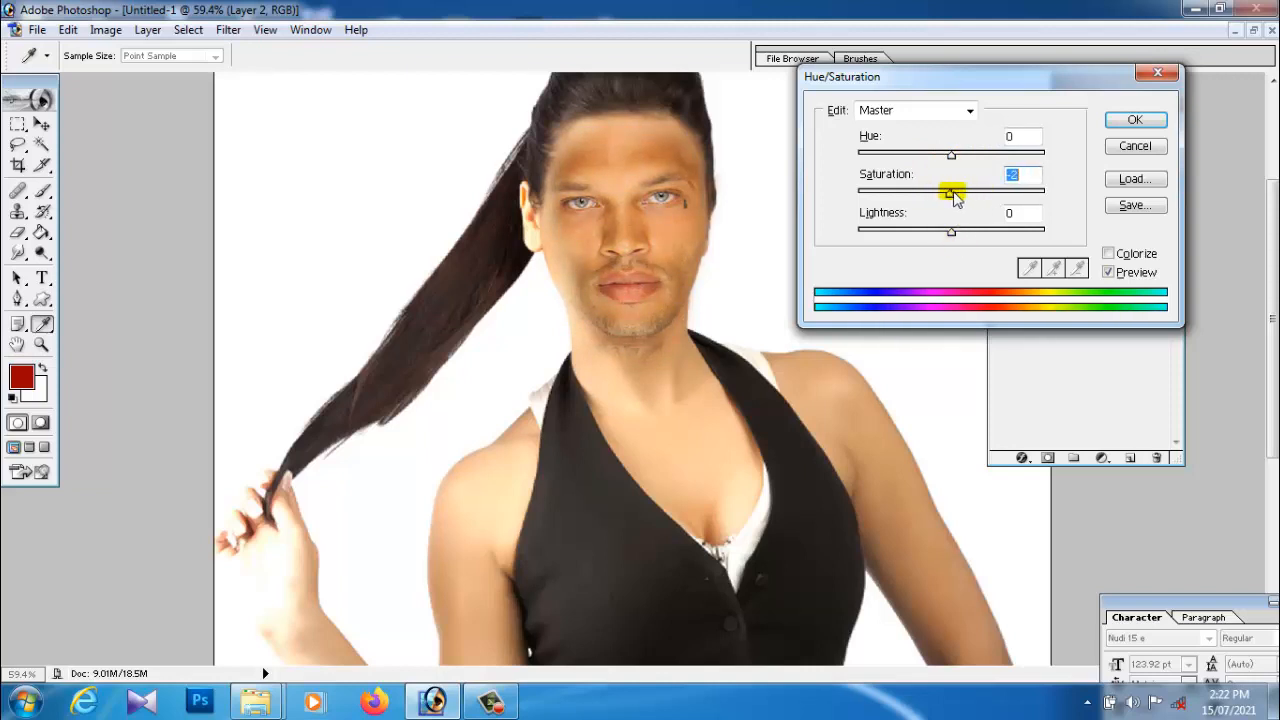
click(1134, 122)
key(v)
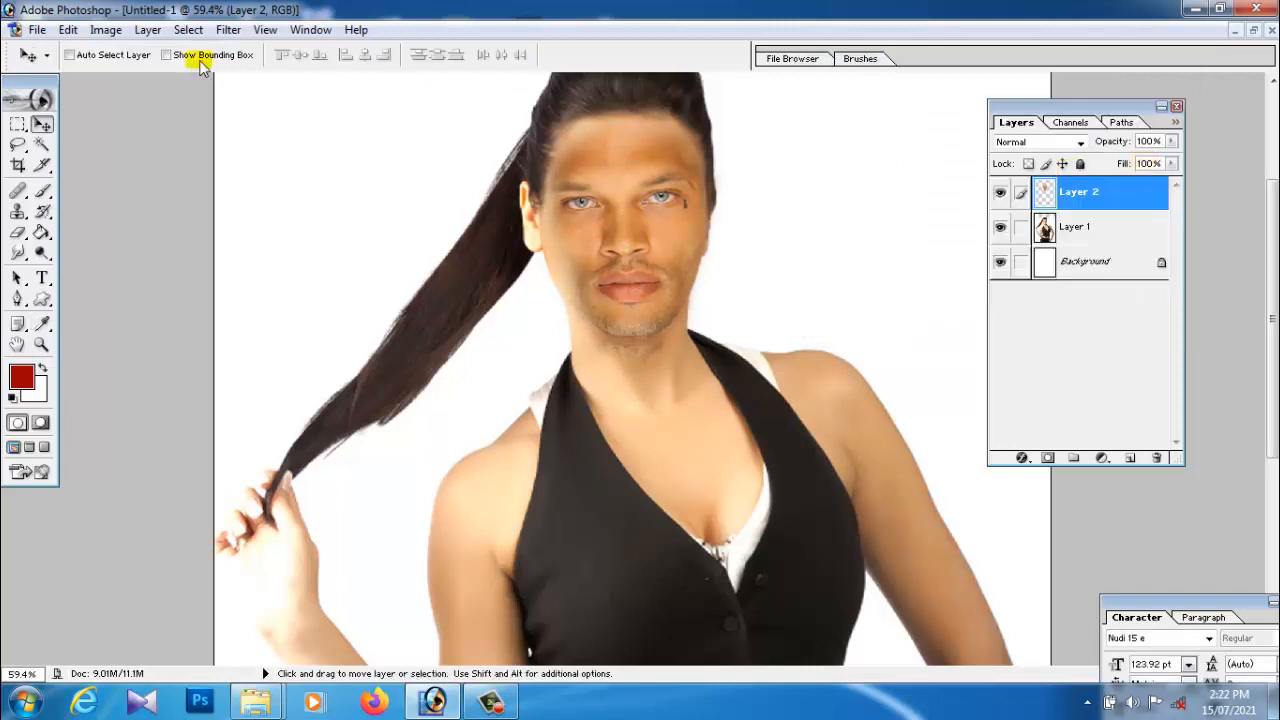
In Levels for the man's face, set the input levels to 31 and 223 and the output levels to 86 and 255.
click(106, 30)
mouse_move(224, 80)
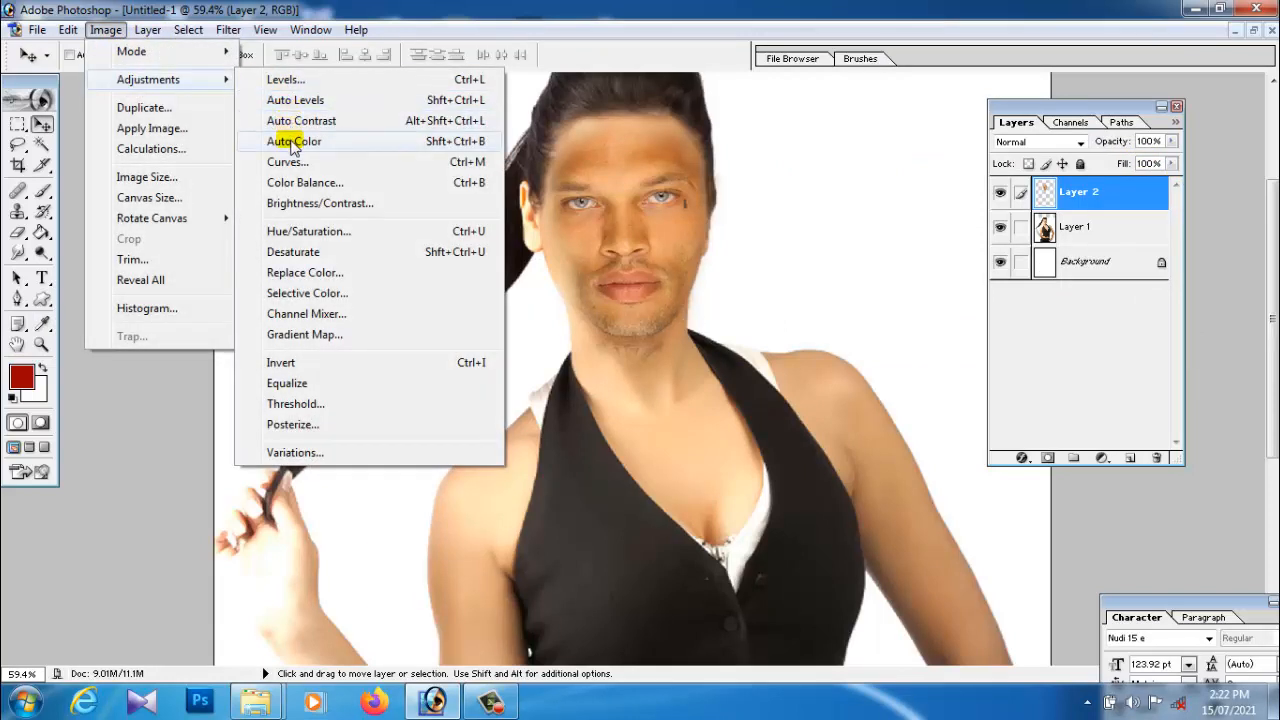
click(280, 80)
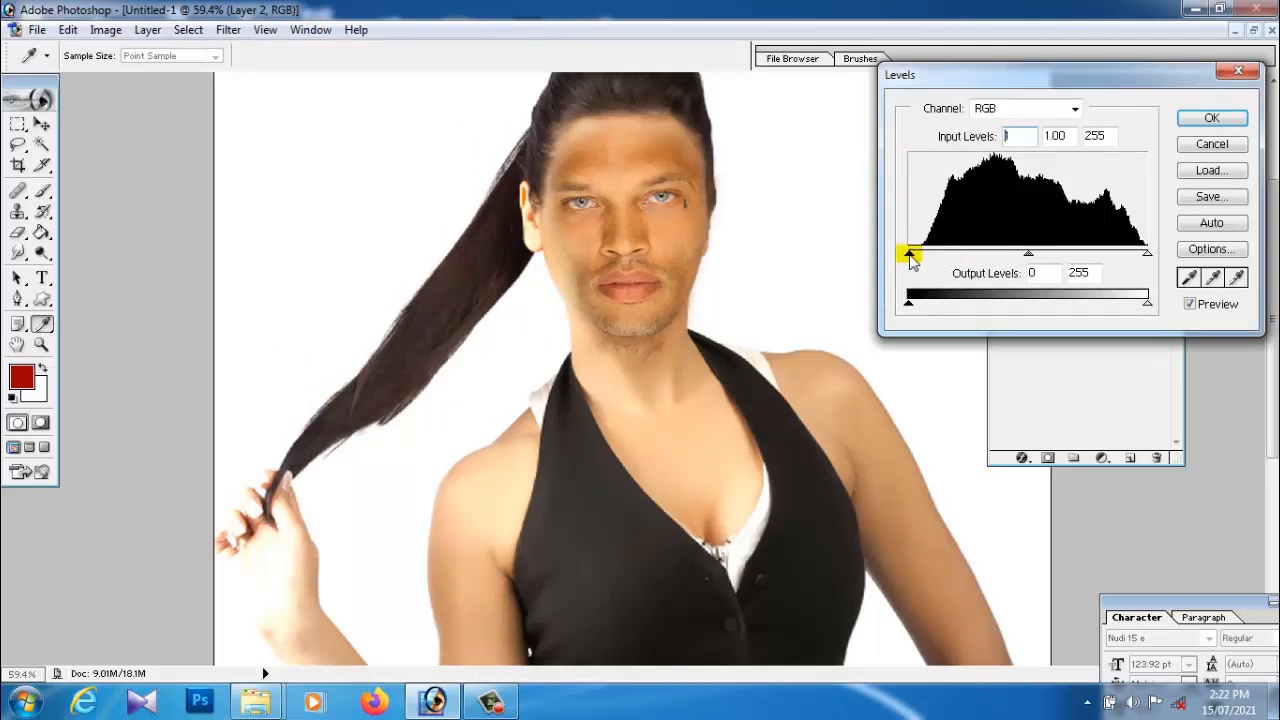
drag(910, 255, 936, 253)
drag(1147, 256, 1117, 254)
drag(1146, 304, 1129, 304)
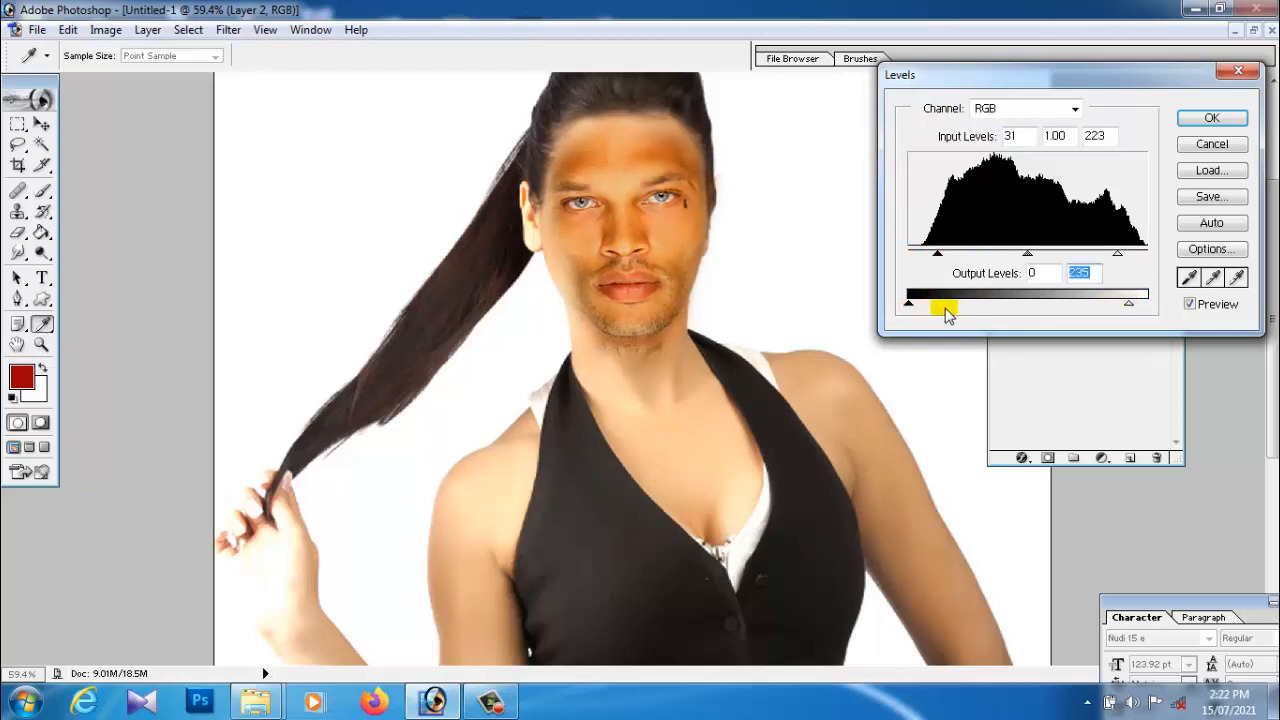
drag(909, 304, 969, 306)
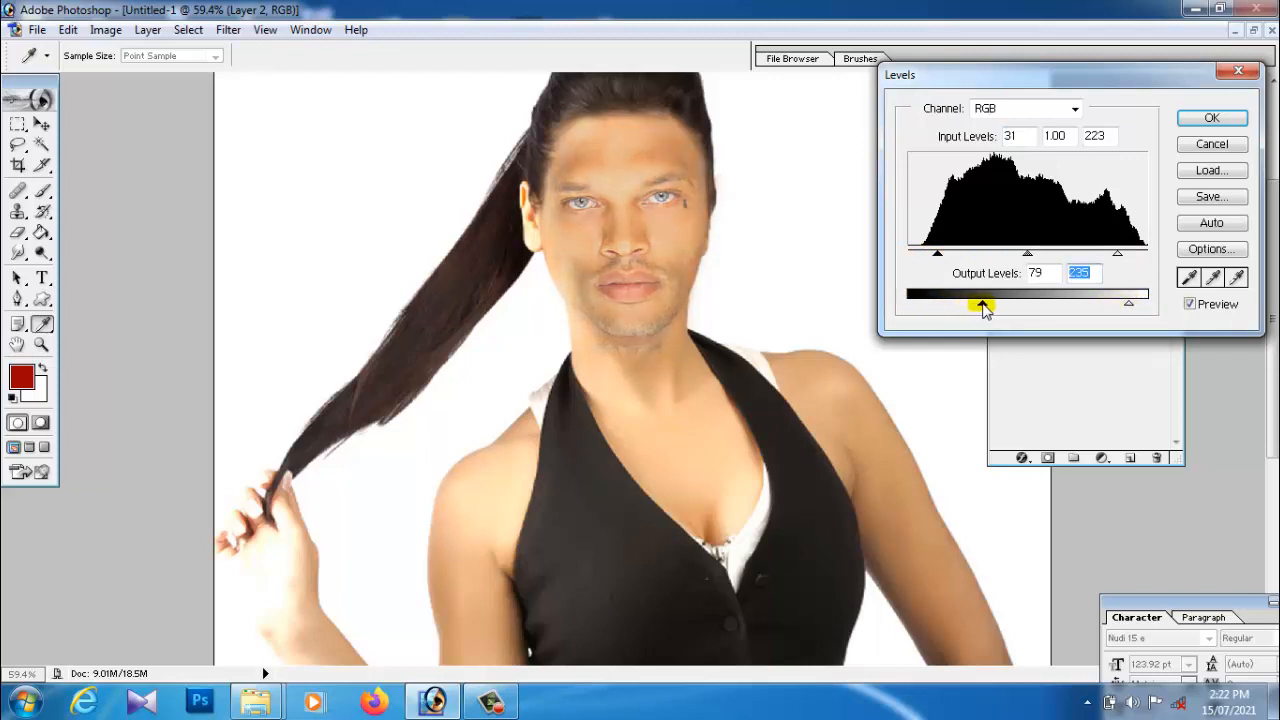
drag(995, 308, 989, 306)
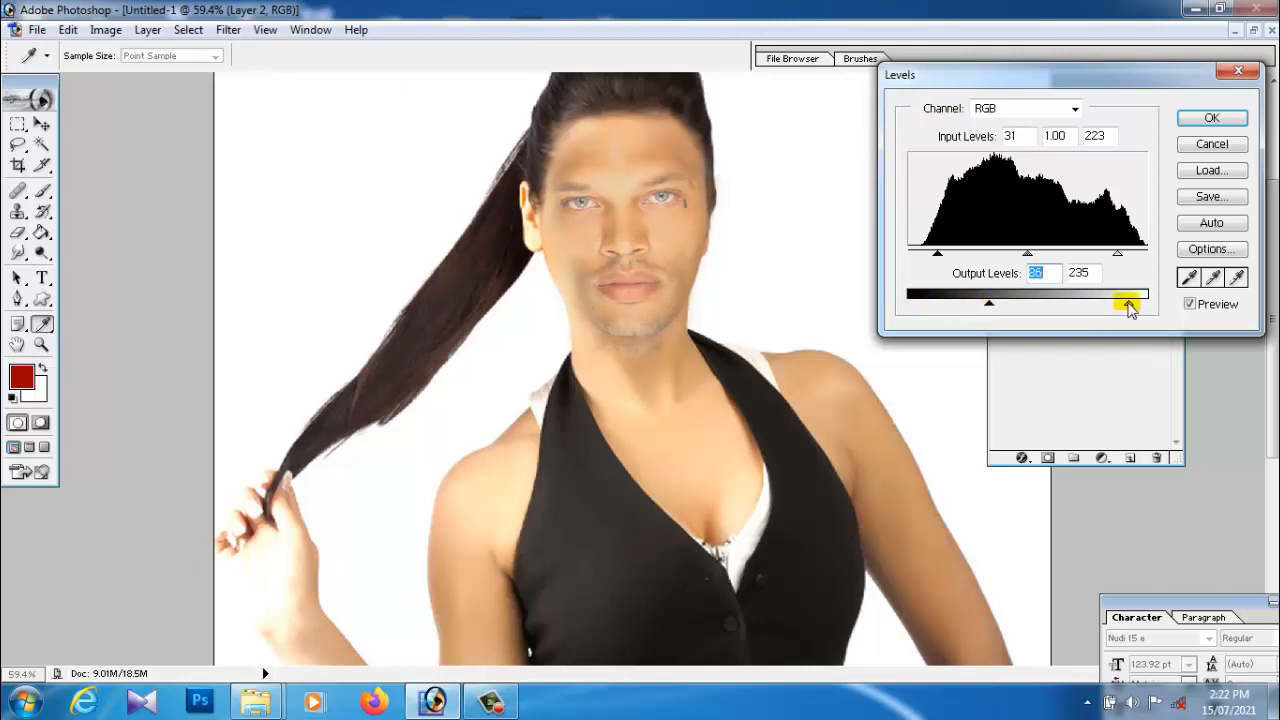
mouse_move(1128, 304)
mouse_down()
mouse_move(1112, 304)
mouse_move(1140, 304)
mouse_up()
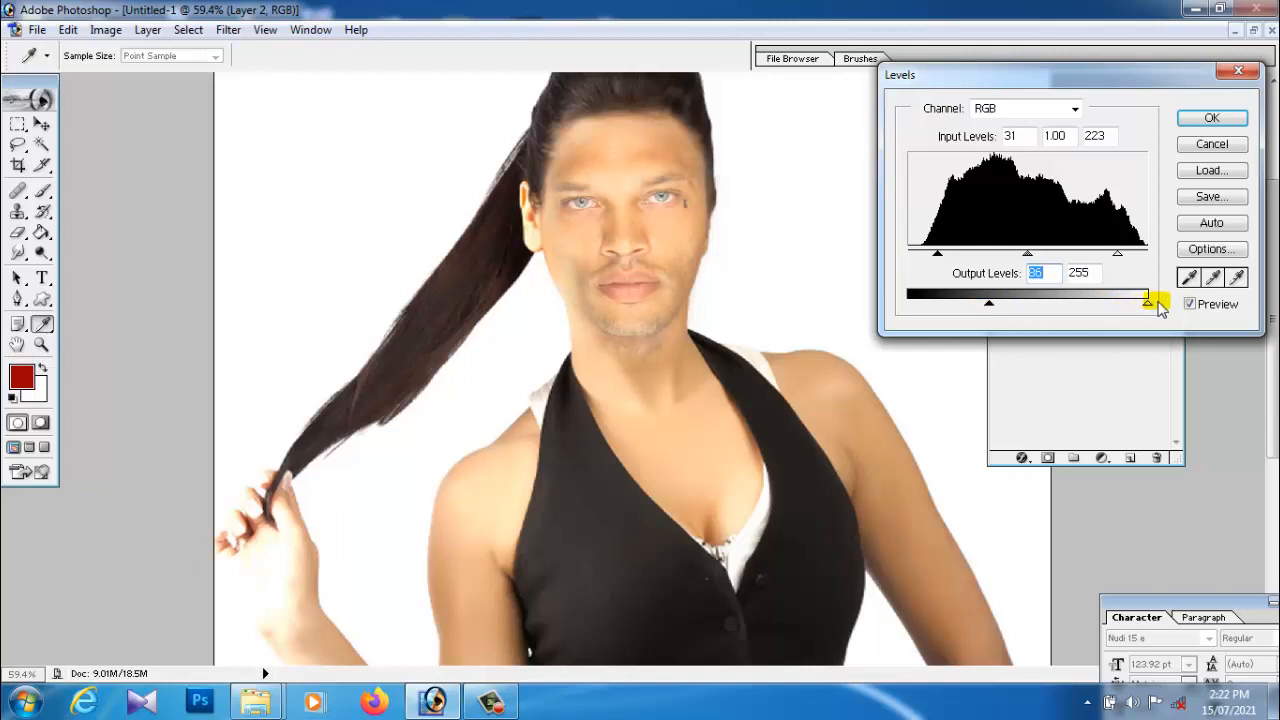
click(1158, 305)
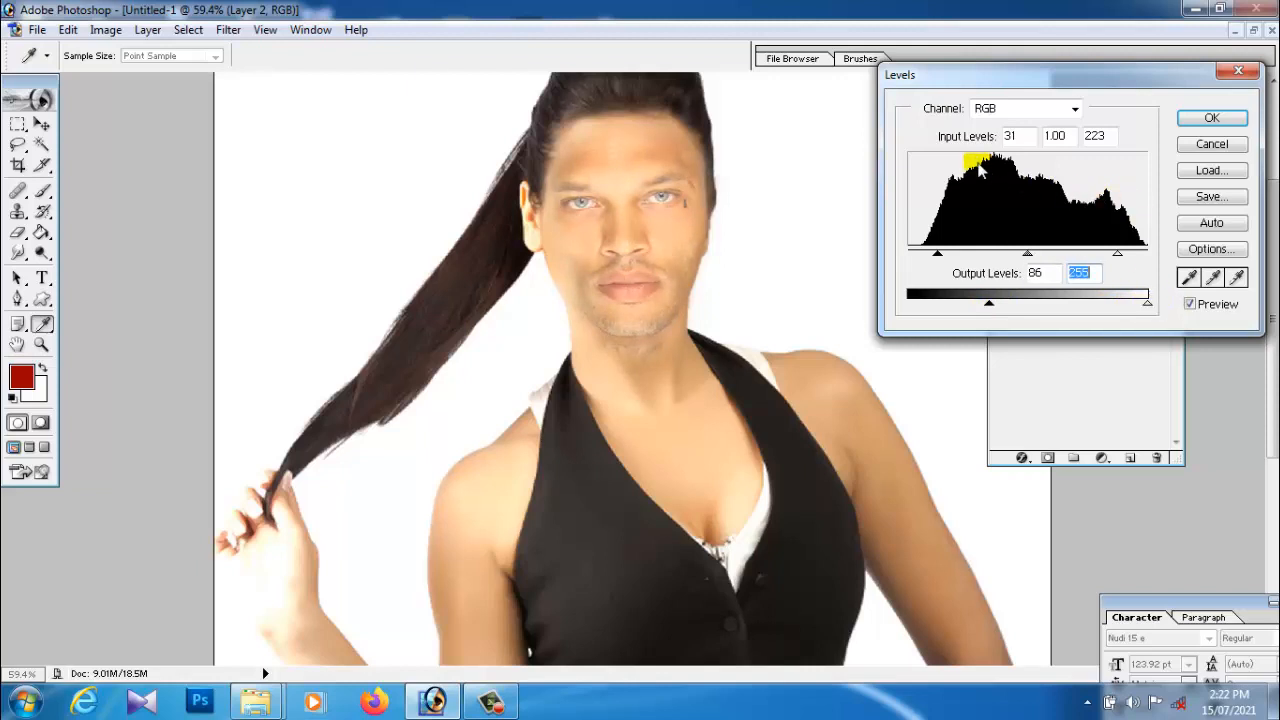
Lower the Levels input black point to 17 and the white point to about 216, and apply the adjustment.
drag(938, 262, 922, 258)
click(924, 253)
mouse_move(1118, 256)
mouse_down()
mouse_move(1130, 254)
mouse_move(1117, 256)
mouse_up()
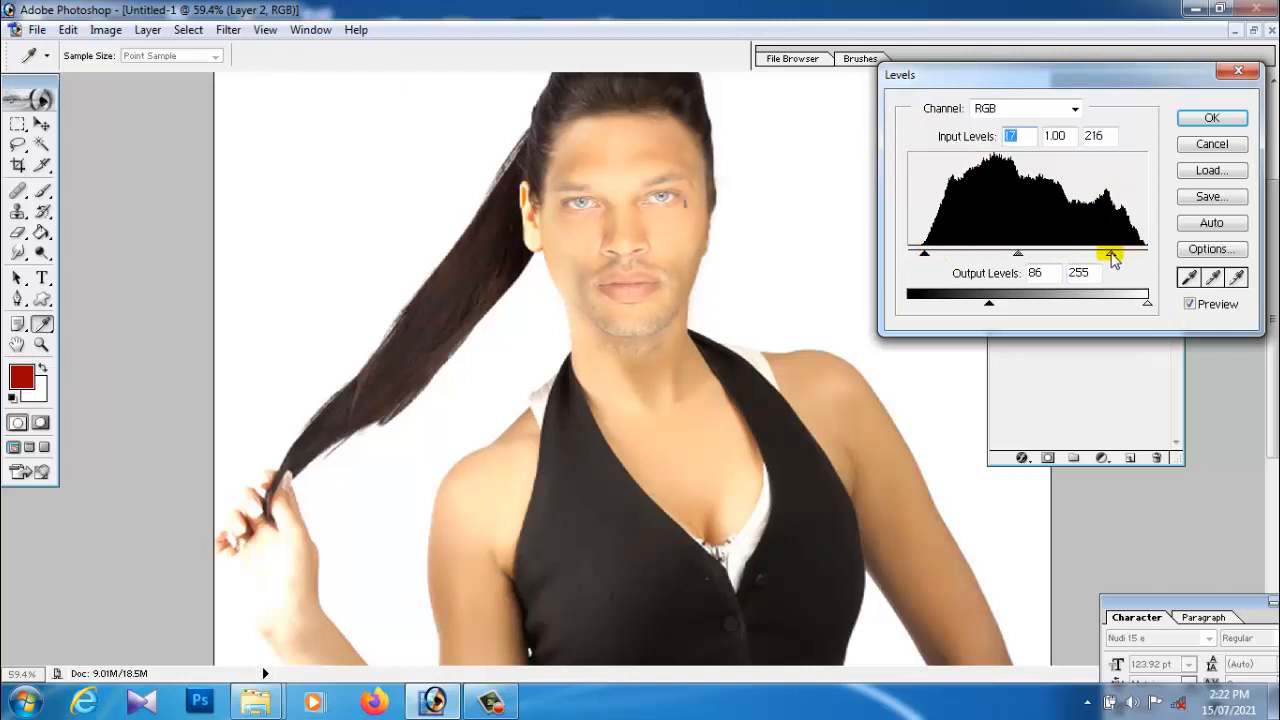
click(1116, 255)
click(1205, 117)
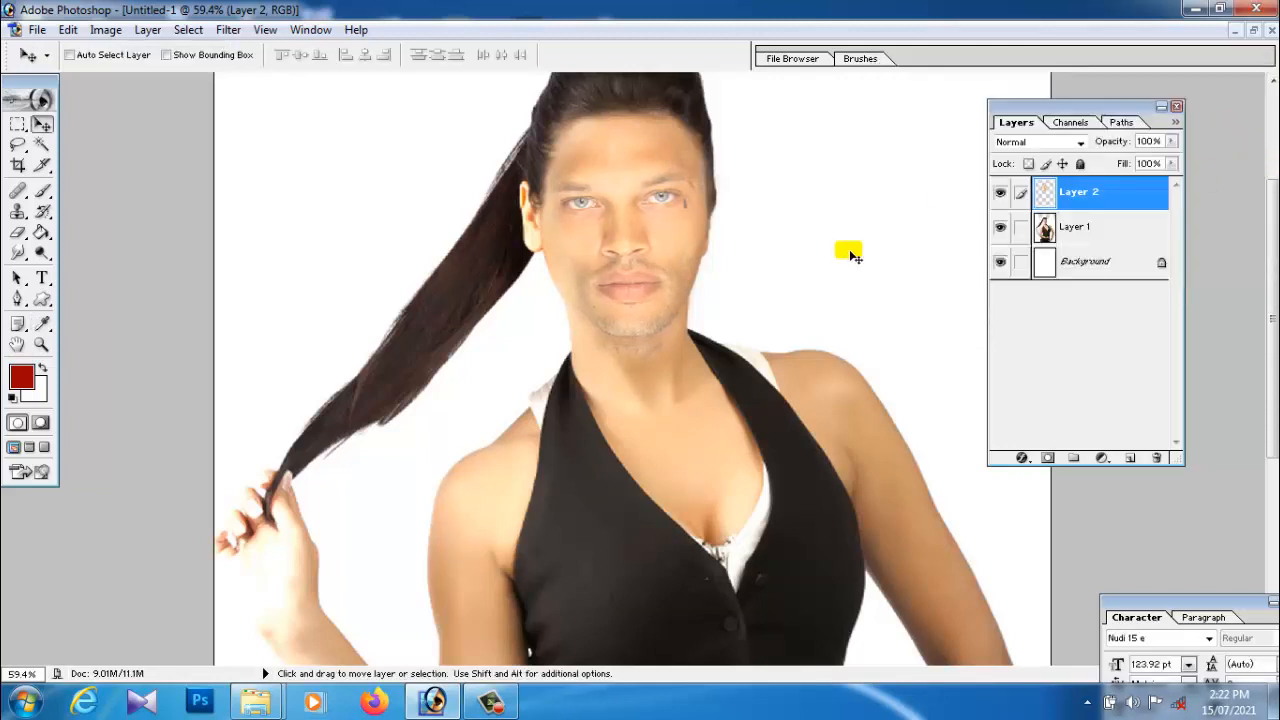
Try the Auto Color and Auto Levels adjustments on the man's face on Layer 2.
key(ctrl+0)
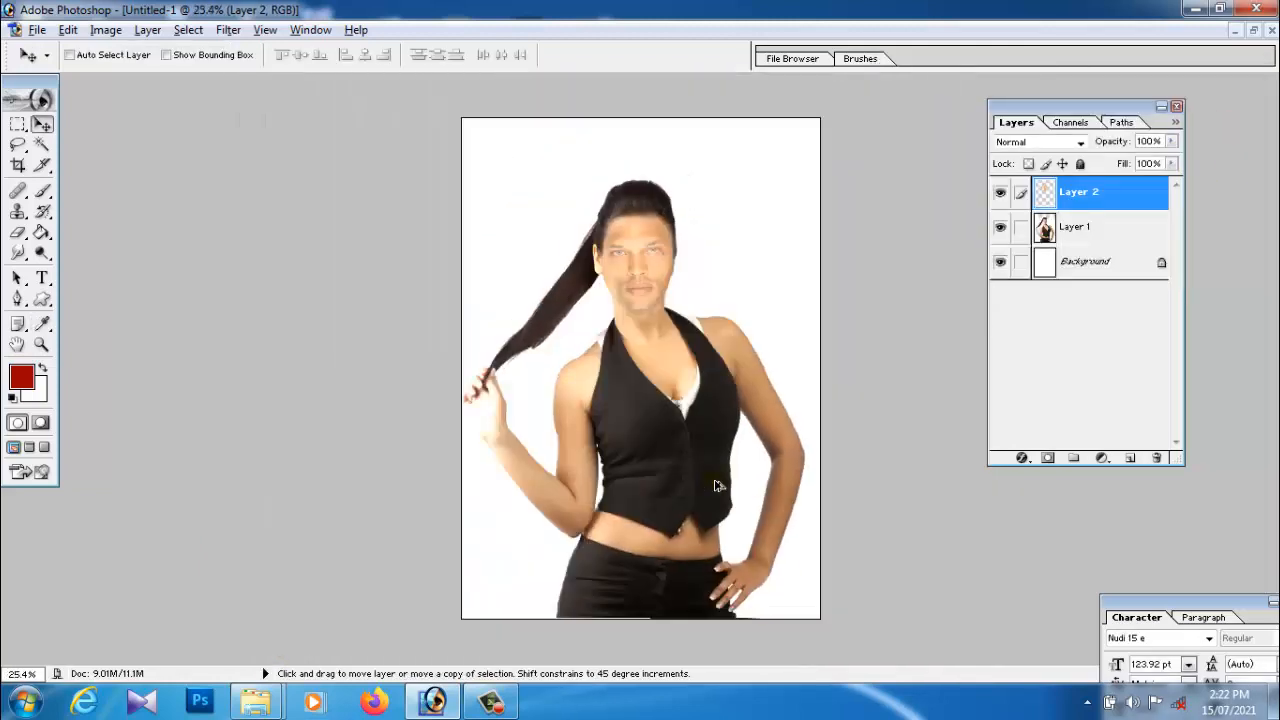
scroll(717, 485, up, 3)
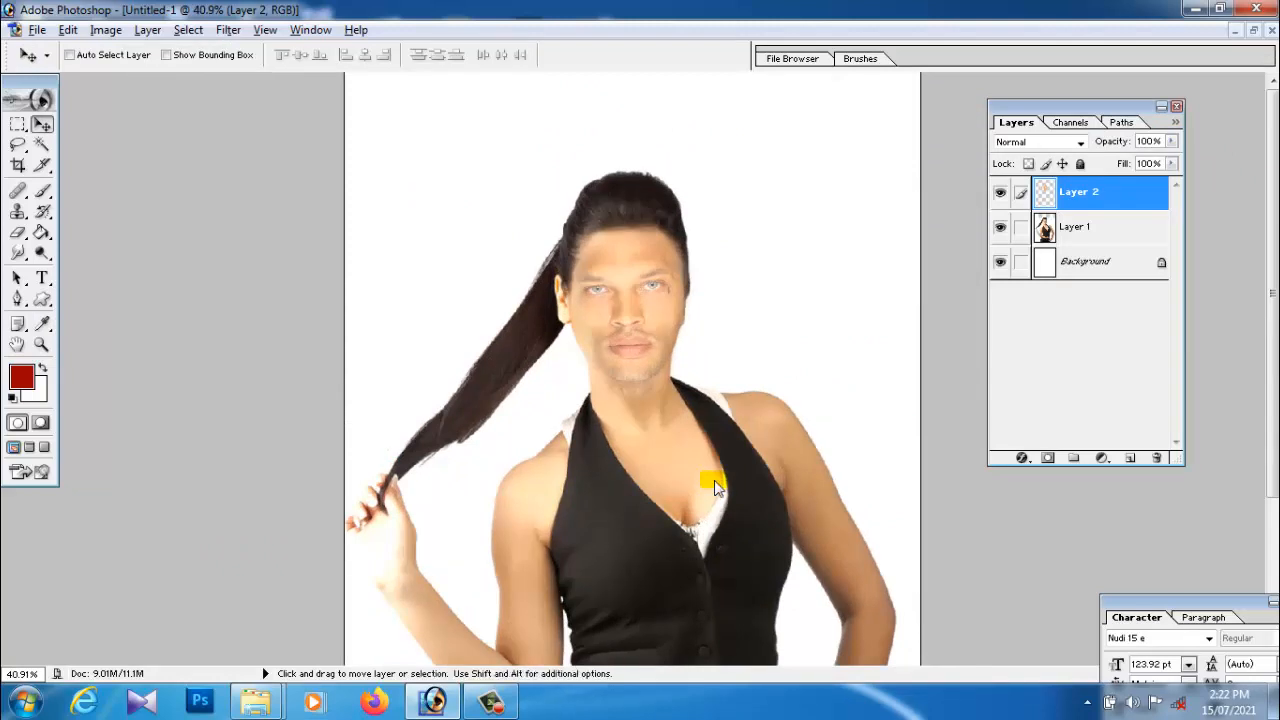
scroll(717, 485, down, 3)
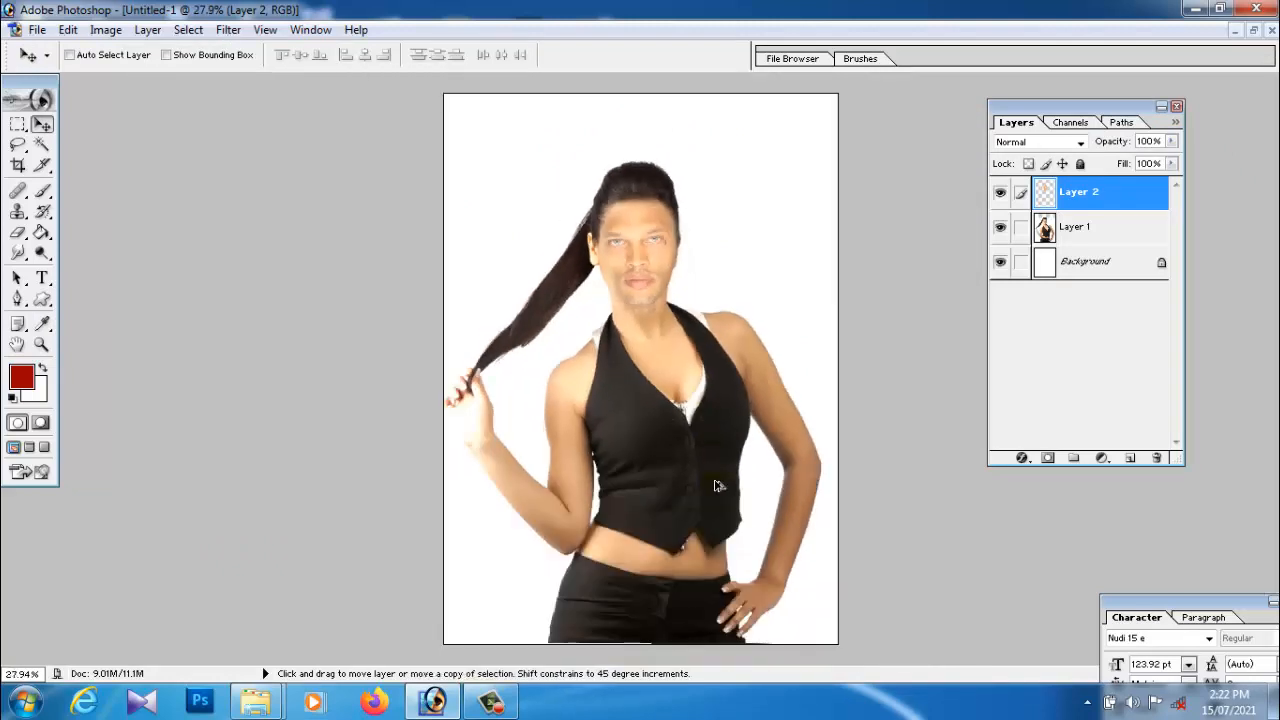
scroll(717, 485, up, 2)
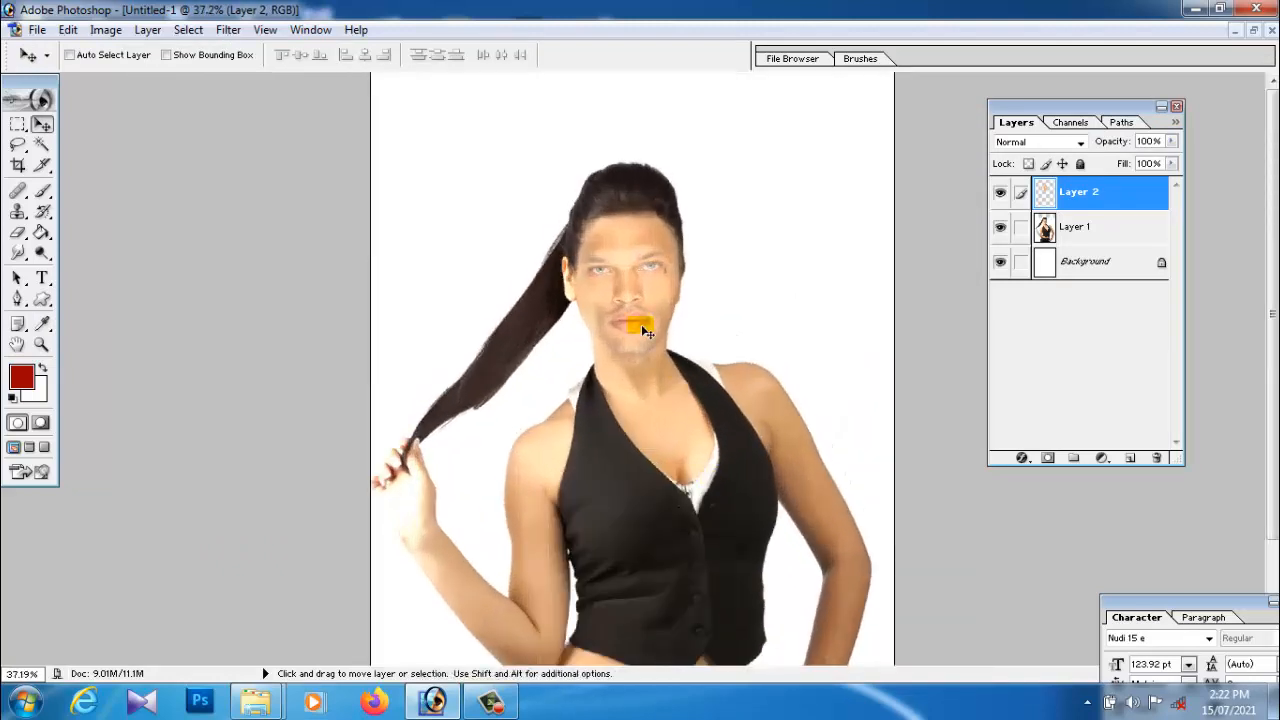
scroll(717, 485, up, 3)
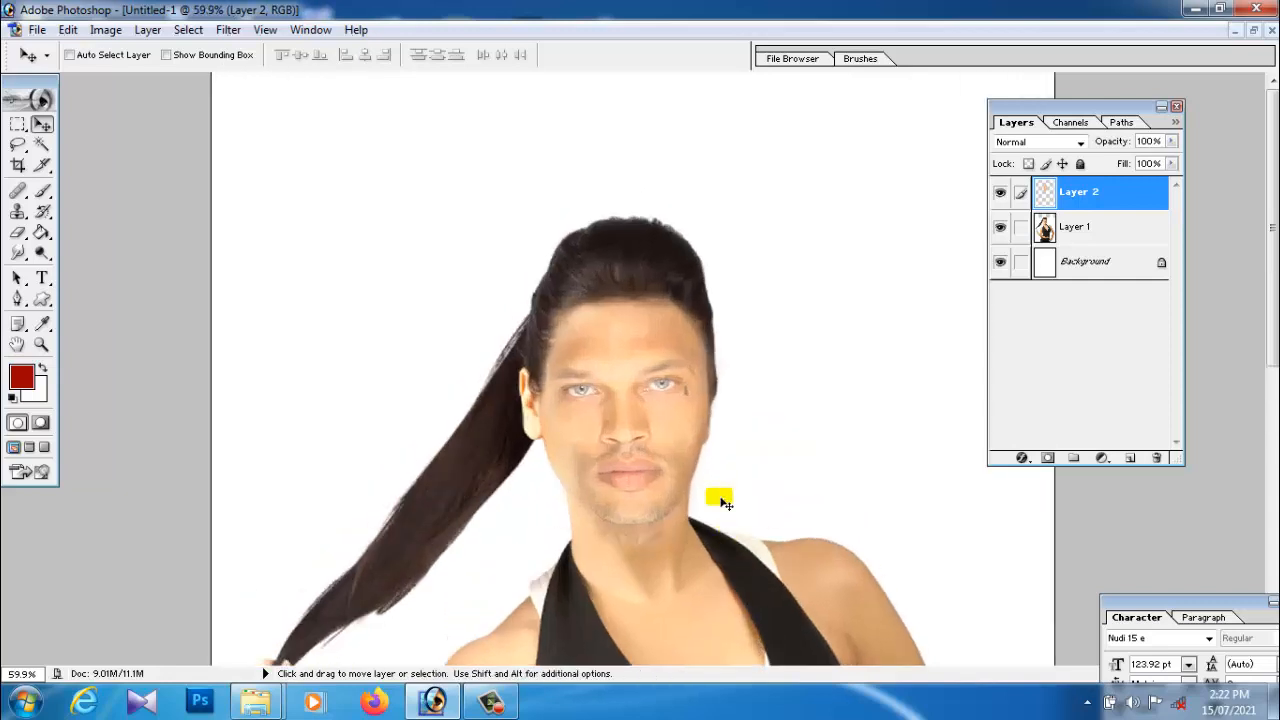
click(107, 30)
mouse_move(148, 79)
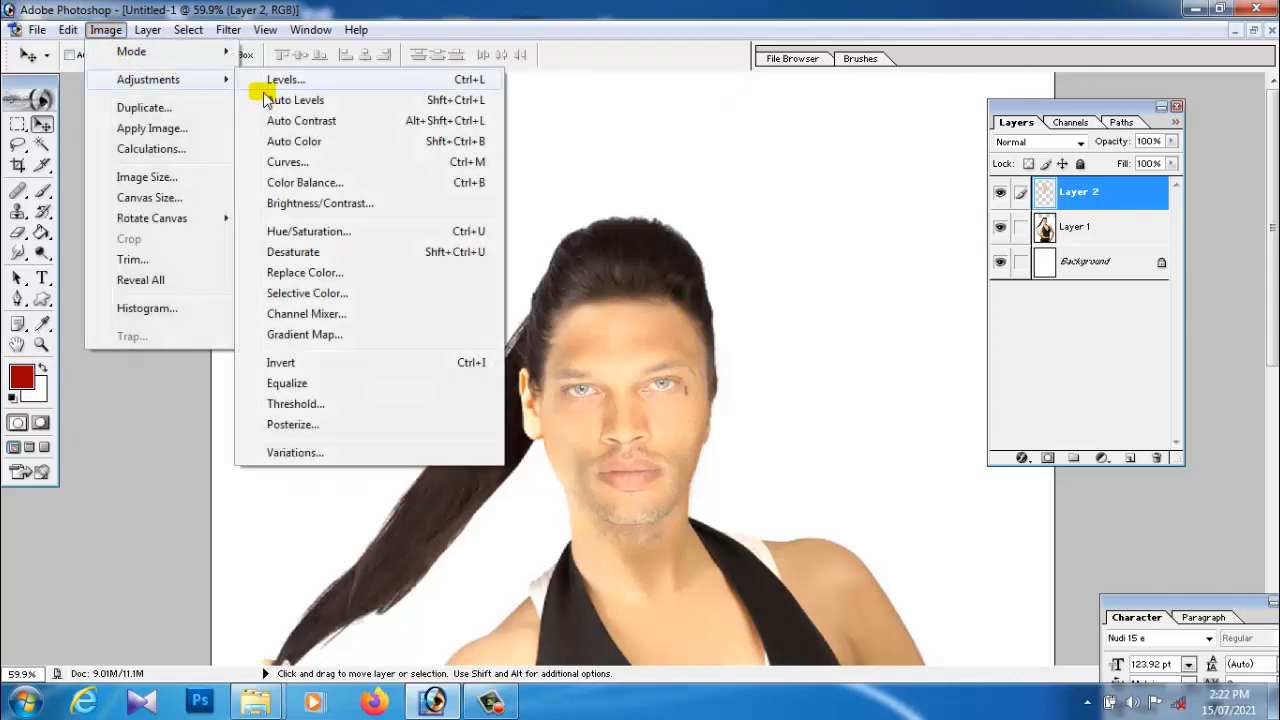
click(305, 146)
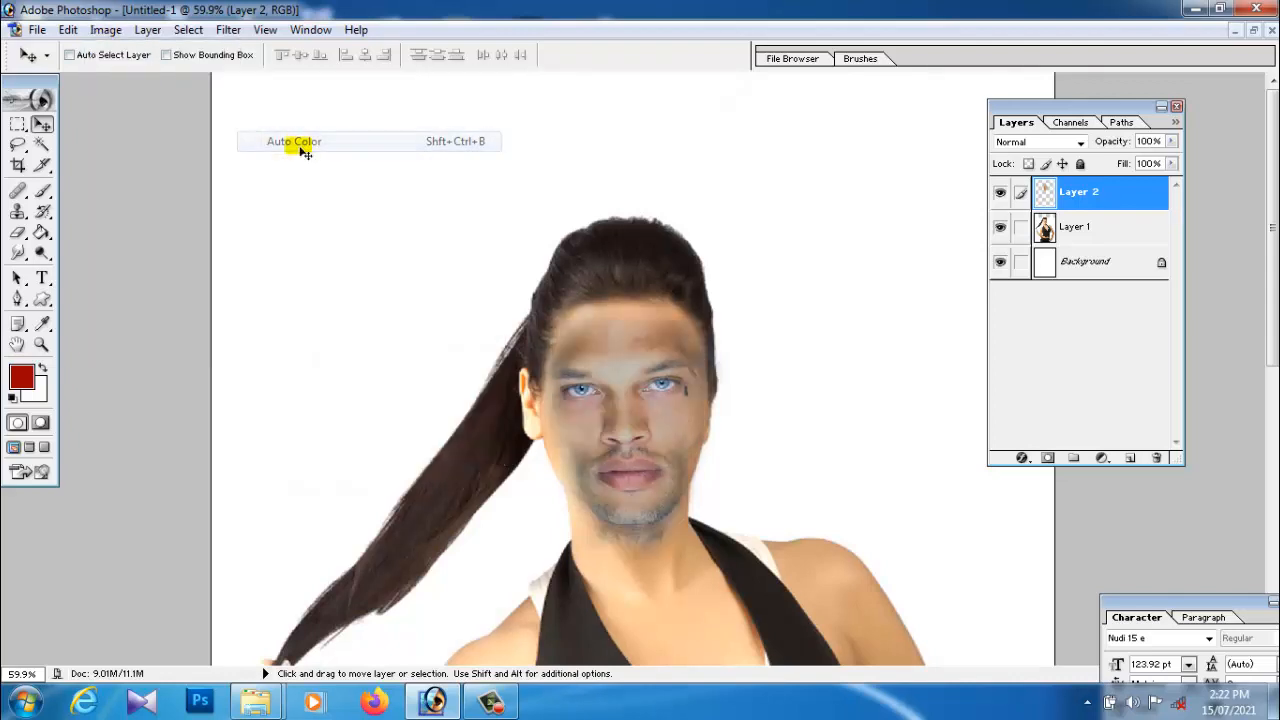
click(107, 30)
mouse_move(148, 79)
click(287, 100)
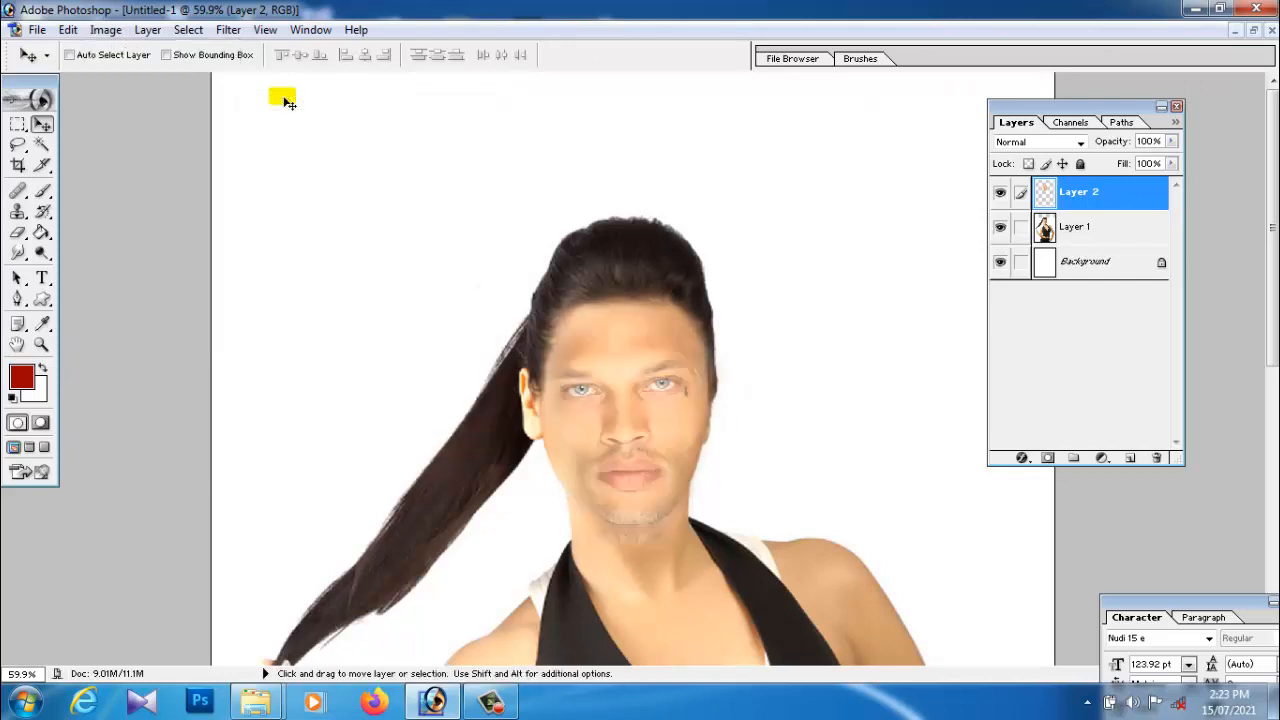
Try a Darker midtones variation of the man's face in Variations, starting again from the original, and cancel it.
click(106, 30)
mouse_move(148, 79)
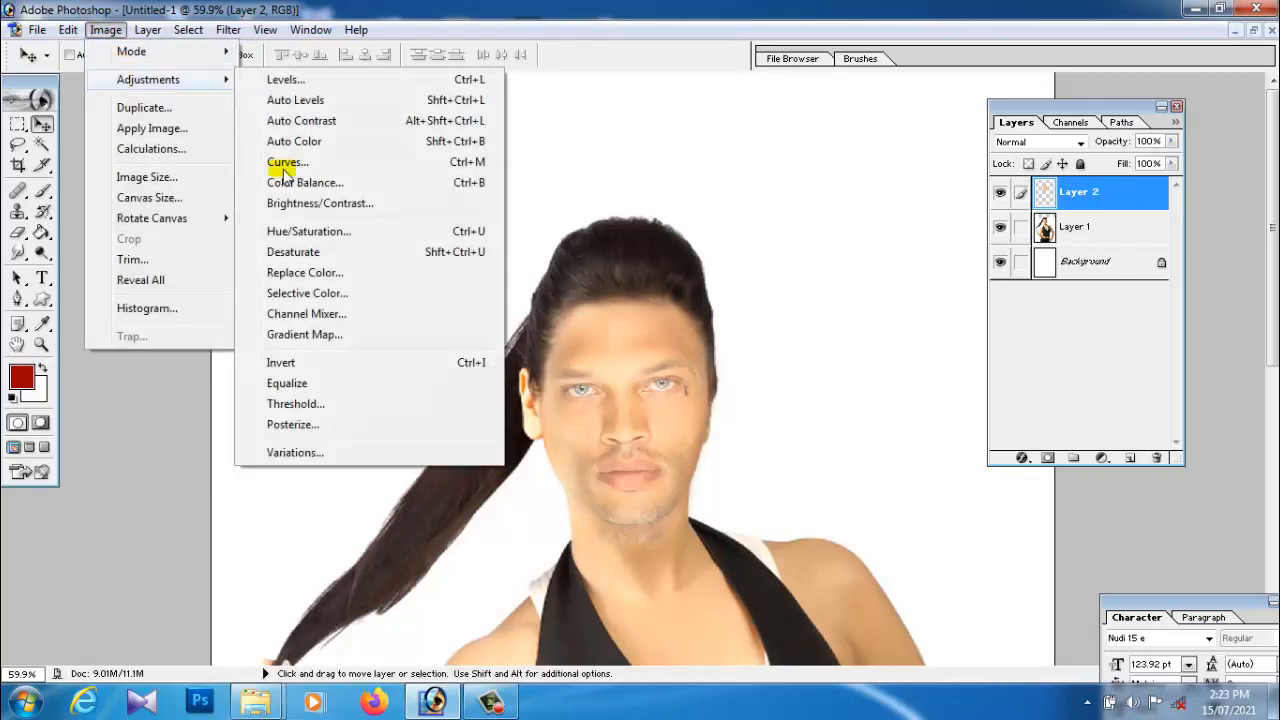
click(303, 455)
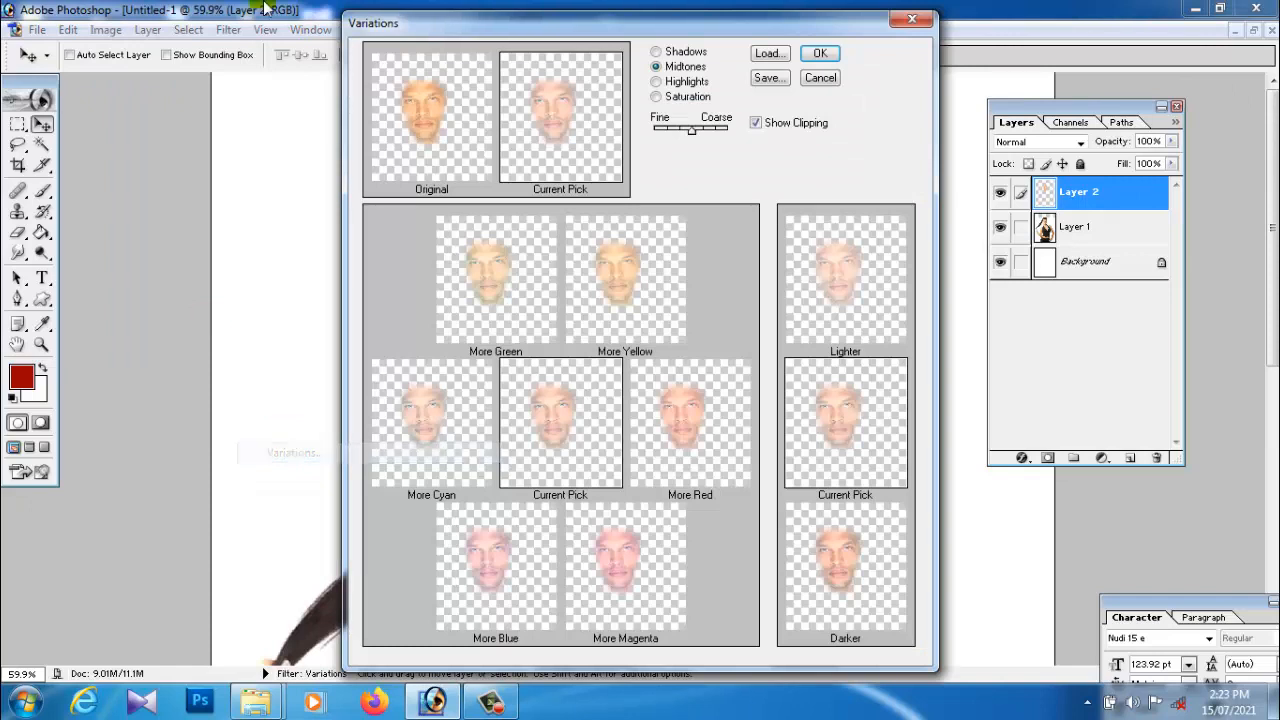
click(451, 145)
click(845, 606)
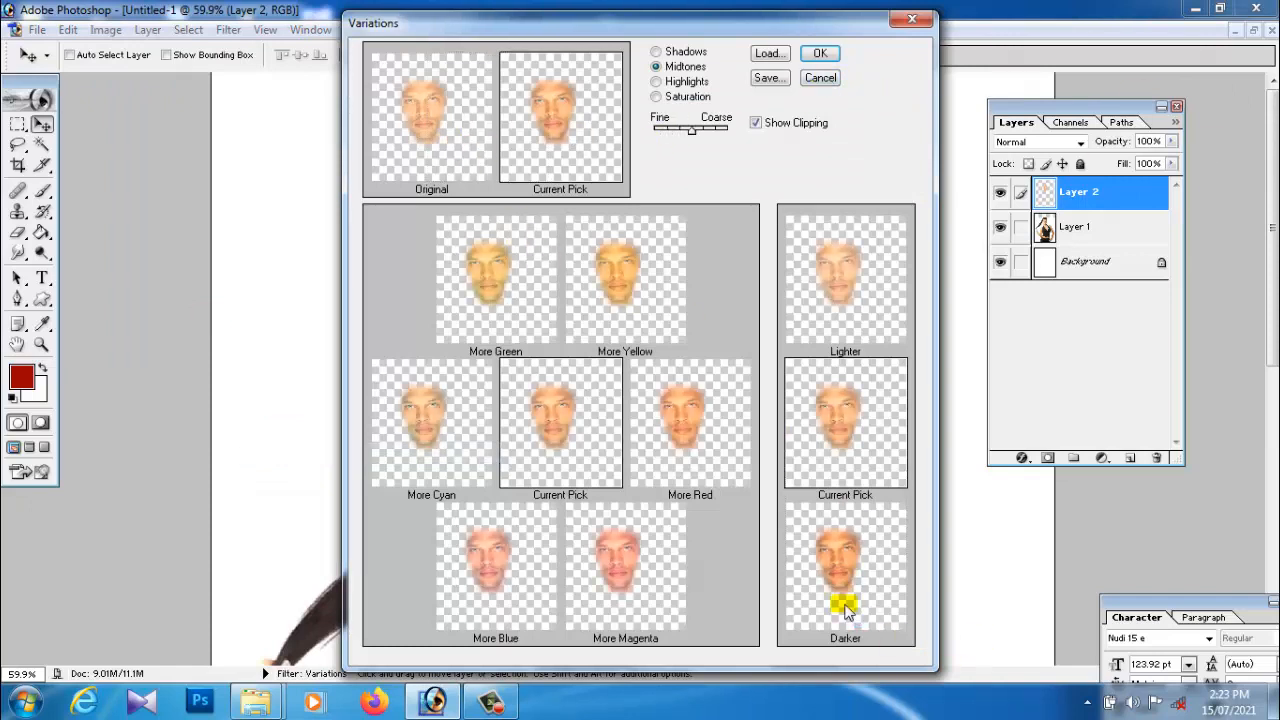
click(833, 80)
key(ctrl+z)
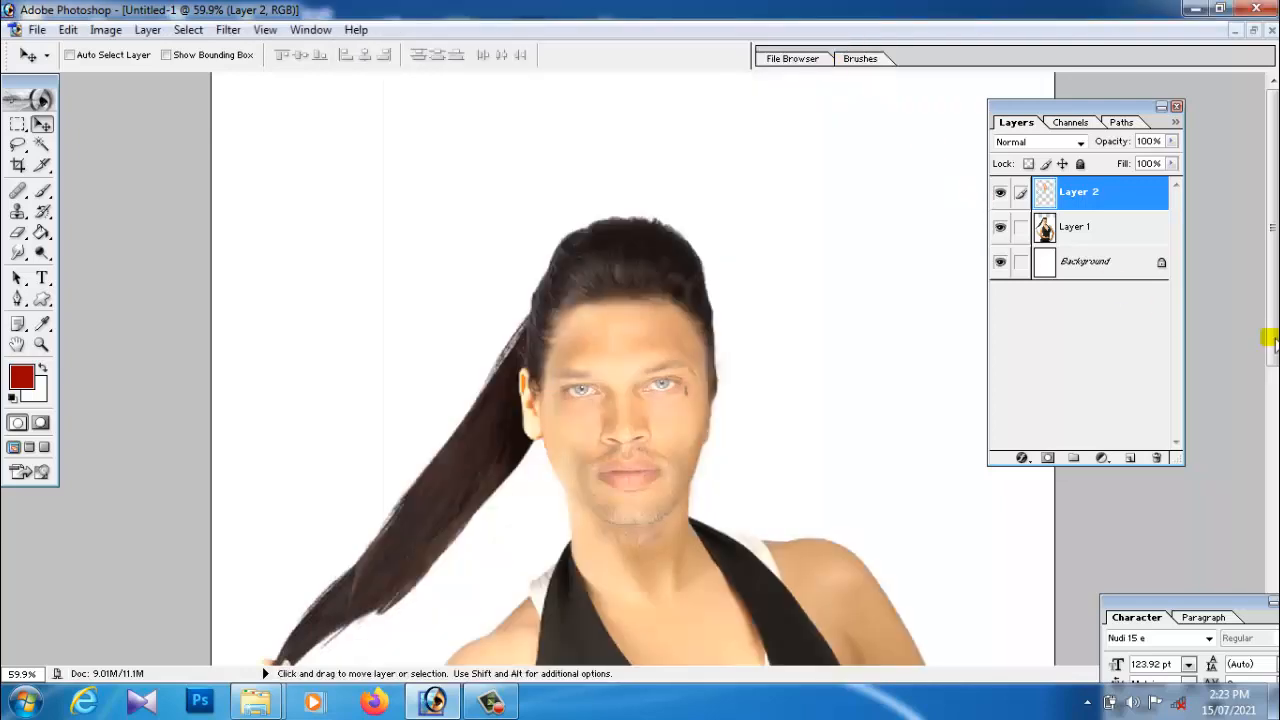
Try Hue/Saturation on the man's face on Layer 2 with saturation +4, and cancel it.
scroll(695, 487, down, 3)
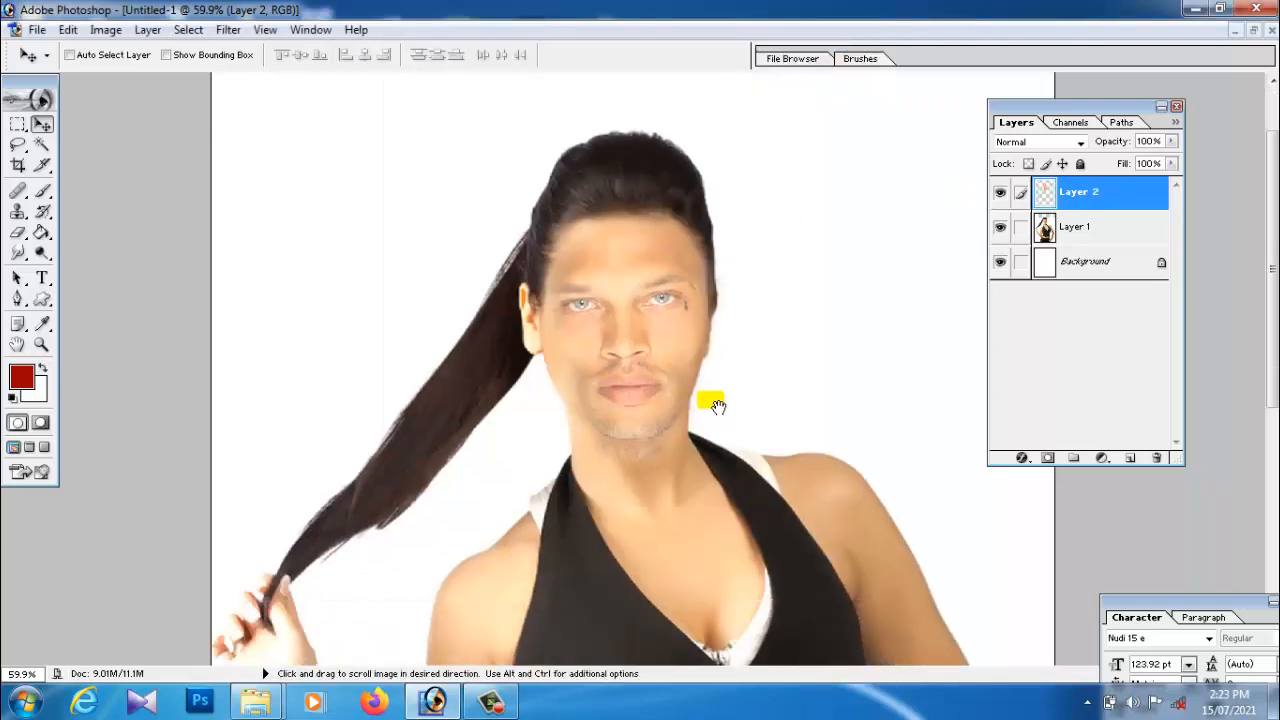
click(105, 29)
mouse_move(120, 82)
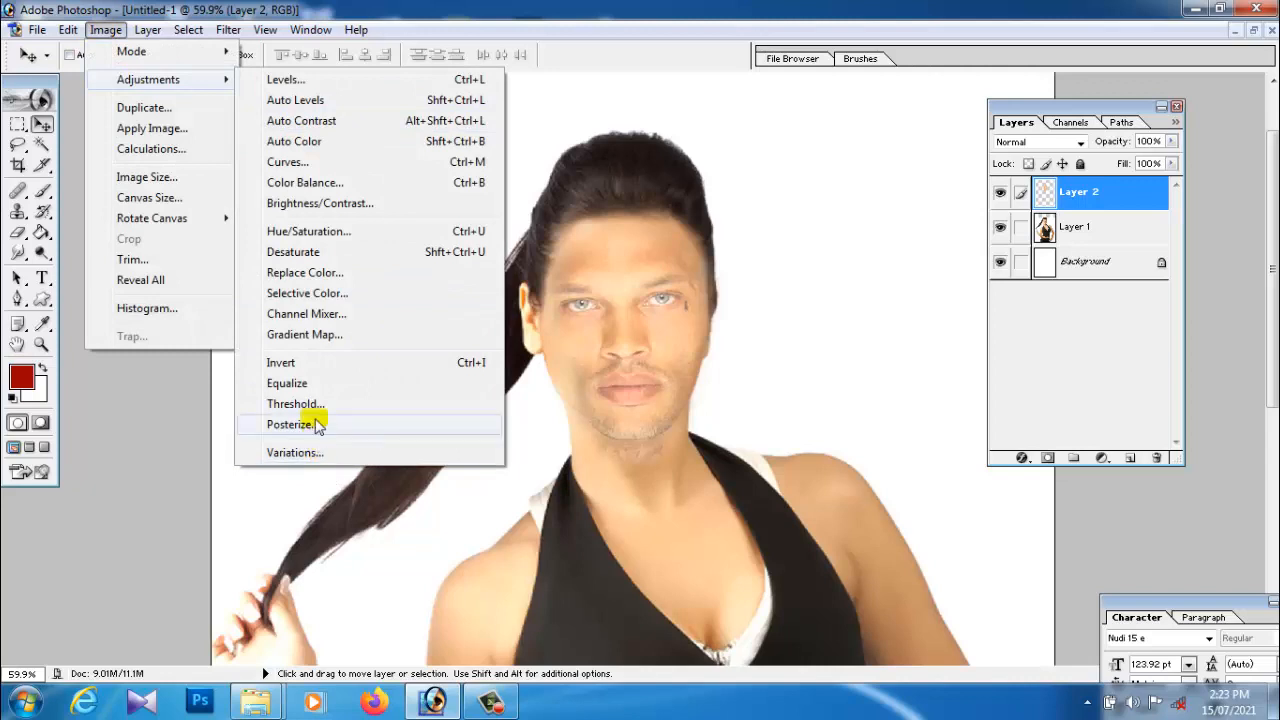
click(322, 231)
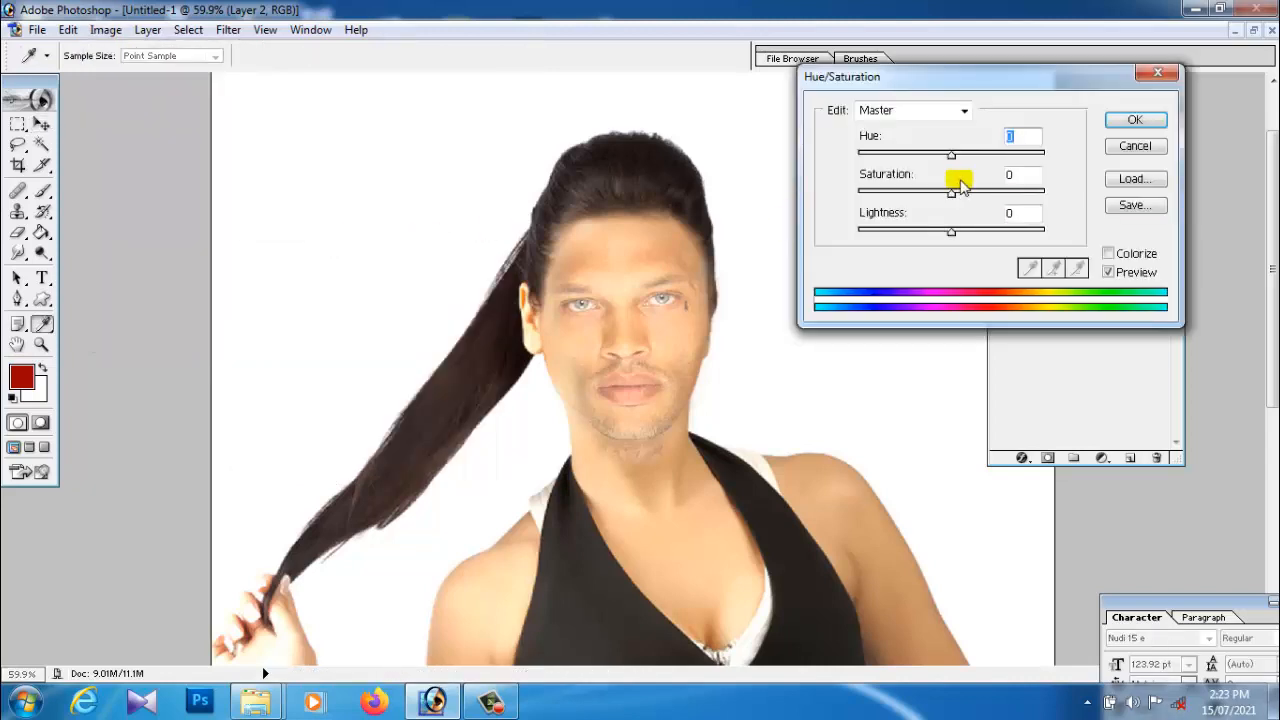
drag(951, 156, 951, 194)
mouse_move(951, 232)
mouse_down()
mouse_move(966, 240)
mouse_move(932, 237)
mouse_move(951, 232)
mouse_up()
drag(951, 156, 976, 203)
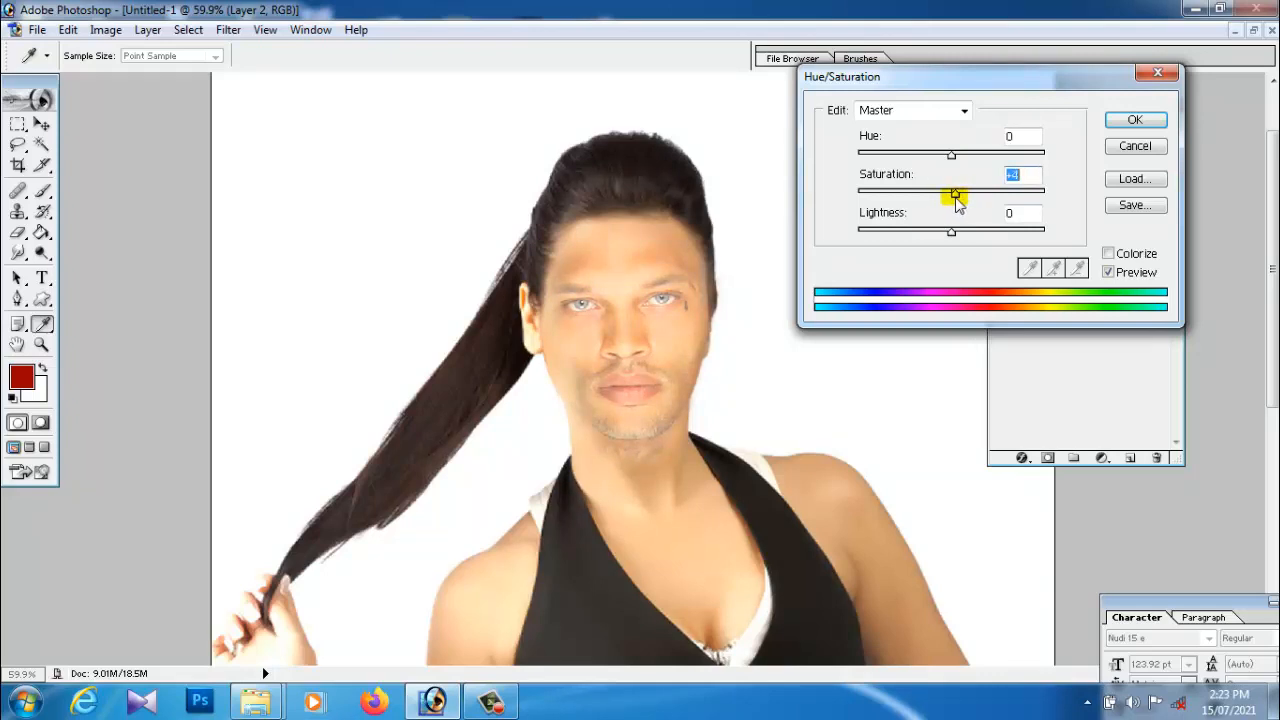
click(1128, 147)
Examine how the face's skin tone matches the neck and body, in the whole picture and close up.
key(v)
key(ctrl+0)
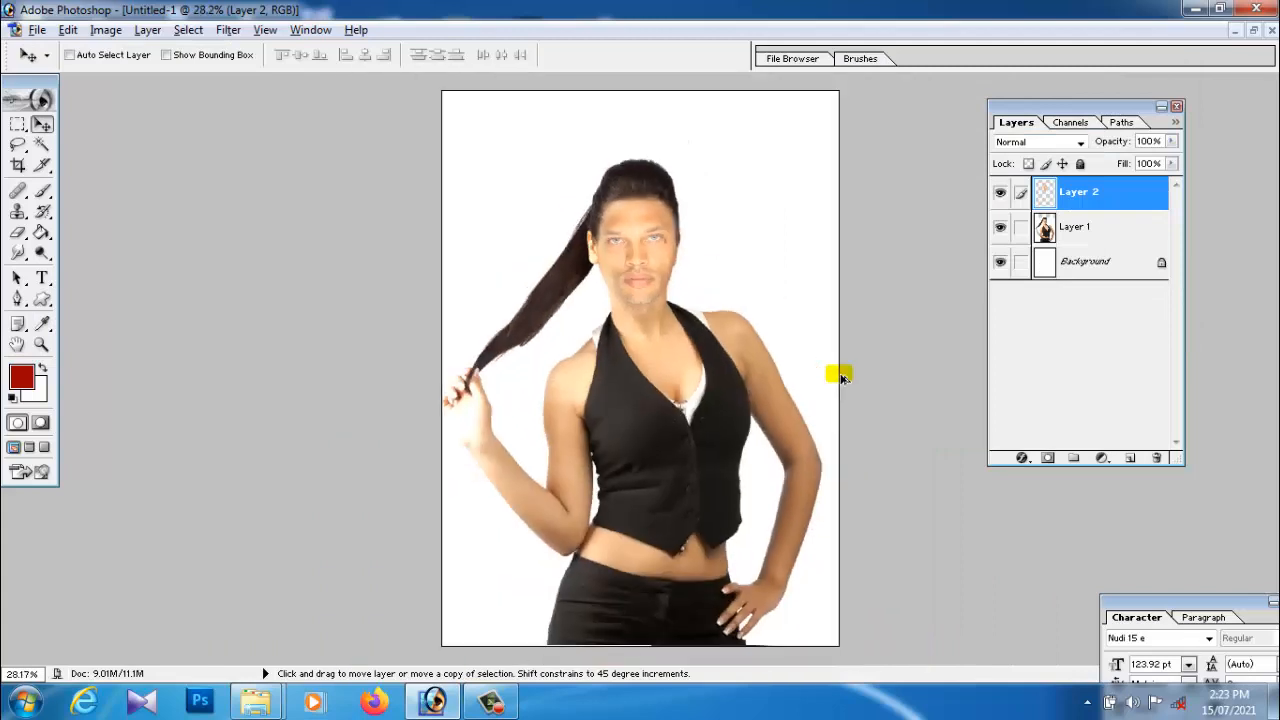
scroll(841, 377, down, 3)
scroll(841, 377, up, 9)
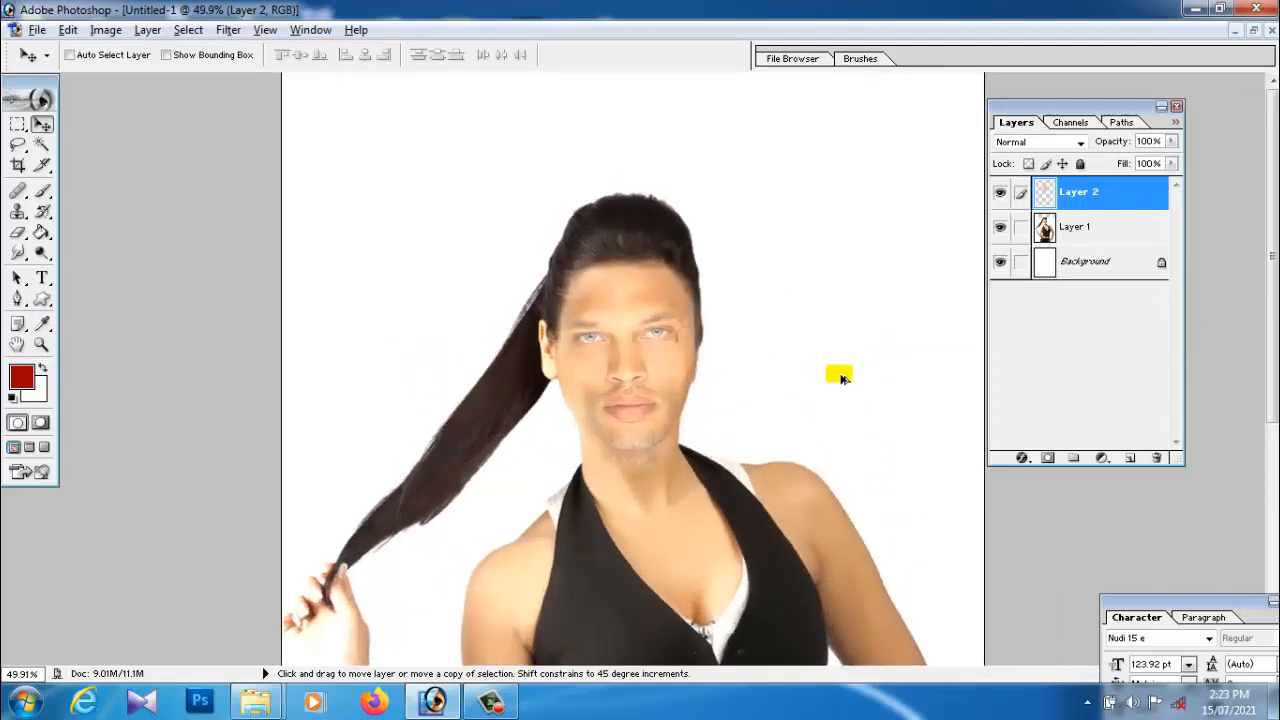
scroll(846, 330, down, 5)
scroll(840, 300, up, 2)
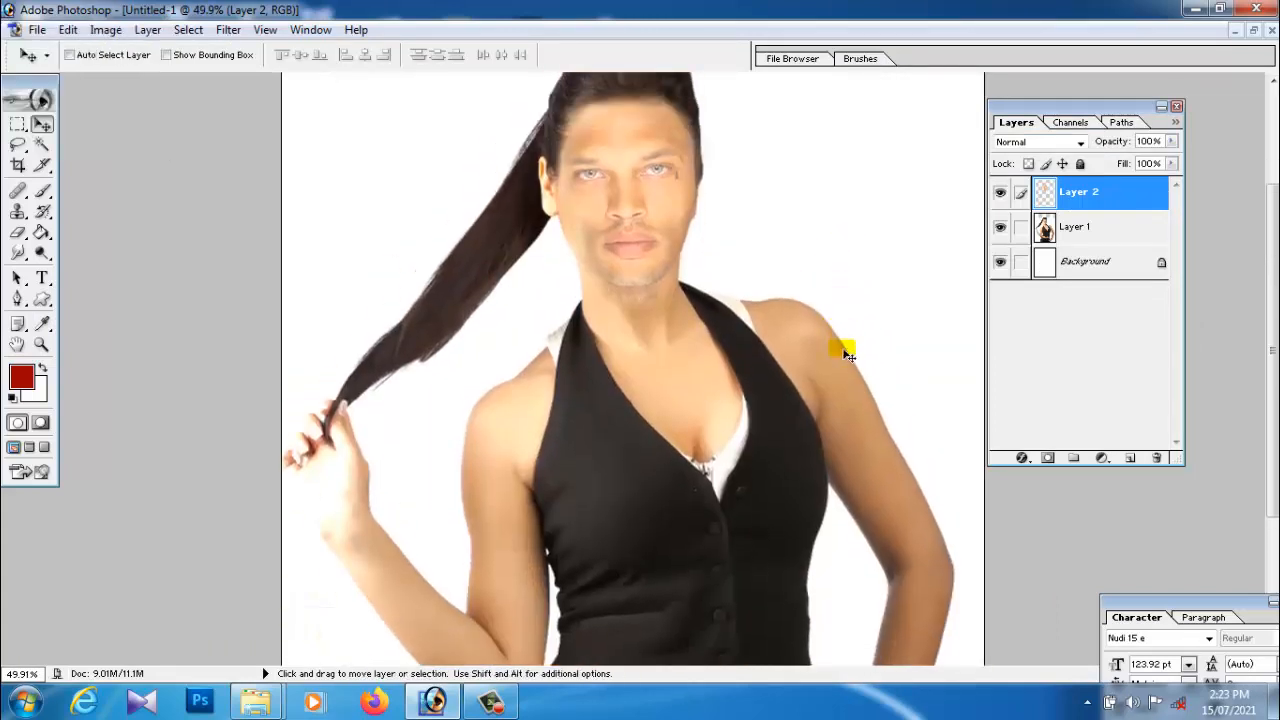
scroll(835, 352, up, 1)
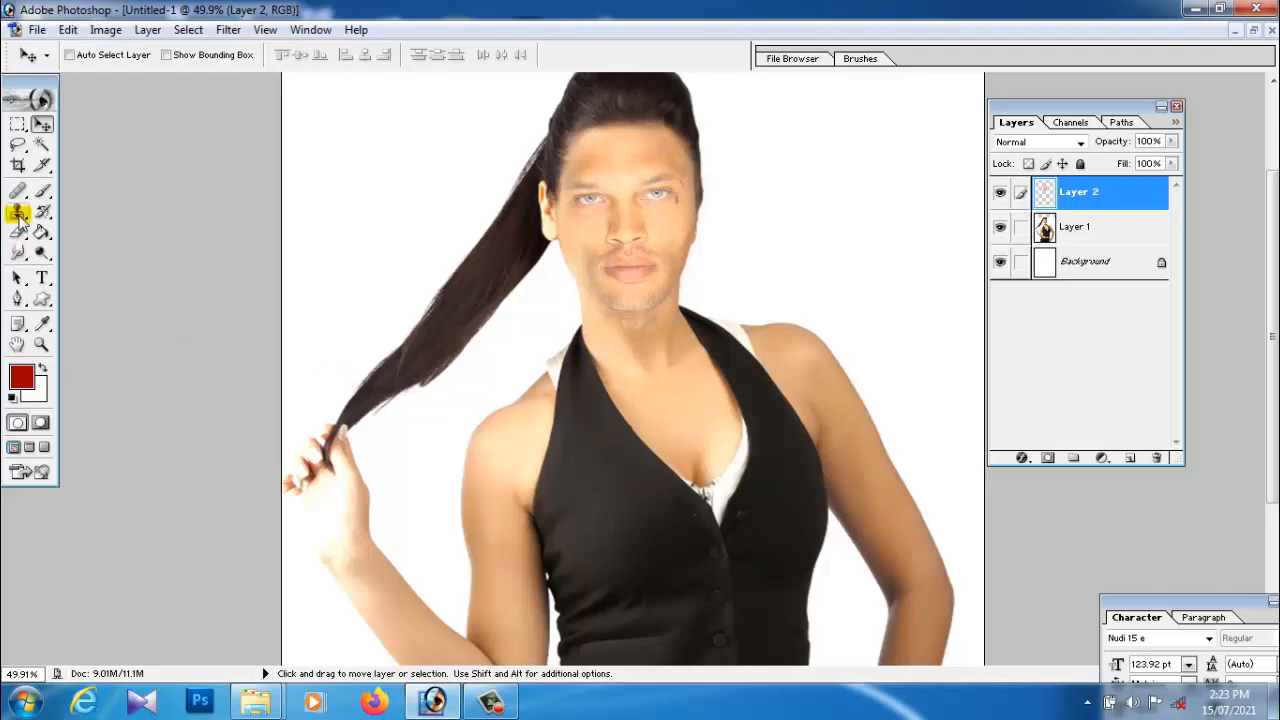
Switch to the Clone Stamp tool and make Layer 1 the active layer.
drag(17, 211, 94, 218)
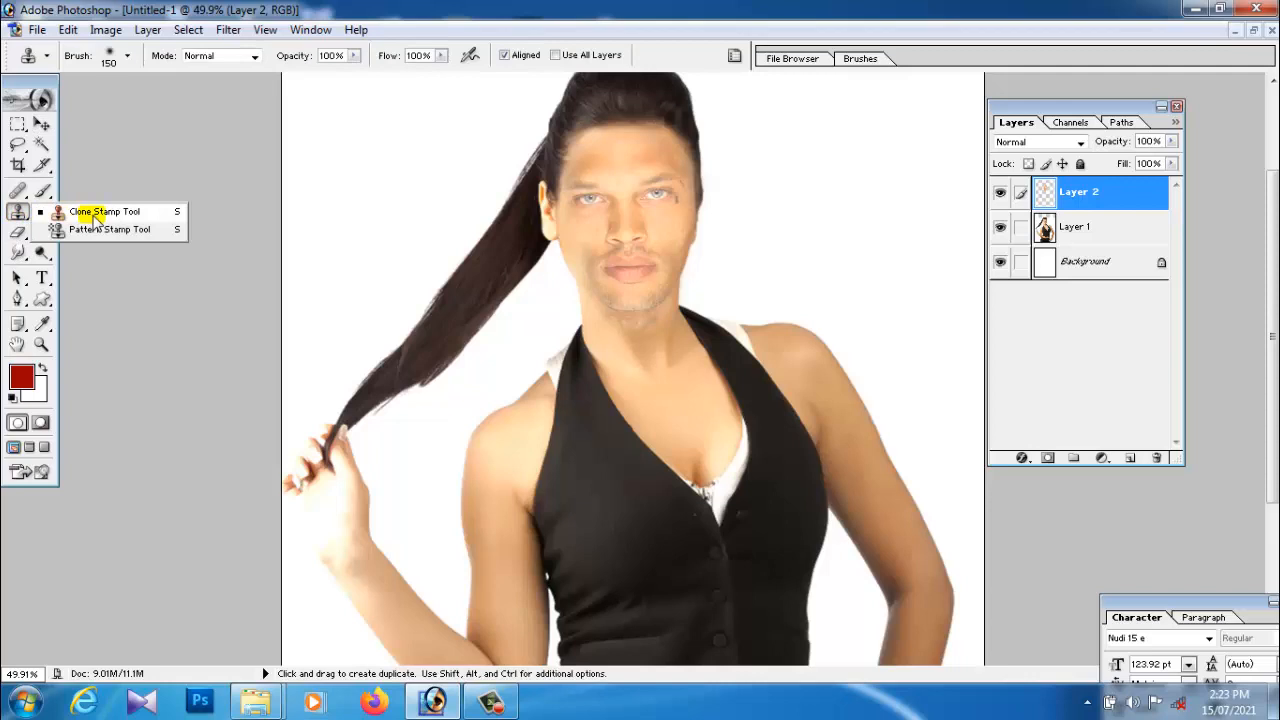
click(16, 214)
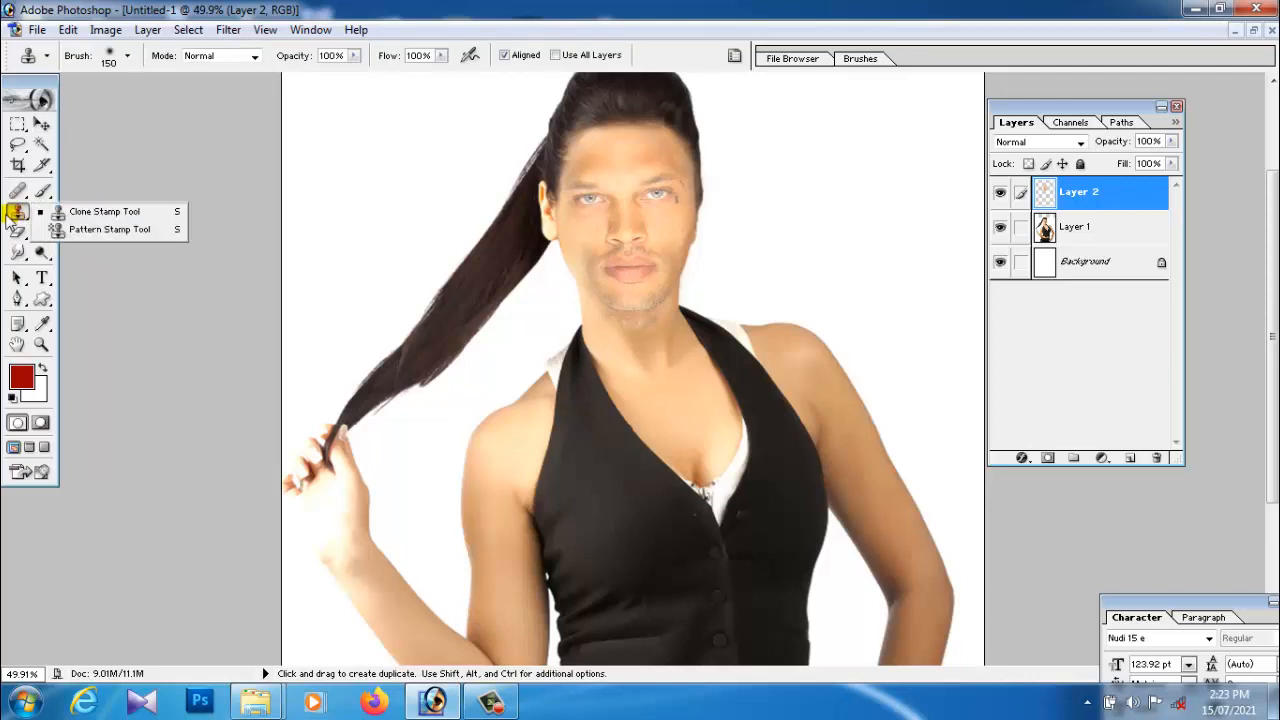
click(88, 218)
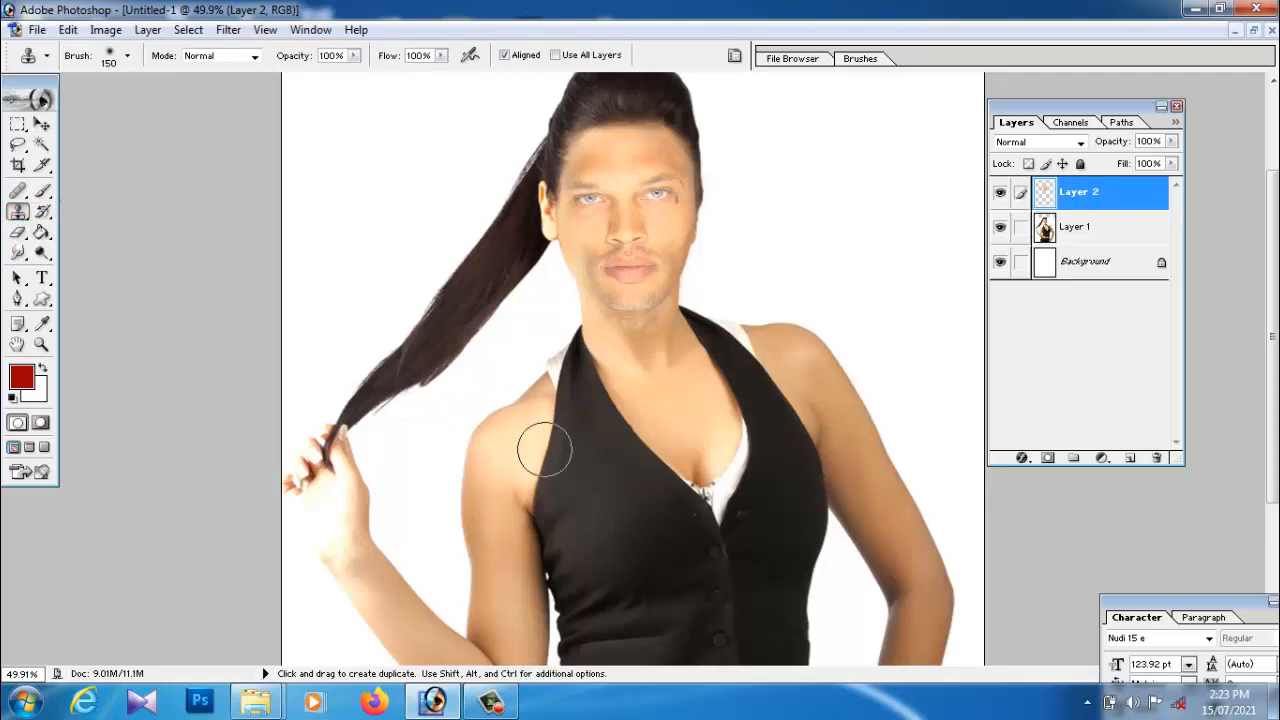
alt+click(658, 413)
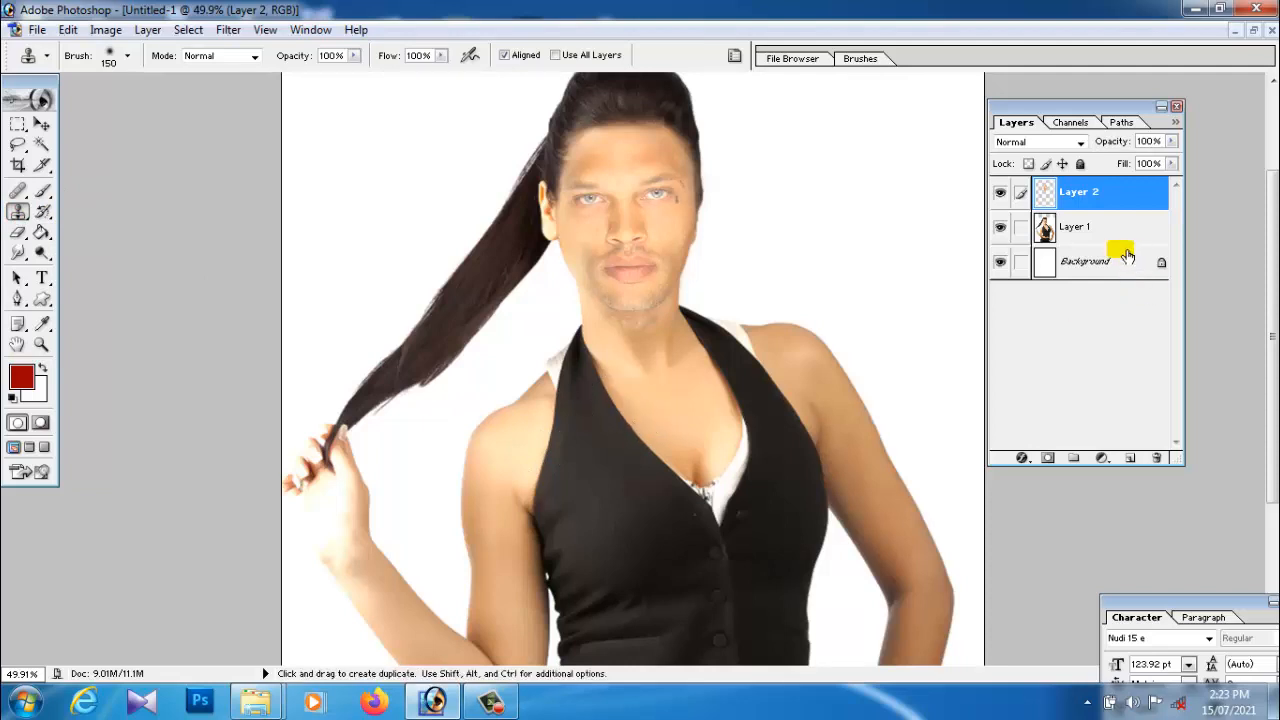
click(1100, 228)
Try cloning chest and shoulder skin over the vest's left strap on Layer 1 with the 150 px brush, and undo the strokes.
mouse_move(652, 416)
mouse_down()
mouse_move(588, 409)
mouse_move(611, 400)
mouse_move(561, 413)
mouse_move(625, 408)
mouse_up()
alt+click(678, 415)
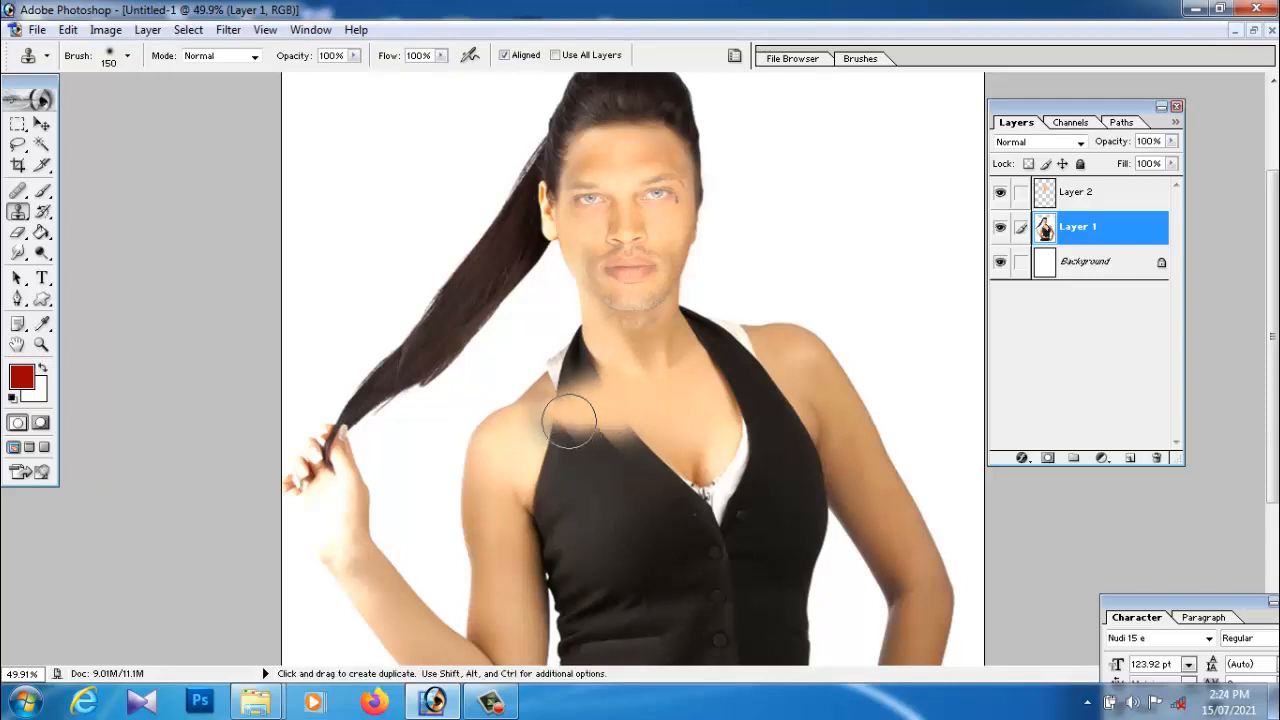
alt+click(509, 439)
drag(544, 418, 542, 413)
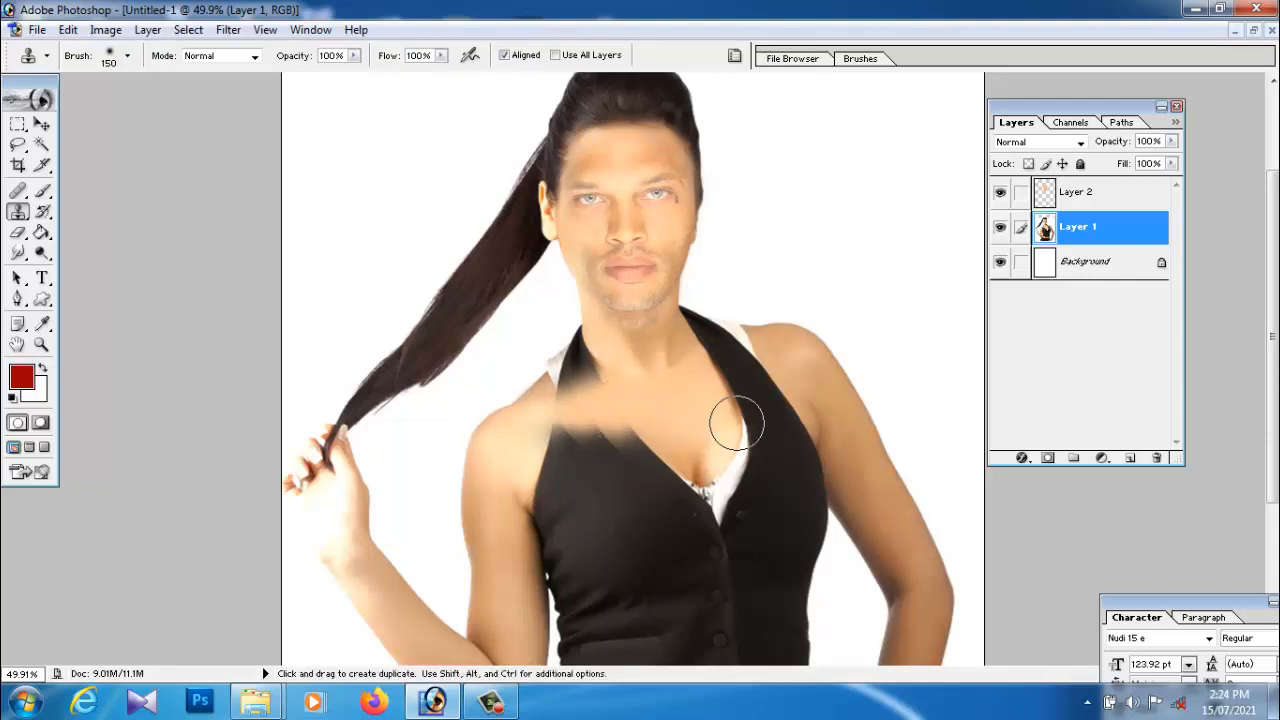
key(ctrl+alt+z)
key(ctrl+alt+z)
key(ctrl+alt+z)
key(ctrl+alt+z)
key(ctrl+alt+z)
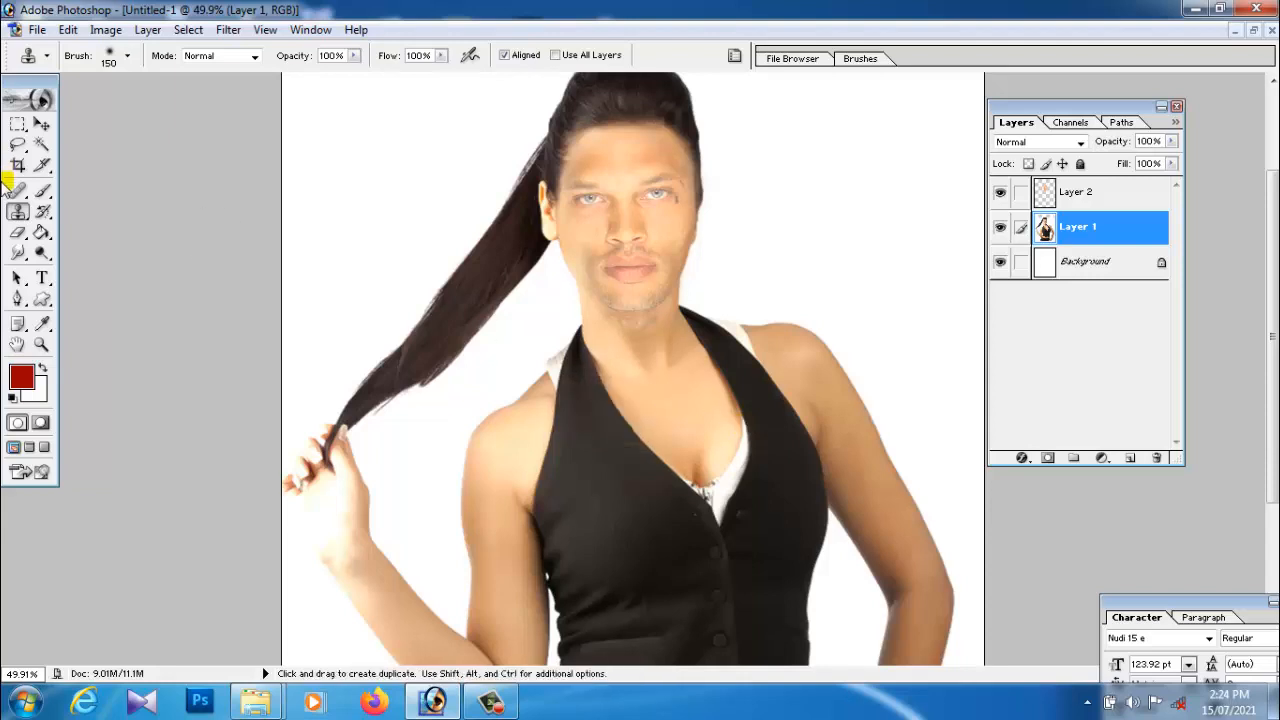
Look at the Healing Brush tool, return to the Clone Stamp tool and enable Use All Layers.
click(19, 213)
click(18, 191)
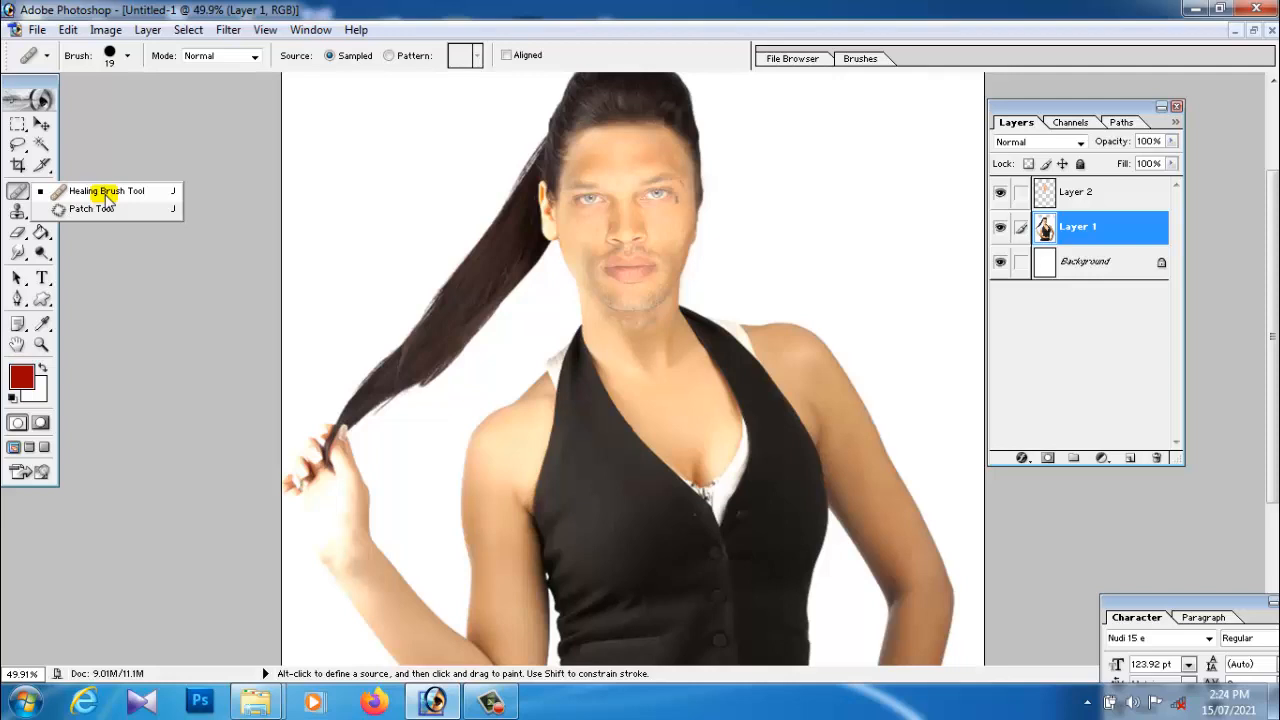
click(19, 213)
click(81, 211)
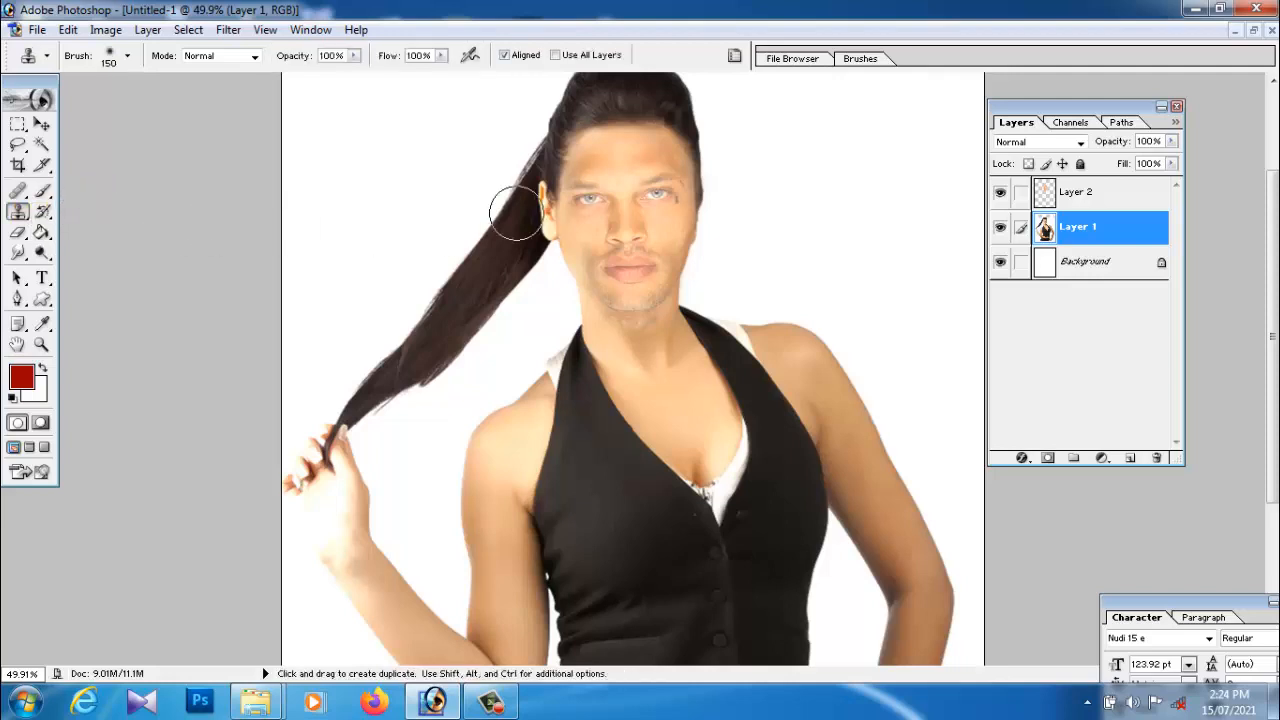
click(556, 55)
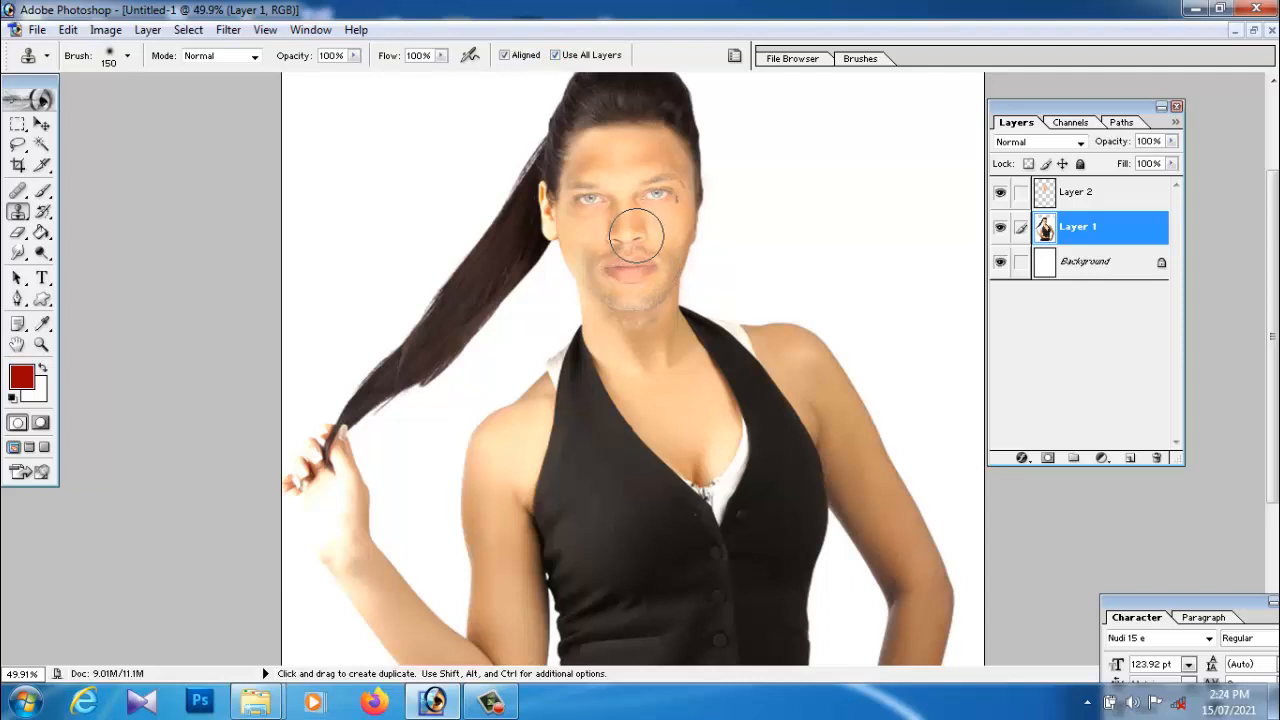
Sample the chest skin as the clone source and set the Clone Stamp brush size to 60.
alt+click(660, 420)
key(bracketright)
key(bracketright)
key(bracketright)
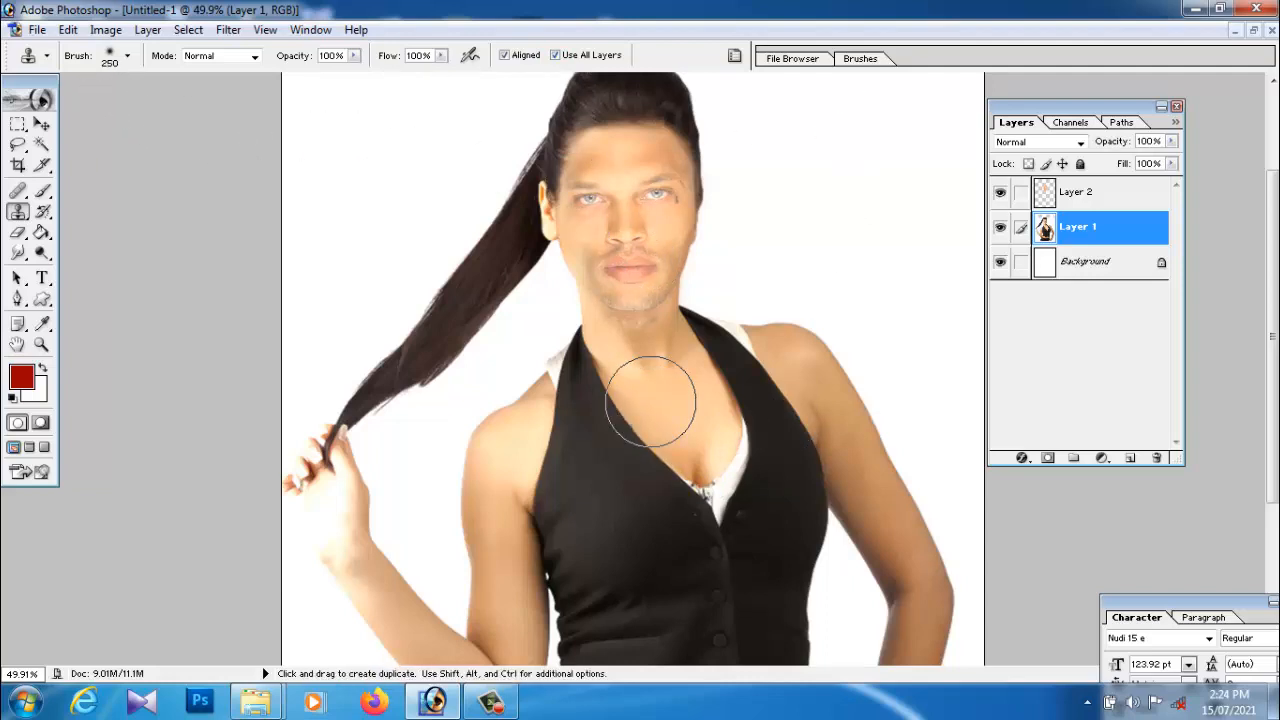
key(bracketleft)
key(bracketleft)
key(bracketleft)
key(bracketleft)
key(bracketleft)
key(bracketleft)
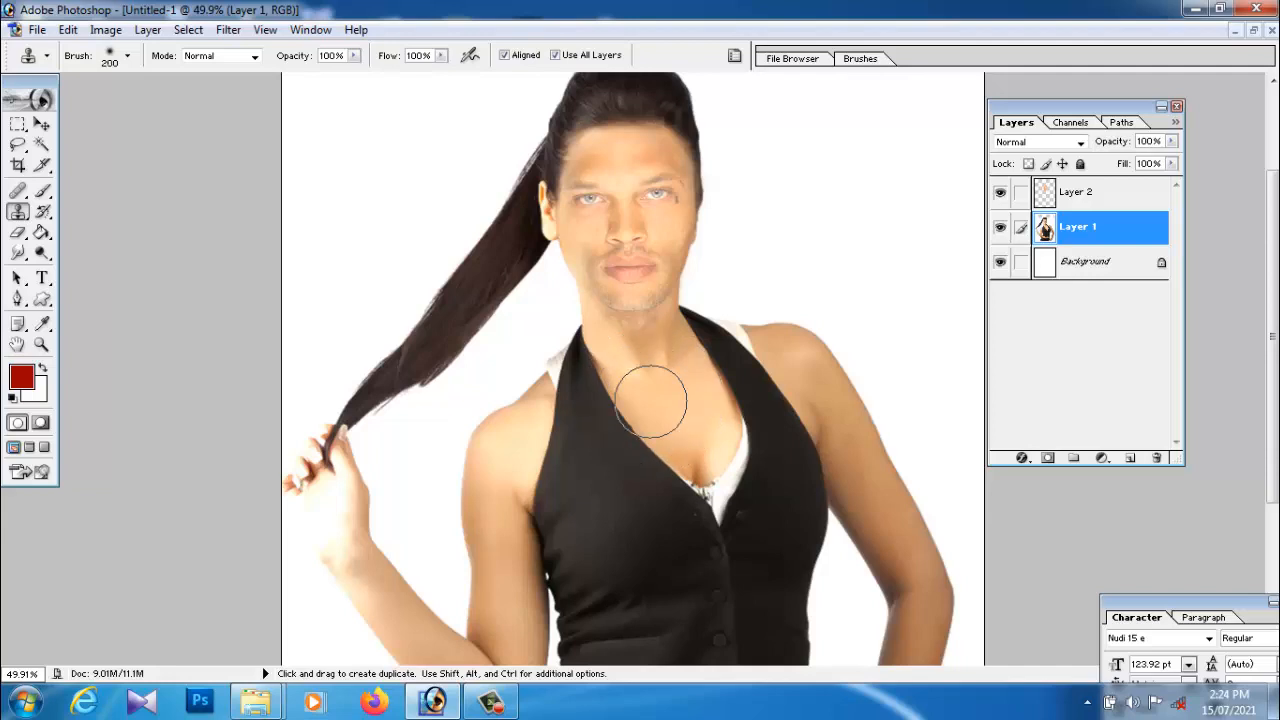
key(bracketleft)
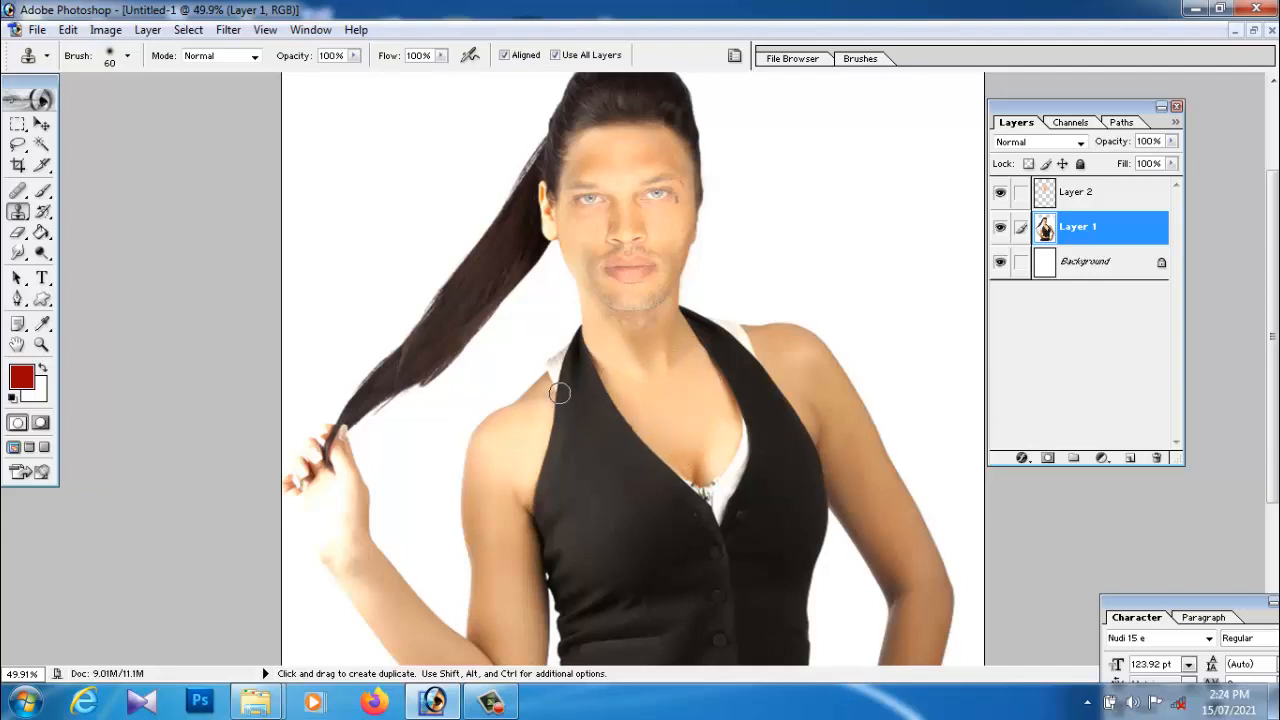
Clone chest skin over the vest strap on the image's right side, from beside the neck down to the chest panel.
alt+click(691, 403)
drag(704, 357, 727, 347)
alt+click(693, 404)
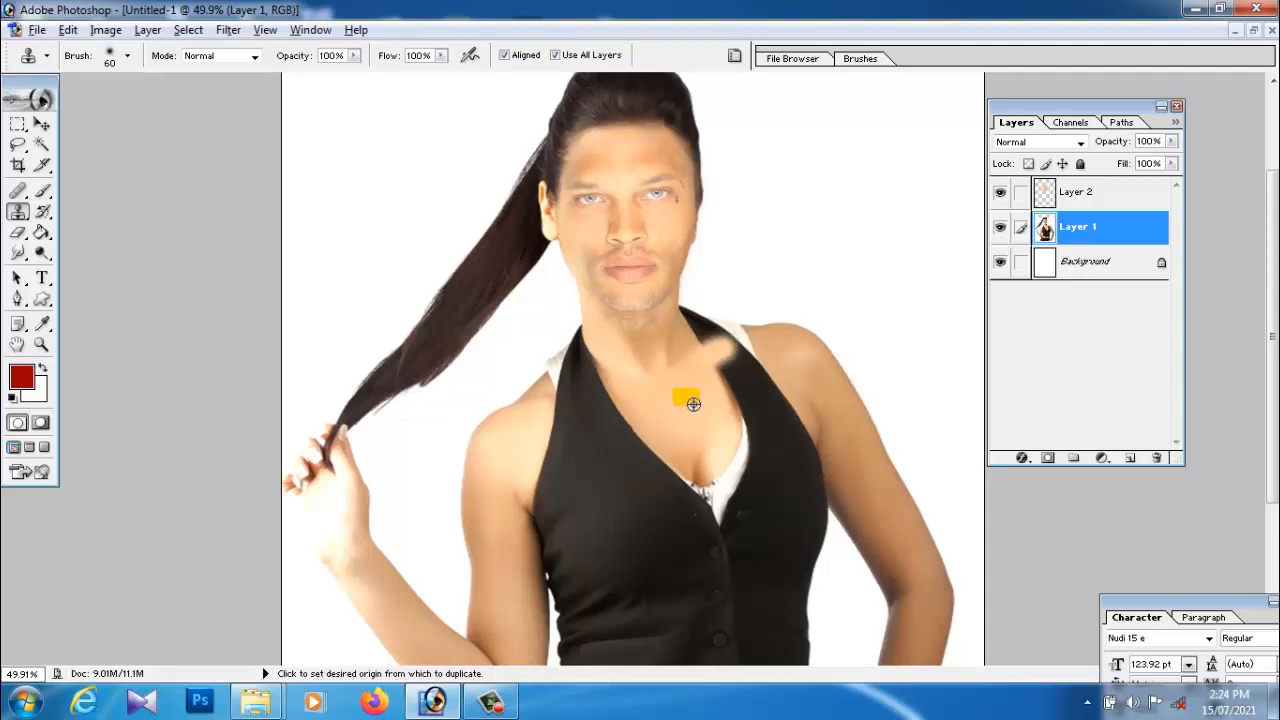
alt+click(748, 336)
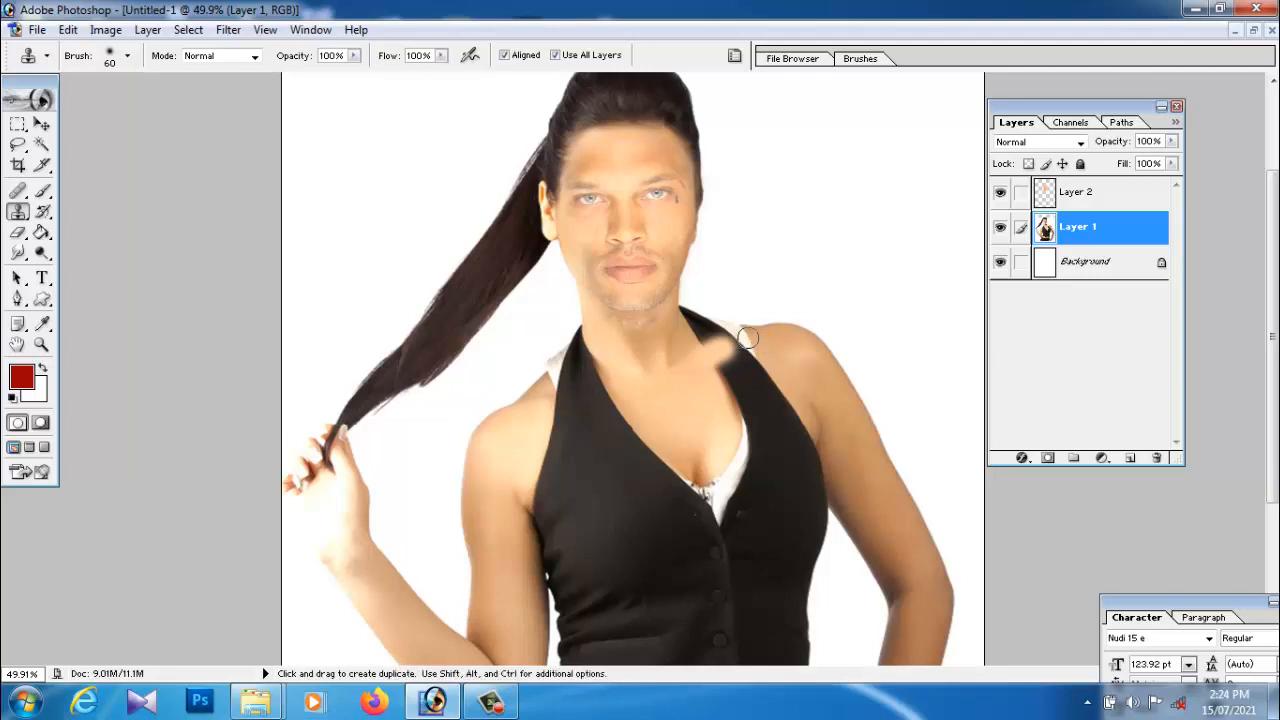
alt+click(686, 374)
mouse_move(744, 342)
mouse_down()
mouse_move(753, 364)
mouse_move(722, 373)
mouse_move(740, 373)
mouse_move(727, 404)
mouse_move(749, 374)
mouse_move(771, 377)
mouse_move(751, 391)
mouse_up()
alt+click(694, 403)
alt+click(697, 391)
alt+click(683, 415)
alt+click(697, 385)
alt+click(706, 389)
alt+click(702, 412)
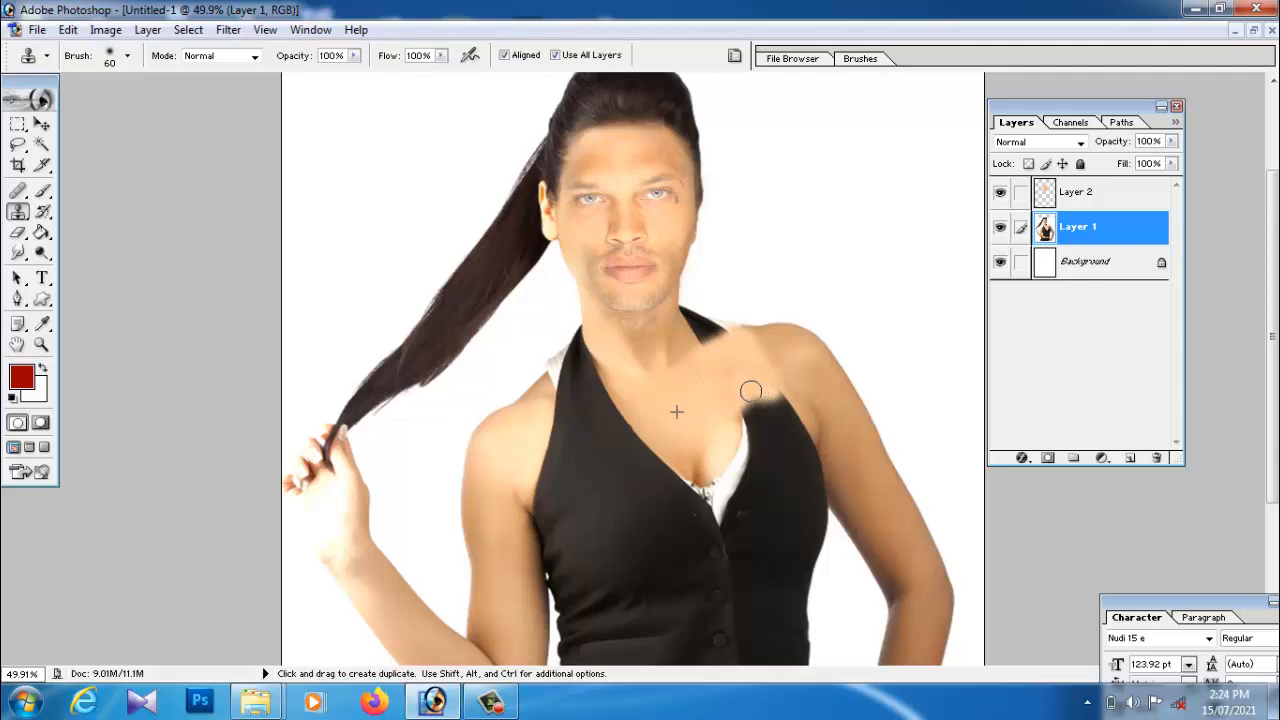
Clone chest and shoulder skin over the remaining strap between the neck and the image-right shoulder, including the dark remnant beside the neck.
alt+click(673, 403)
alt+click(786, 354)
mouse_move(757, 346)
mouse_down()
mouse_move(702, 341)
mouse_move(690, 325)
mouse_move(738, 342)
mouse_up()
alt+click(784, 344)
alt+click(696, 372)
alt+click(681, 395)
alt+click(752, 355)
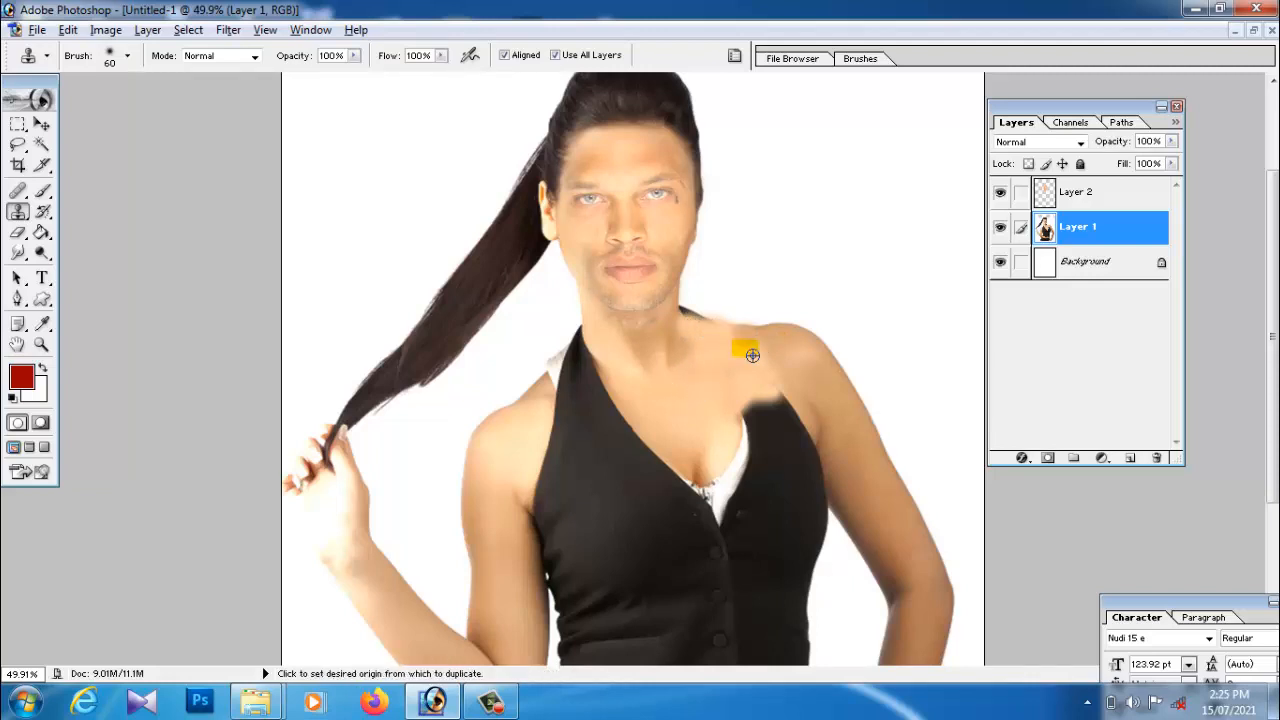
alt+click(678, 348)
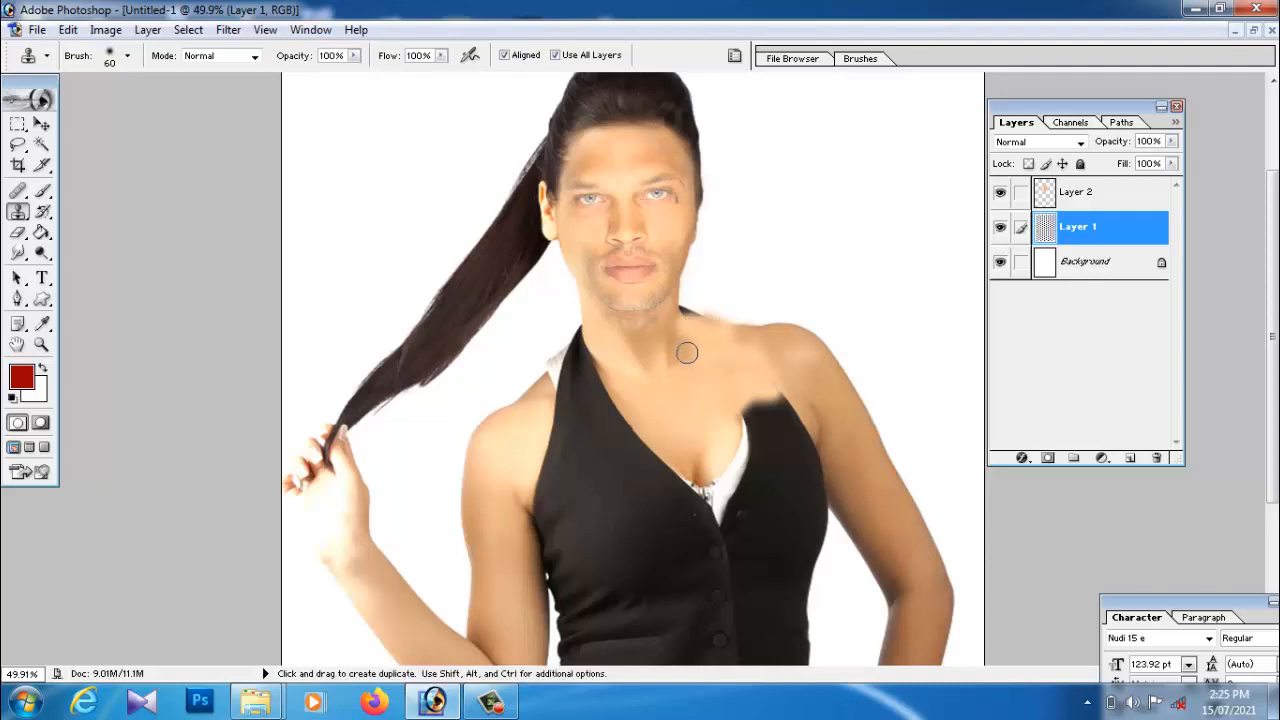
alt+click(735, 357)
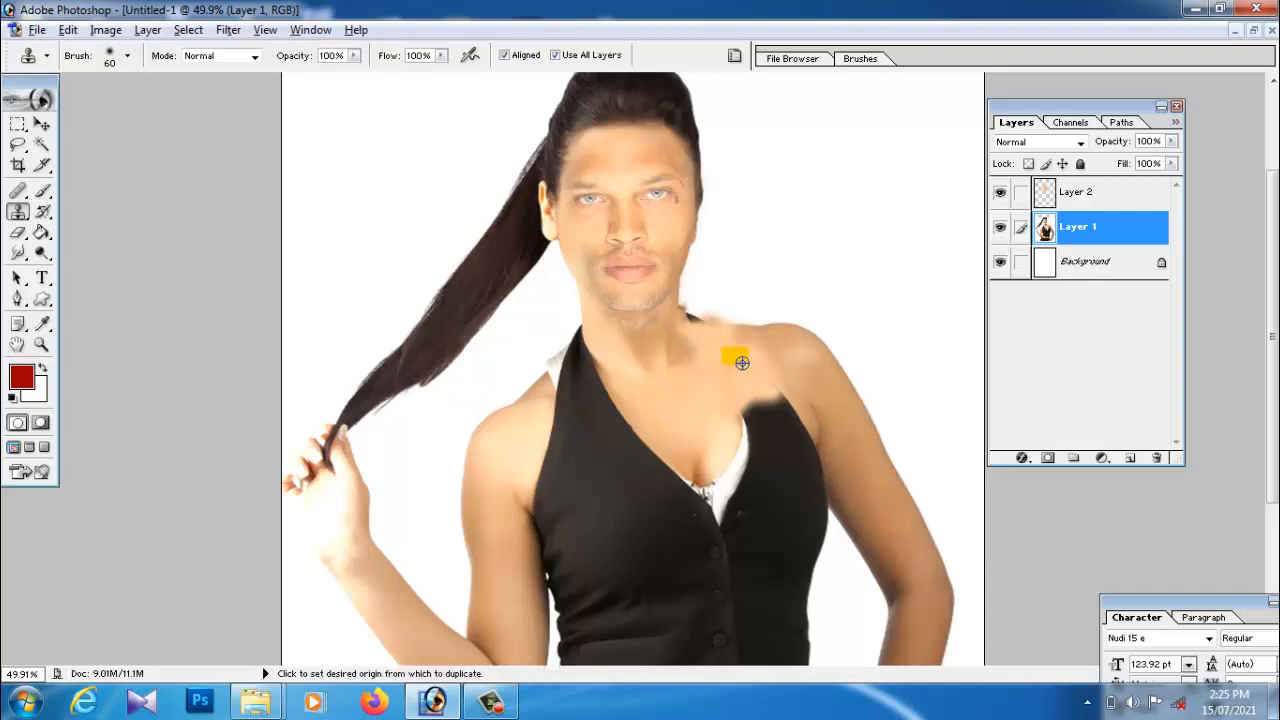
click(689, 320)
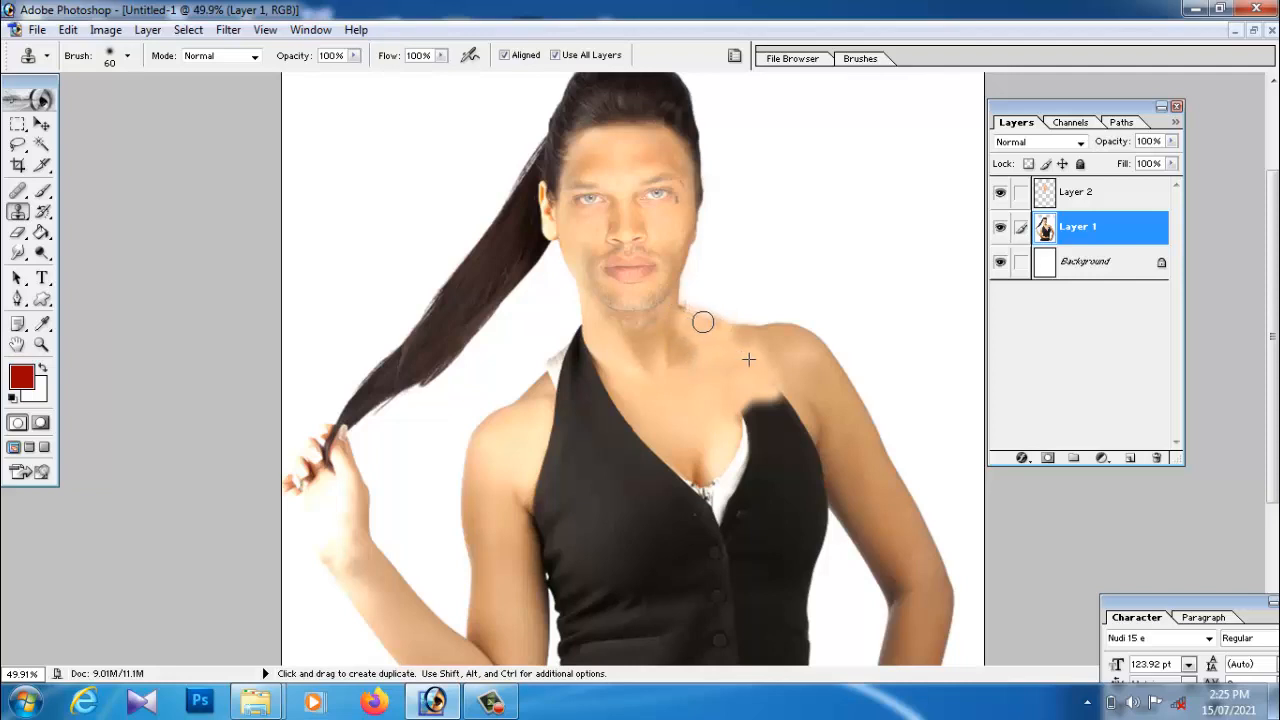
Try cloning skin sampled near the image-right shoulder over the upper chest, and undo the strokes.
alt+click(763, 337)
alt+click(758, 342)
key(ctrl+alt+z)
key(ctrl+alt+z)
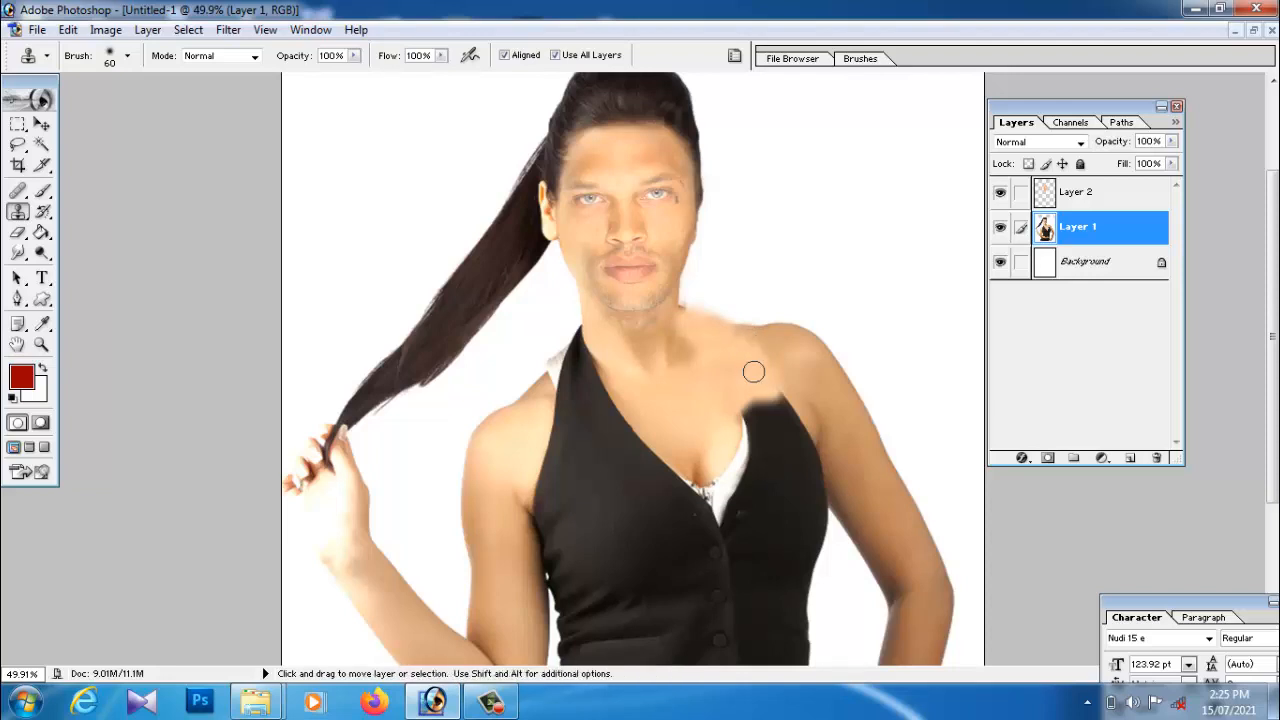
Clone smooth chest skin over the dark neck shadow and the collarbone area below the chin.
alt+click(699, 397)
drag(688, 359, 669, 340)
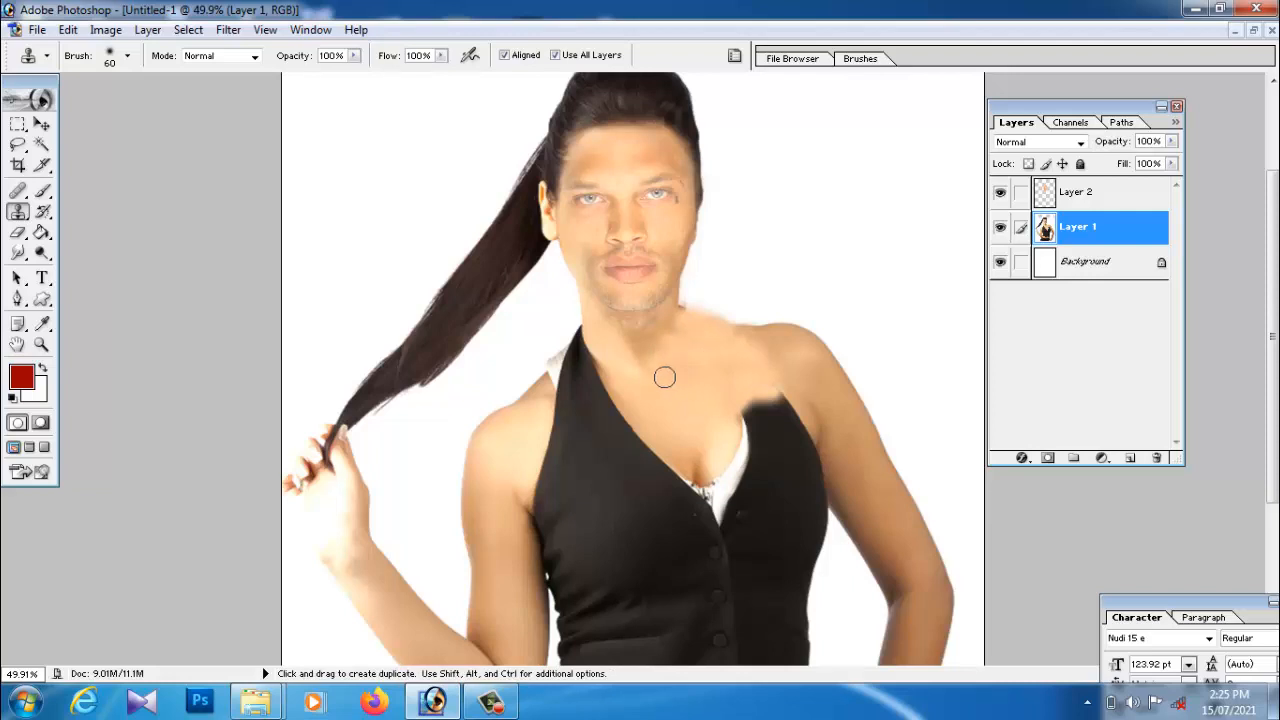
drag(643, 348, 665, 338)
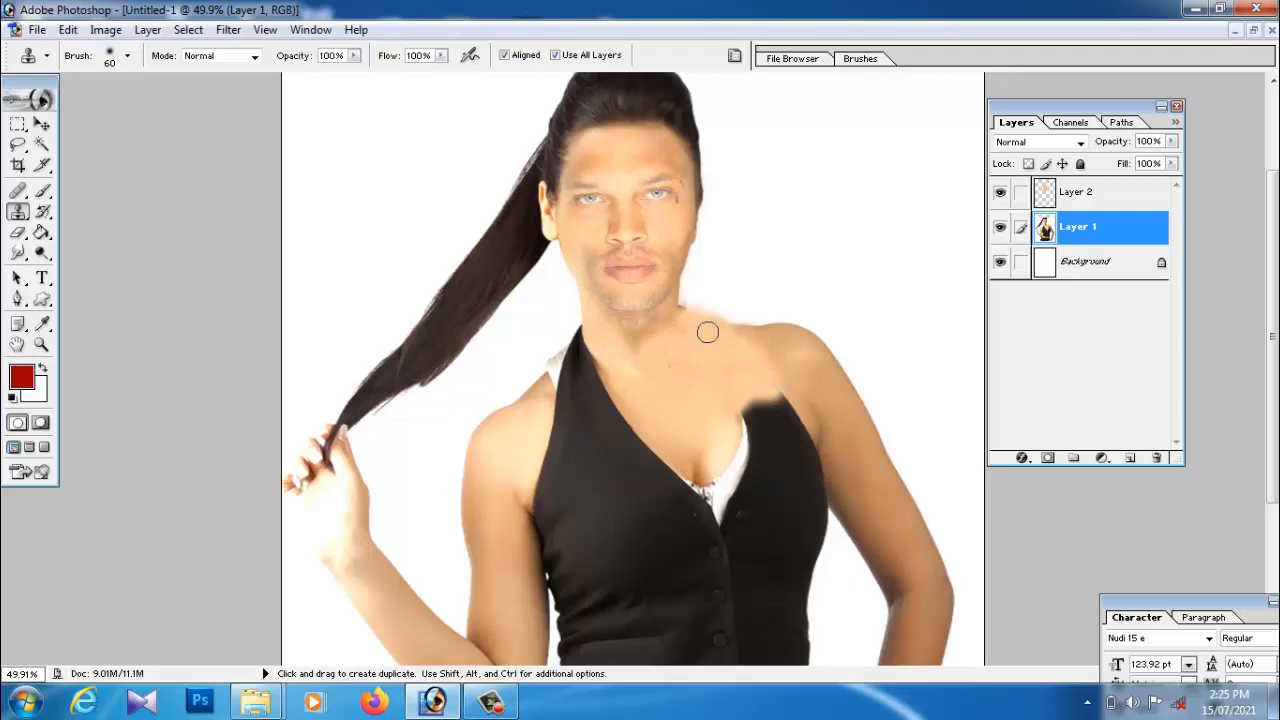
Clone chest skin along the top edge of the vest's image-right panel to smooth where the strap was removed.
click(783, 387)
key(ctrl+z)
alt+click(708, 406)
drag(780, 392, 767, 376)
click(789, 391)
alt+click(782, 371)
click(791, 386)
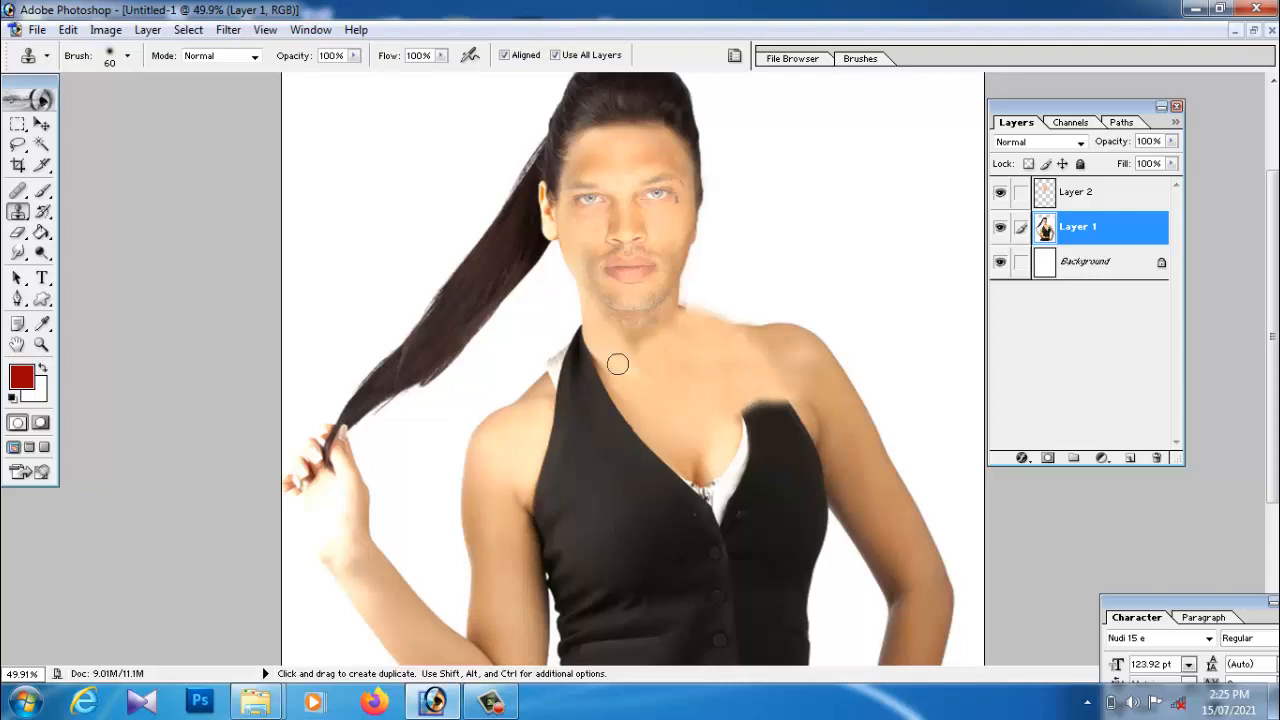
Clone chest skin over the upper part of the image-left vest strap and the white collar beside the neck.
scroll(666, 446, down, 4)
scroll(666, 446, up, 4)
key(alt+space)
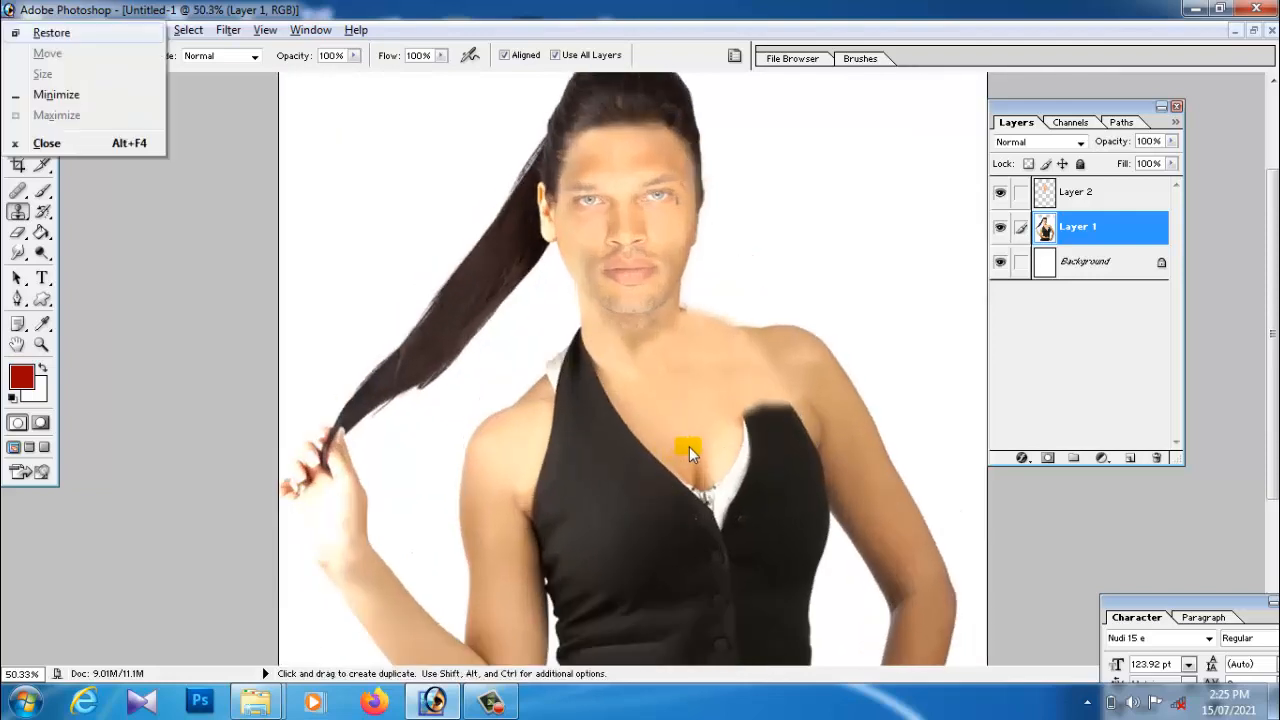
drag(689, 446, 670, 361)
alt+click(621, 306)
mouse_move(592, 302)
mouse_down()
mouse_move(597, 287)
mouse_move(576, 300)
mouse_move(632, 327)
mouse_move(577, 269)
mouse_move(591, 275)
mouse_move(588, 250)
mouse_move(553, 285)
mouse_move(583, 259)
mouse_up()
alt+click(637, 309)
alt+click(638, 325)
alt+click(597, 306)
alt+click(614, 313)
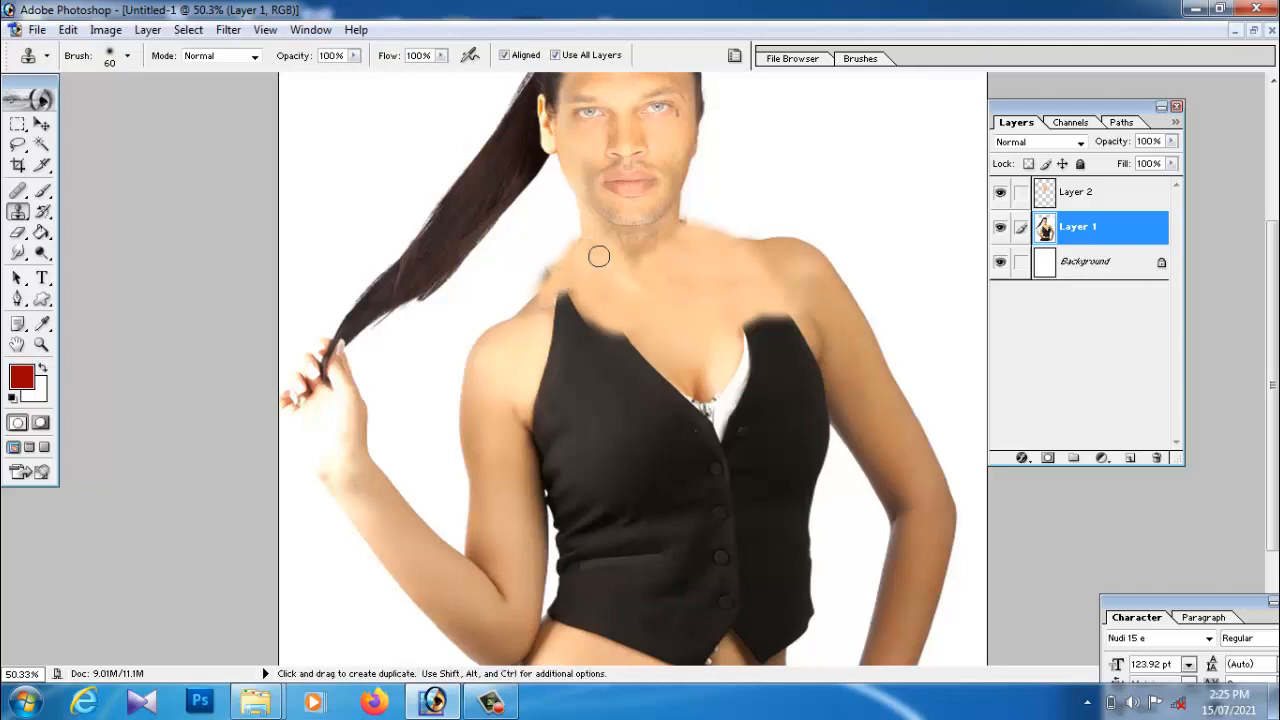
Clone chest skin over the lower part of the image-left strap and trim the top edges of both vest panels.
mouse_move(554, 301)
mouse_down()
mouse_move(578, 308)
mouse_move(590, 308)
mouse_move(563, 307)
mouse_move(553, 324)
mouse_move(627, 320)
mouse_move(629, 331)
mouse_move(572, 326)
mouse_move(548, 344)
mouse_move(610, 329)
mouse_move(644, 342)
mouse_move(603, 325)
mouse_move(543, 351)
mouse_up()
alt+click(538, 332)
alt+click(610, 311)
alt+click(633, 309)
alt+click(635, 320)
alt+click(617, 314)
alt+click(643, 331)
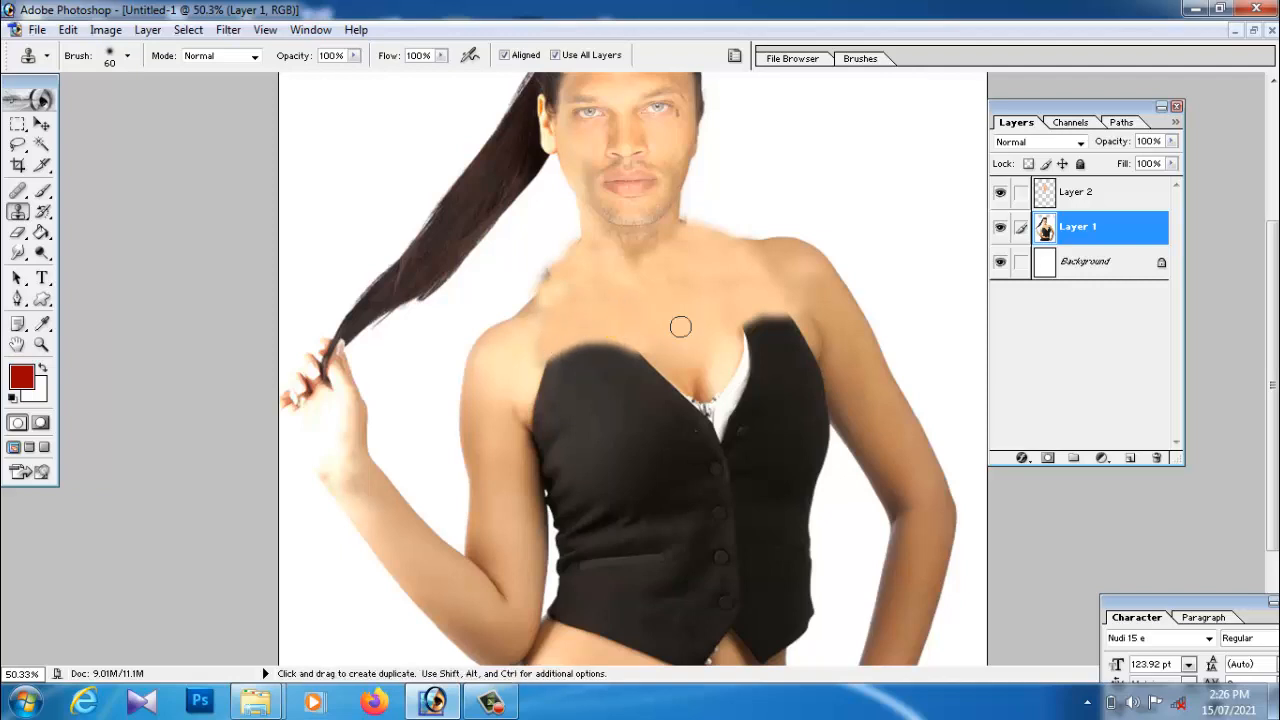
mouse_move(735, 333)
mouse_down()
mouse_move(783, 309)
mouse_move(793, 321)
mouse_move(735, 331)
mouse_up()
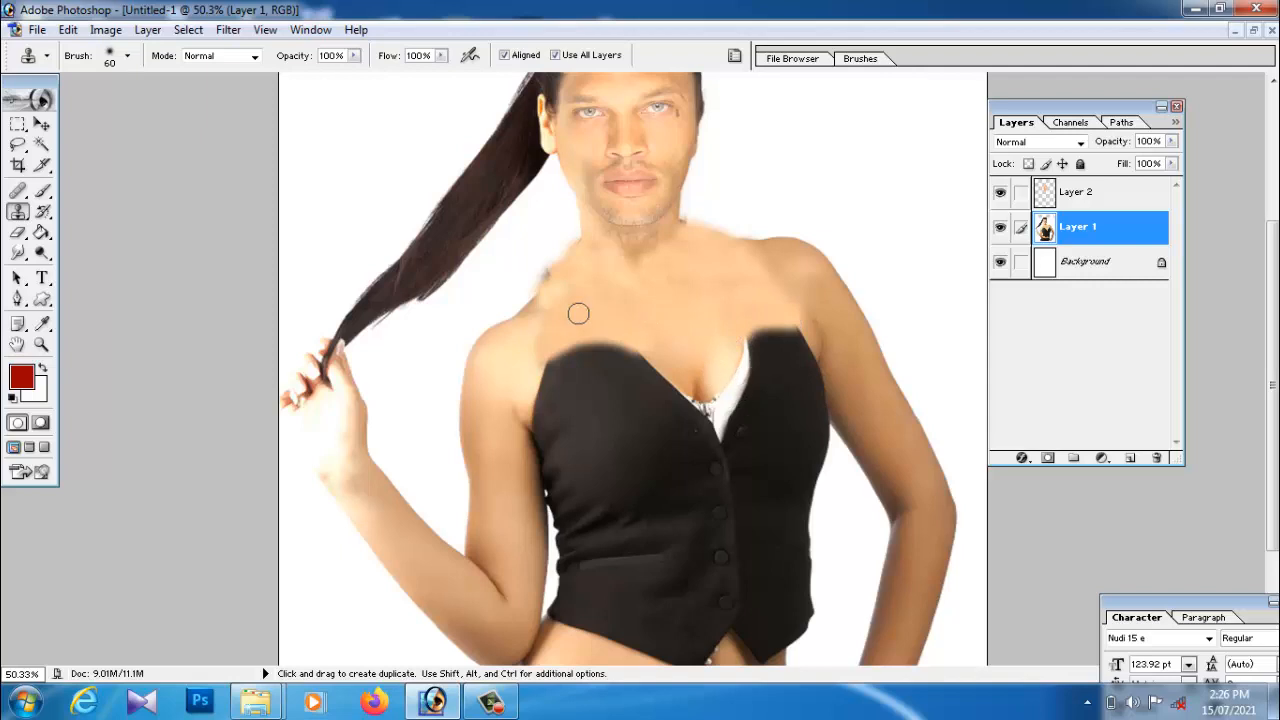
Clone white background along the neck and both shoulder slopes to clean up their outlines.
alt+click(532, 309)
mouse_move(537, 302)
mouse_down()
mouse_move(573, 270)
mouse_move(594, 300)
mouse_move(583, 255)
mouse_move(566, 308)
mouse_move(550, 242)
mouse_move(567, 236)
mouse_move(508, 298)
mouse_move(586, 230)
mouse_up()
alt+click(543, 236)
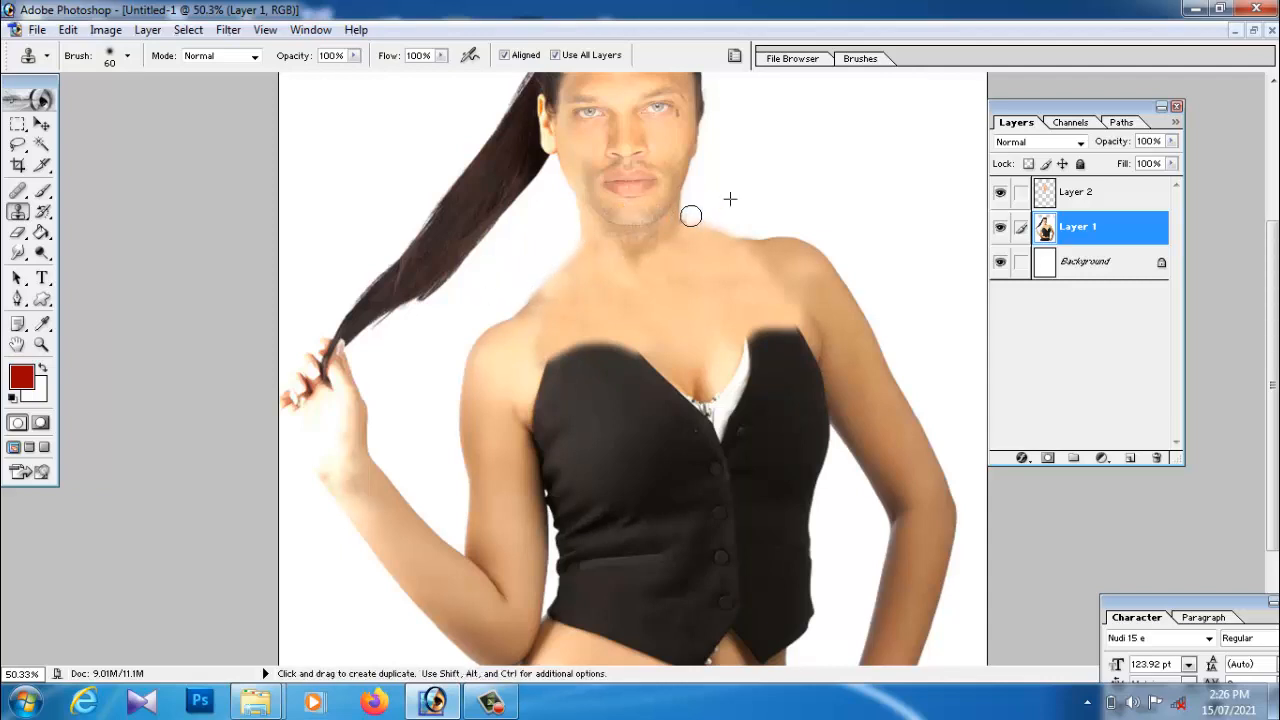
drag(691, 216, 753, 226)
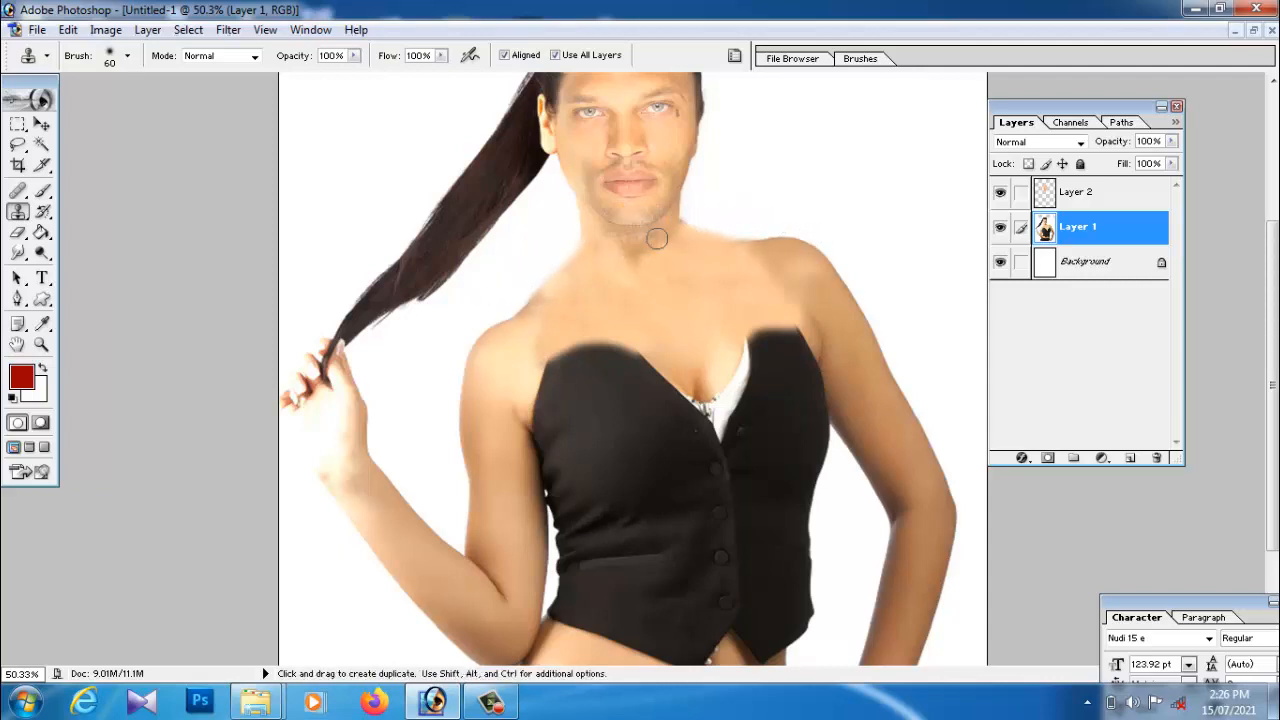
alt+click(543, 257)
mouse_move(573, 241)
mouse_down()
mouse_move(513, 295)
mouse_move(536, 287)
mouse_move(509, 289)
mouse_move(605, 313)
mouse_move(568, 271)
mouse_move(542, 298)
mouse_up()
Try cloning skin over the image-left side of the chest, and undo the strokes.
alt+click(600, 309)
key(ctrl+z)
alt+click(598, 290)
key(ctrl+z)
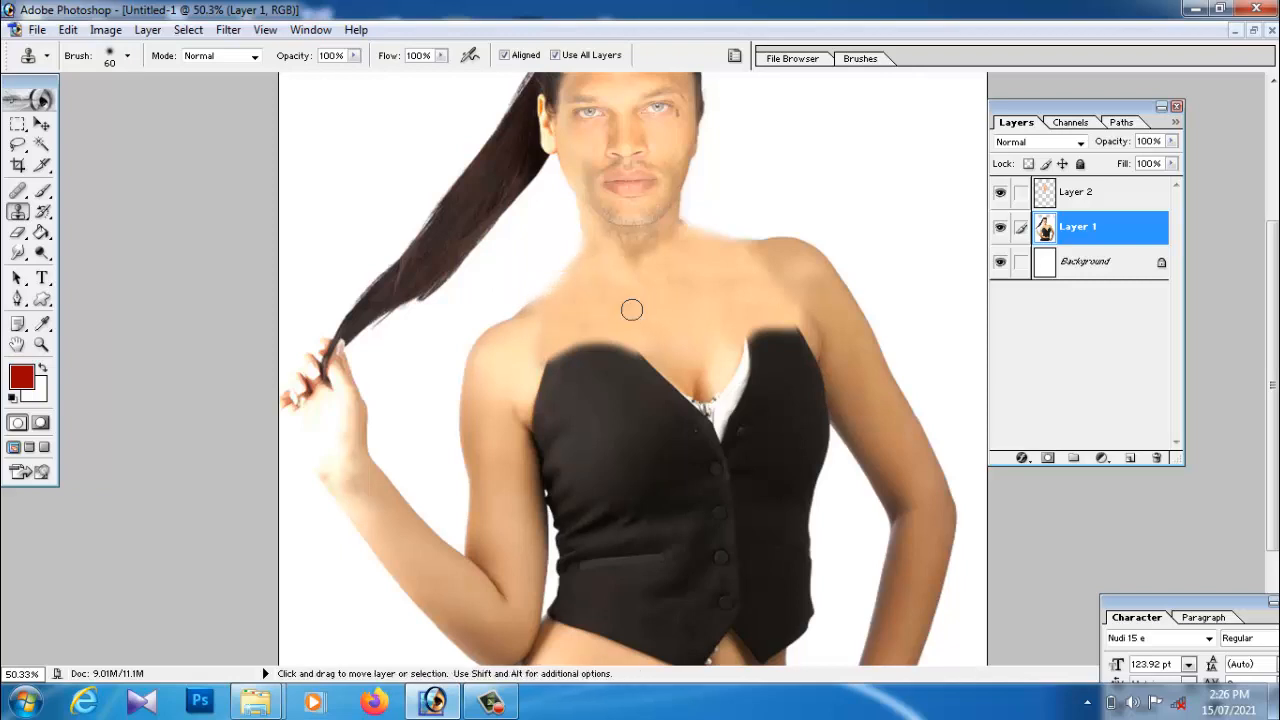
Clone chest skin over the top of the vest's image-right panel to round its edge.
alt+click(589, 299)
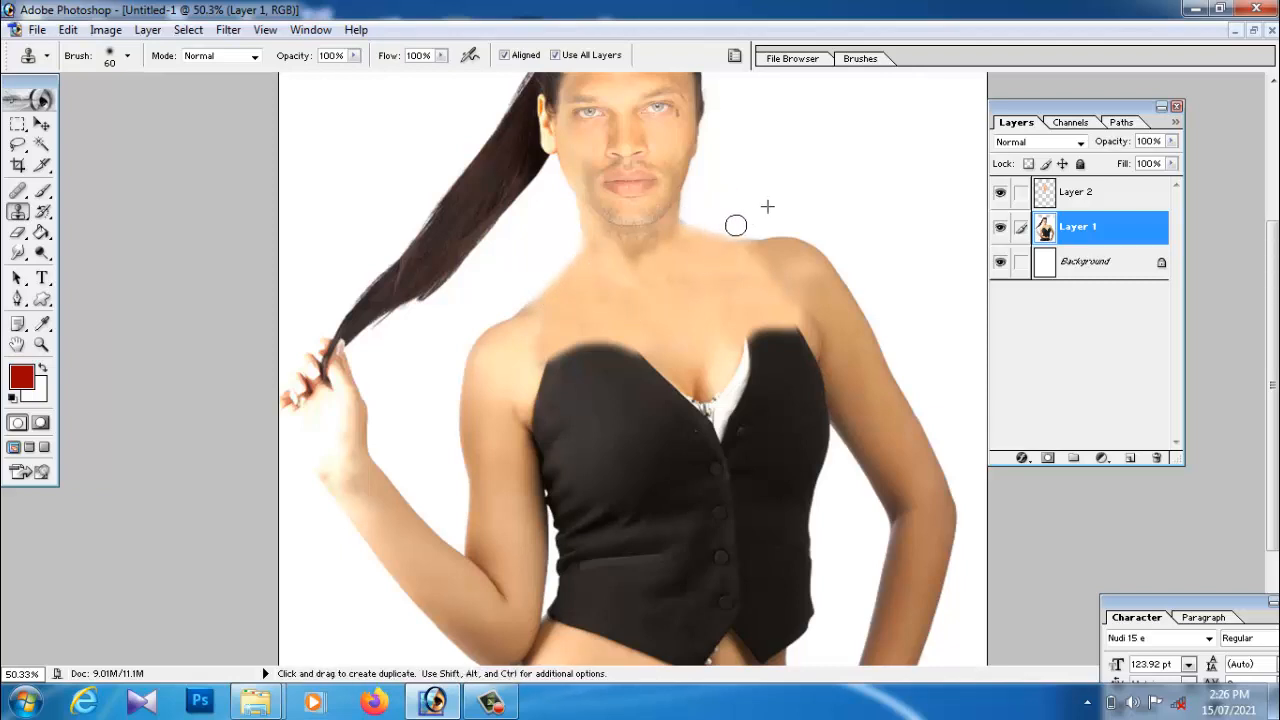
alt+click(692, 315)
drag(739, 338, 777, 320)
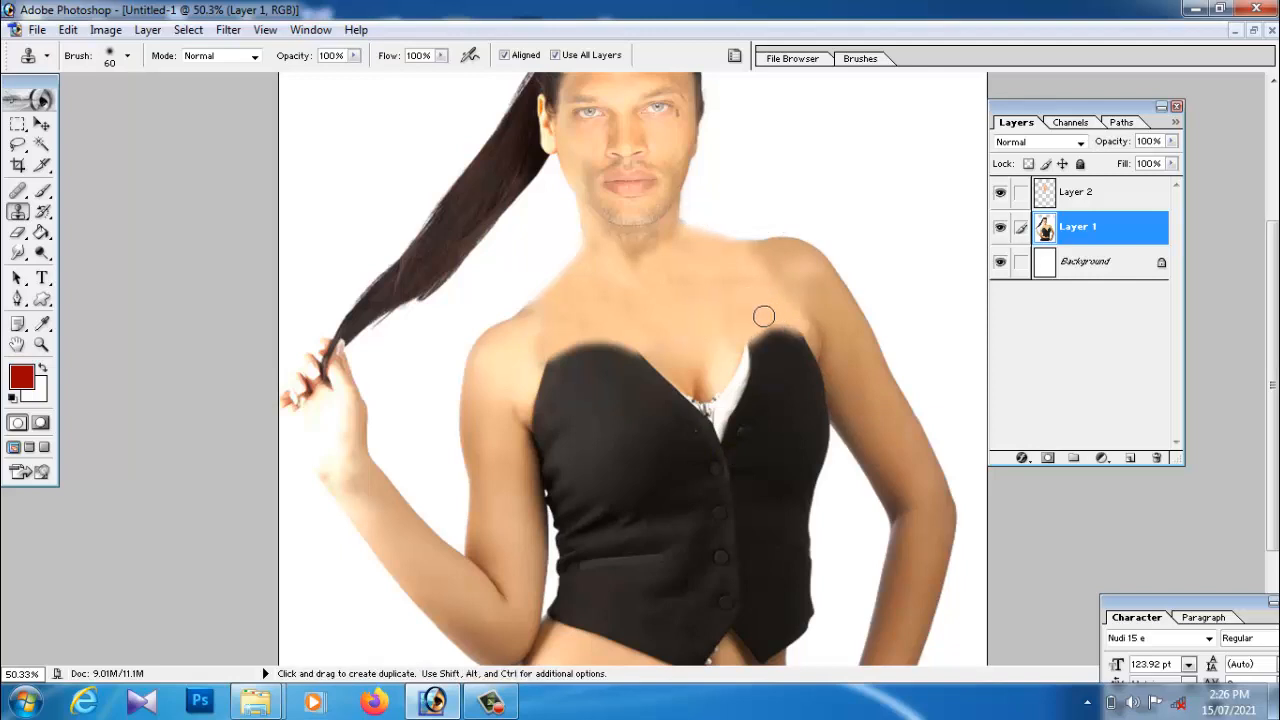
key(ctrl+0)
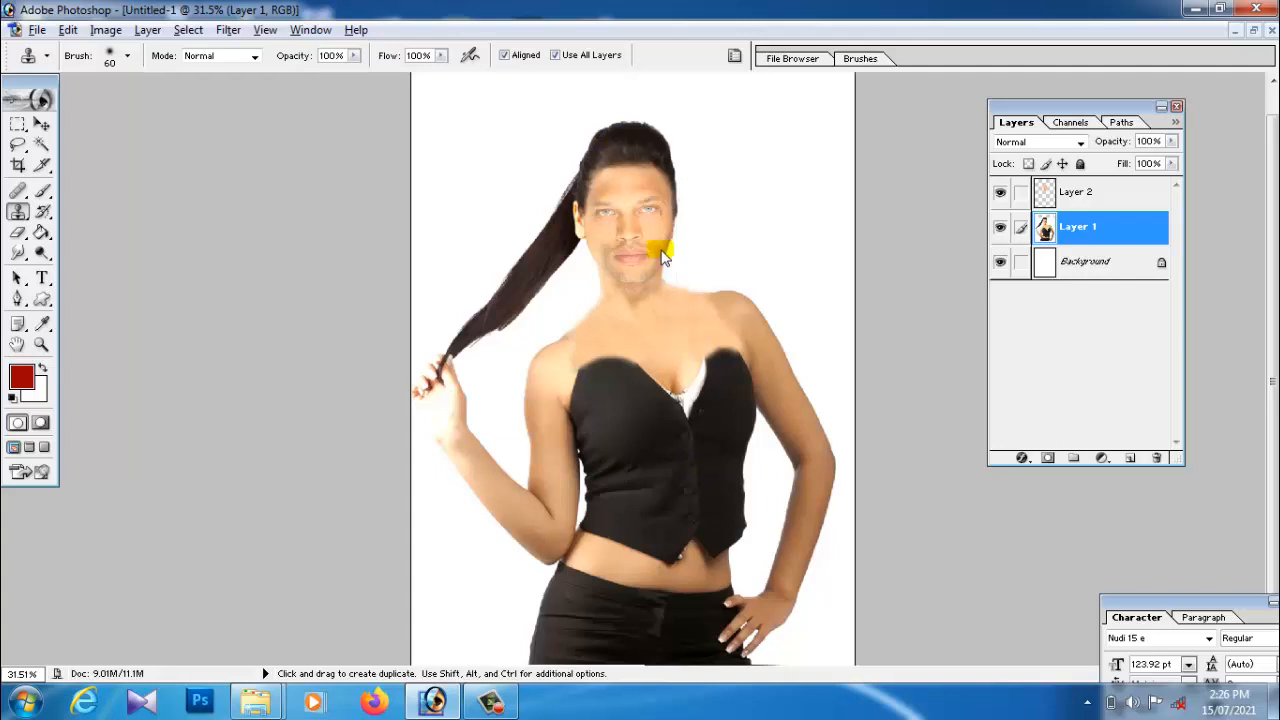
Switch to the Move tool and save the composite to the Desktop as a JPEG named 478566 with the default JPEG options.
click(41, 124)
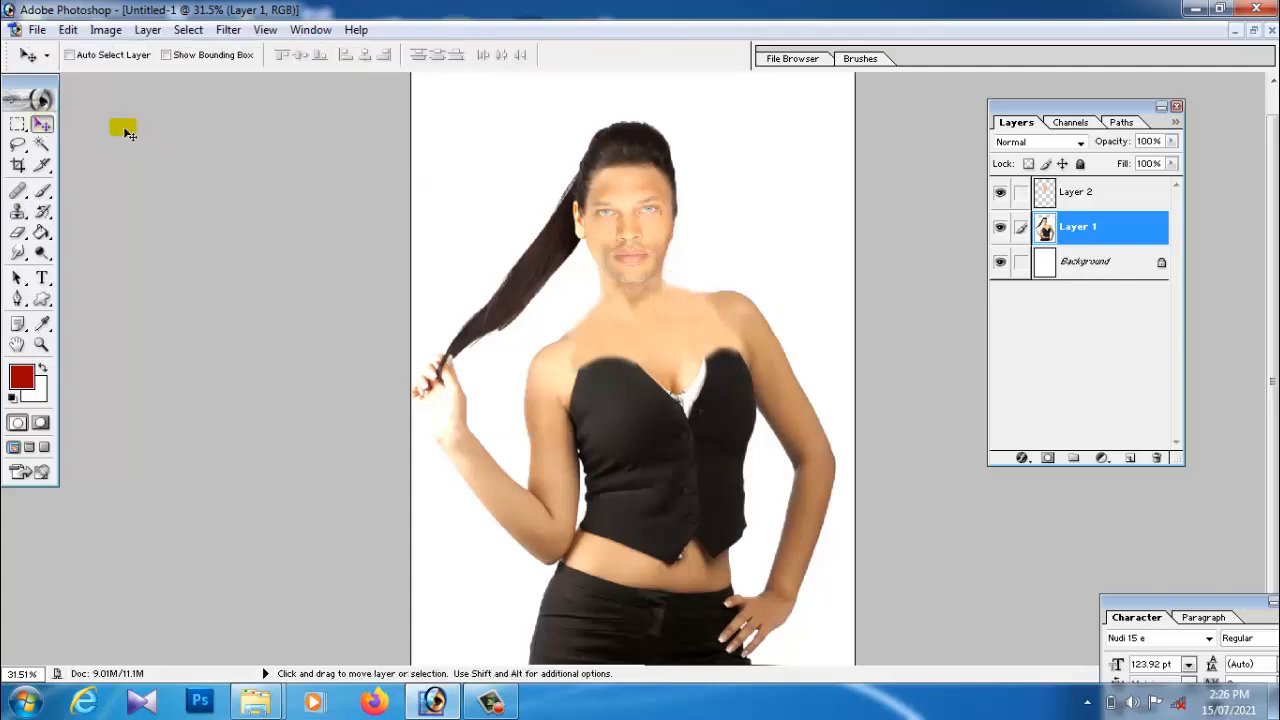
click(37, 29)
click(77, 203)
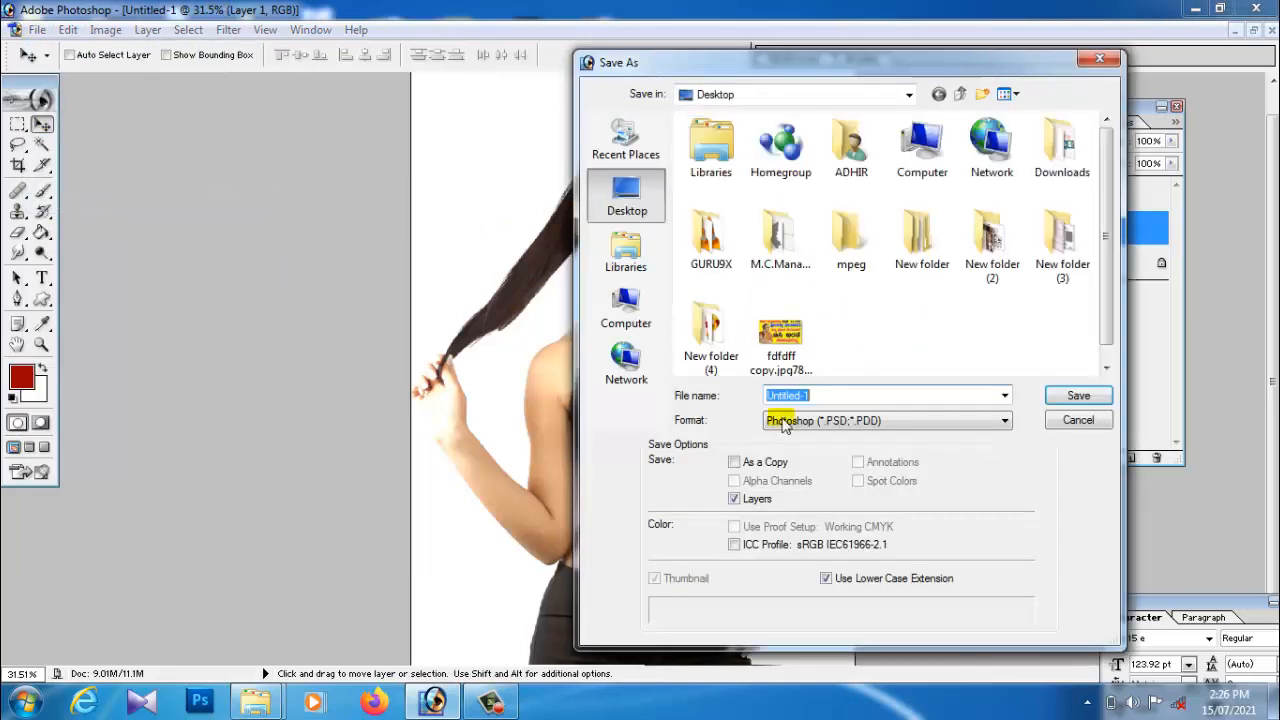
click(790, 421)
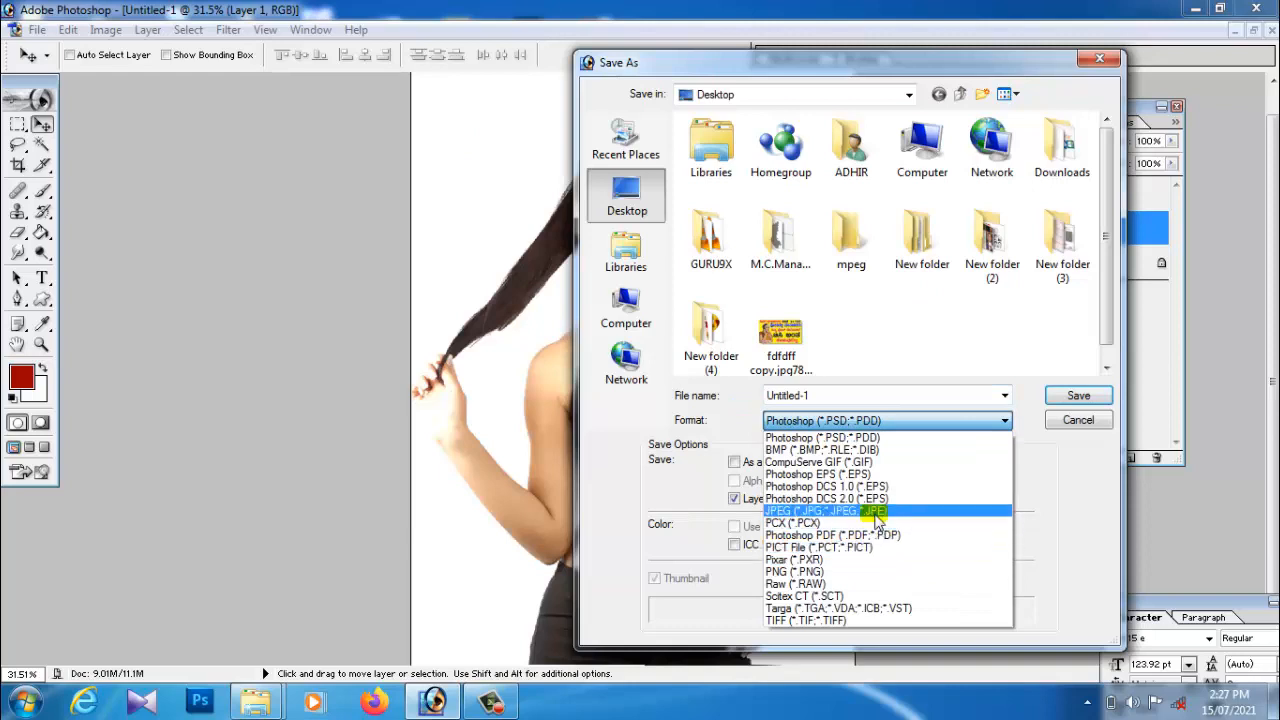
click(900, 510)
text(478566)
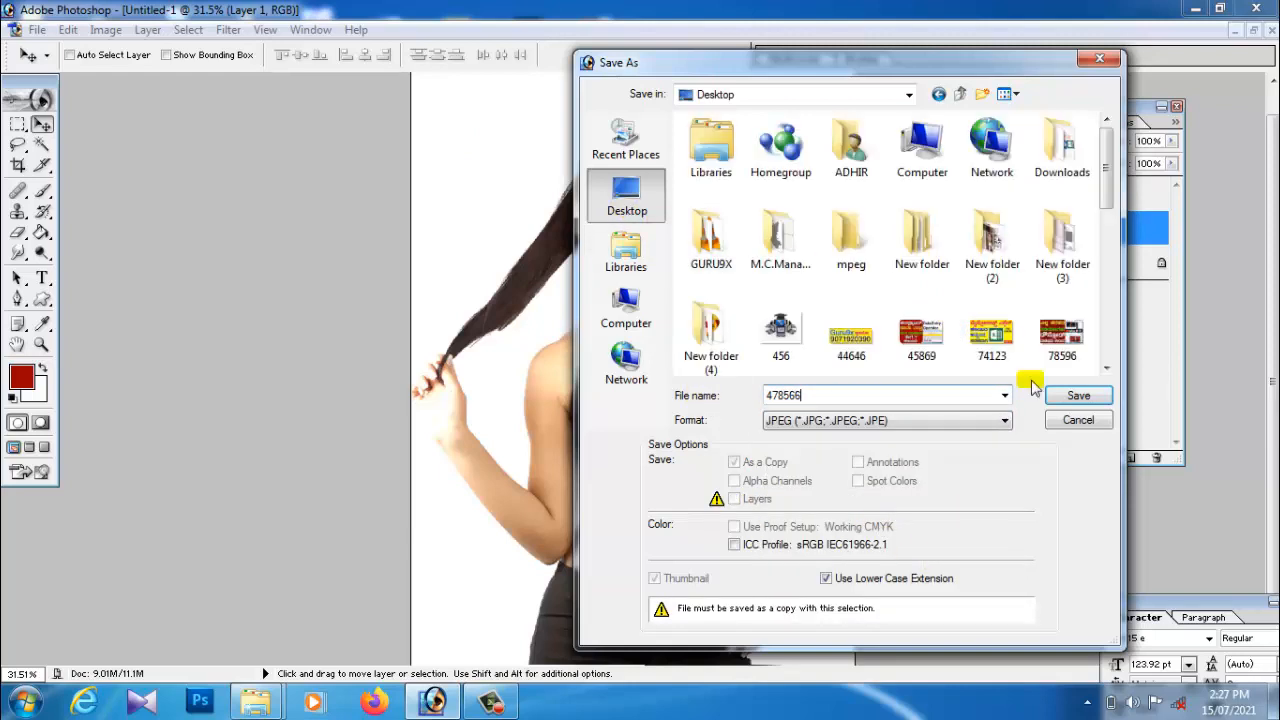
click(1080, 396)
click(777, 220)
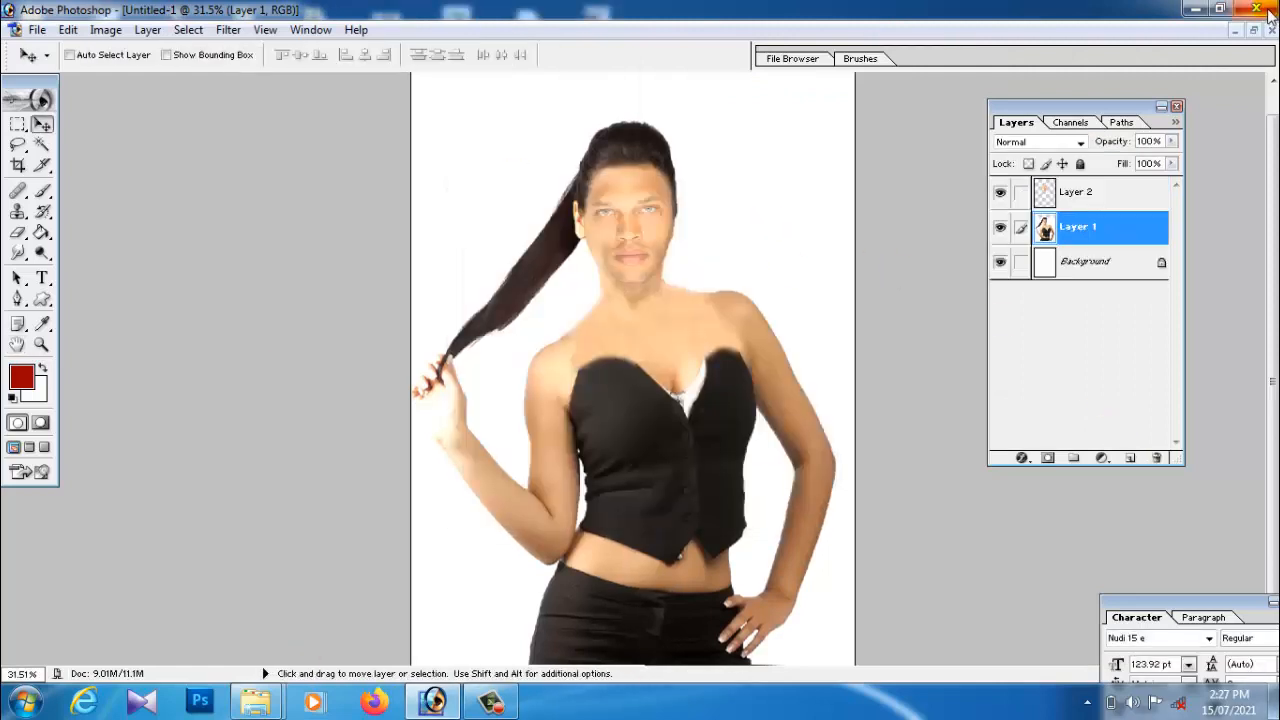
Close Photoshop without saving the changes to the composite and the mug shot document.
click(1262, 9)
click(652, 274)
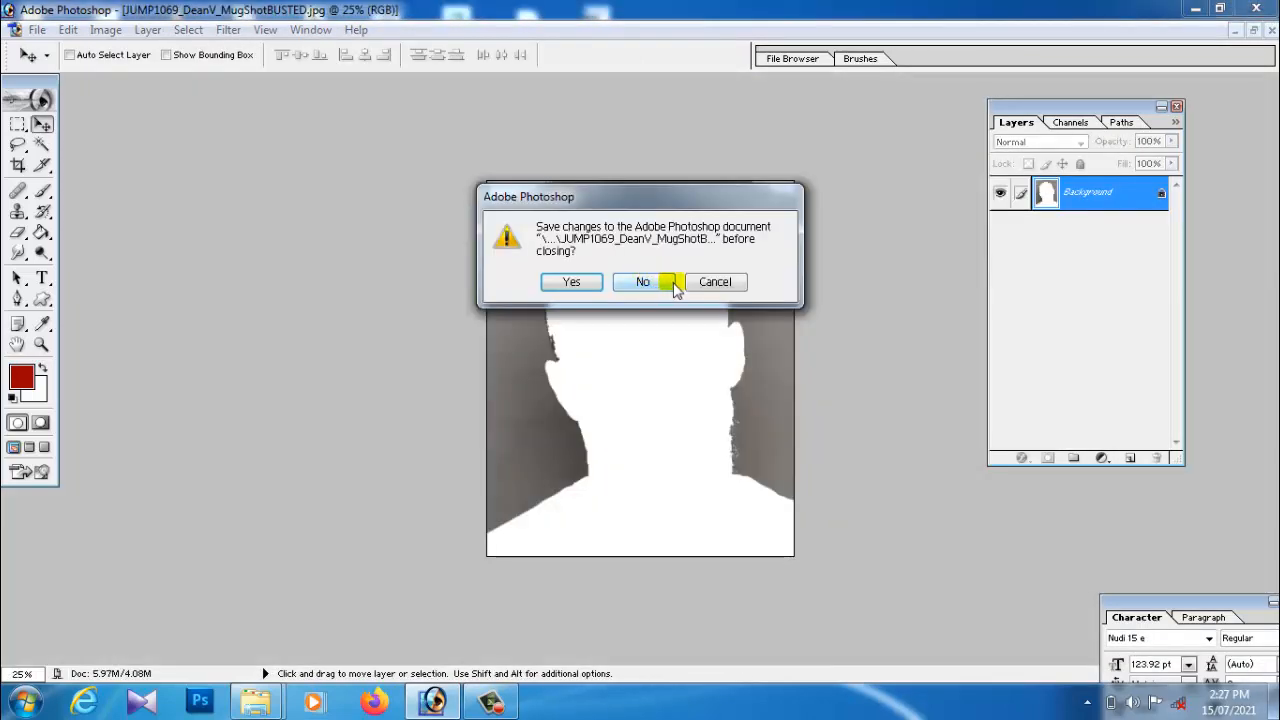
click(660, 283)
View the saved 478566 image and the woman's original photo from the desktop in ACDSee Quick View to compare them.
double_click(33, 118)
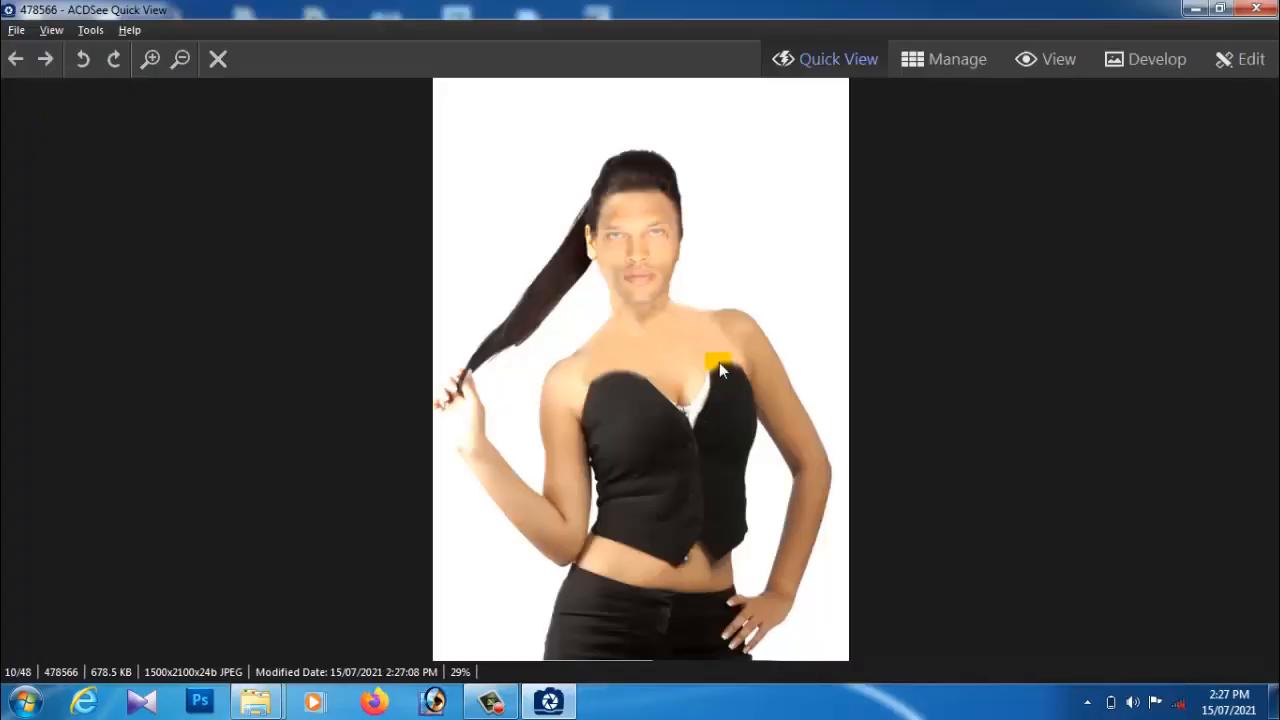
click(1256, 9)
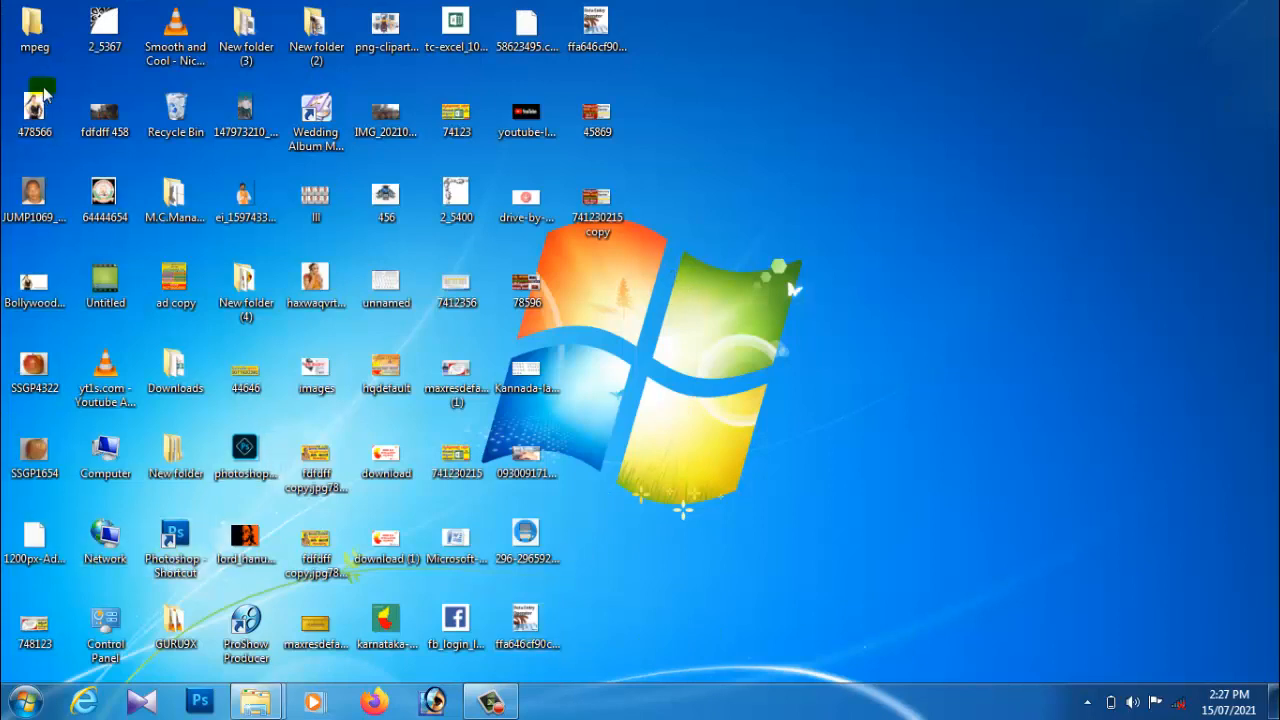
double_click(33, 284)
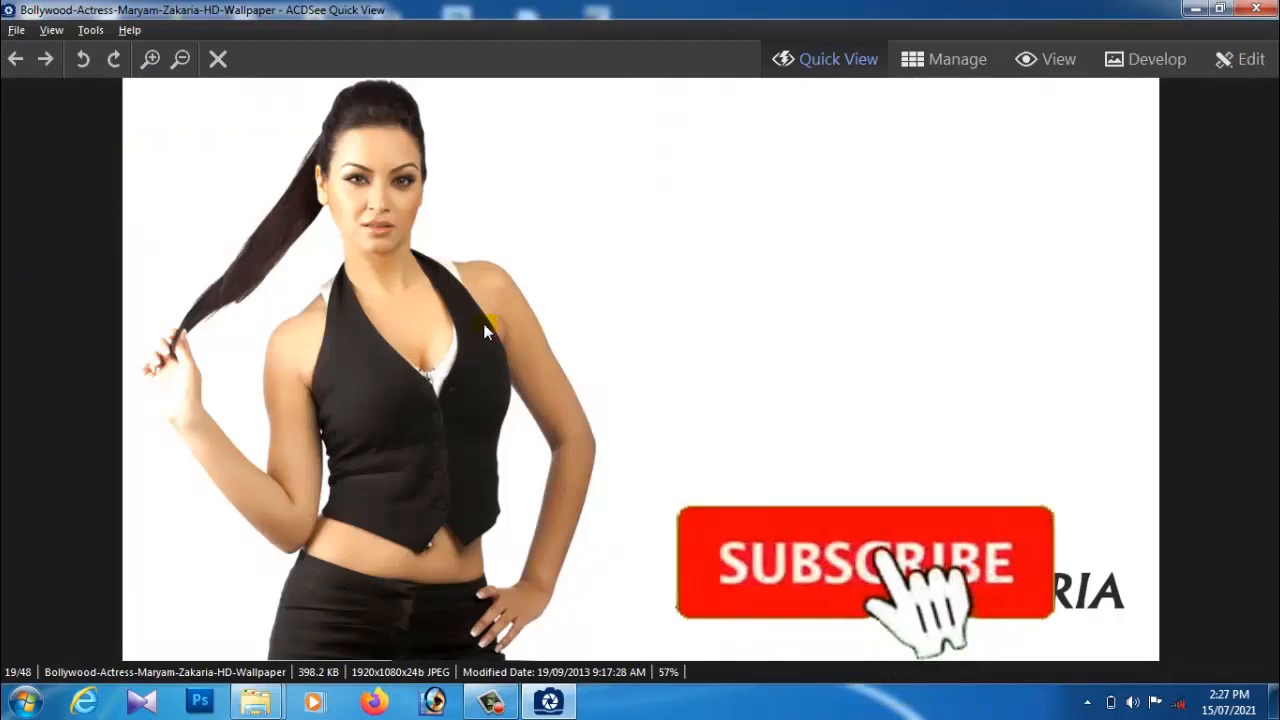
click(1257, 9)
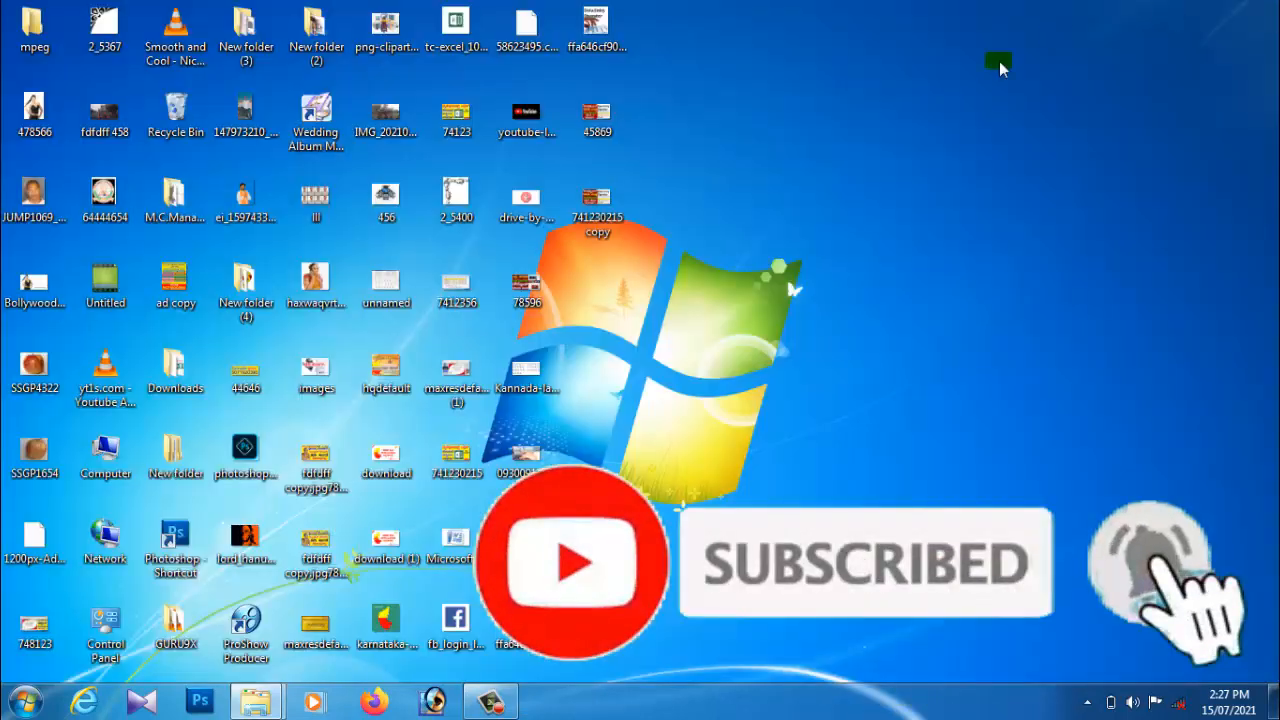